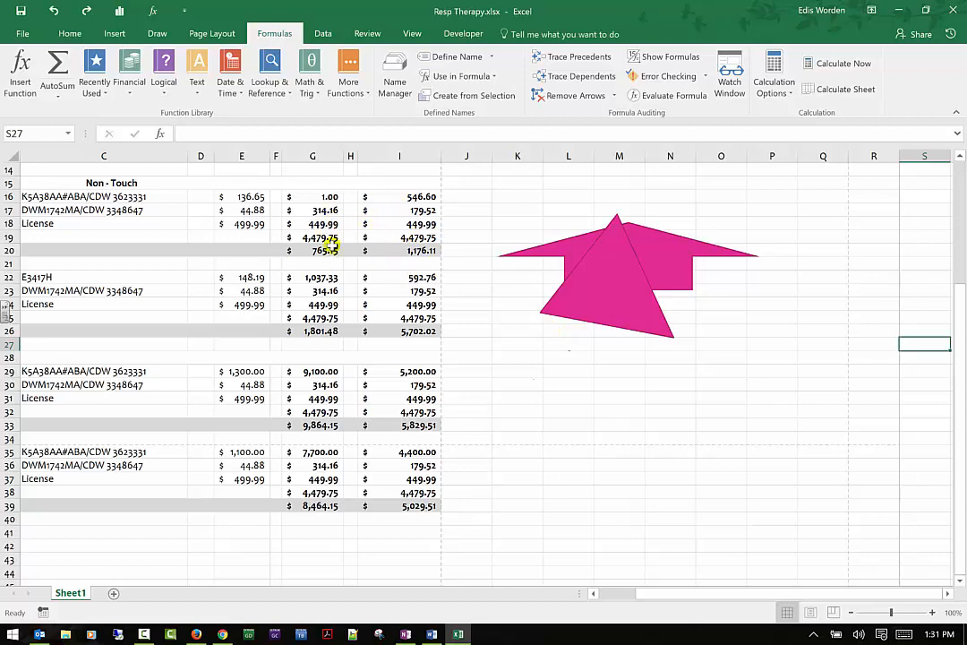
Start inserting a function in cell S27 and look through the most recently used functions
left_click_drag(716, 591, 635, 591)
scroll(576, 511, "up", 1)
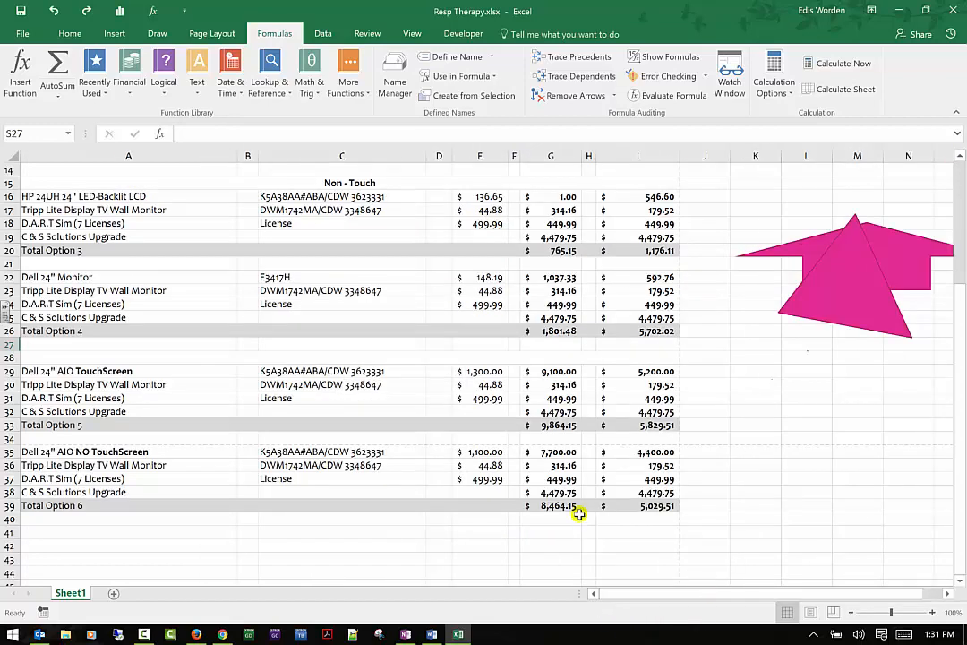
scroll(682, 224, "up", 2)
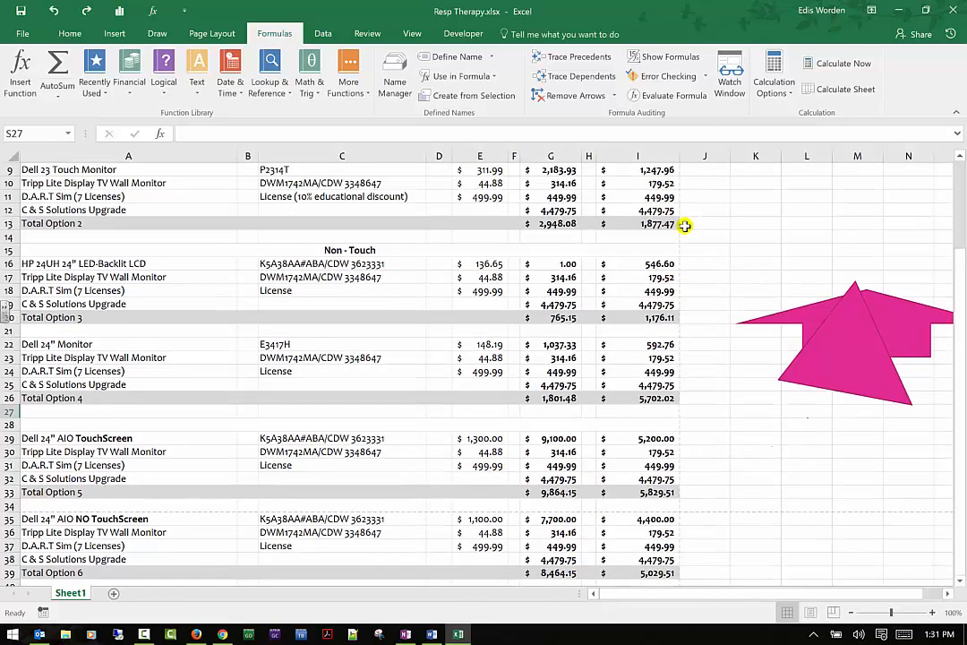
scroll(684, 226, "up", 2)
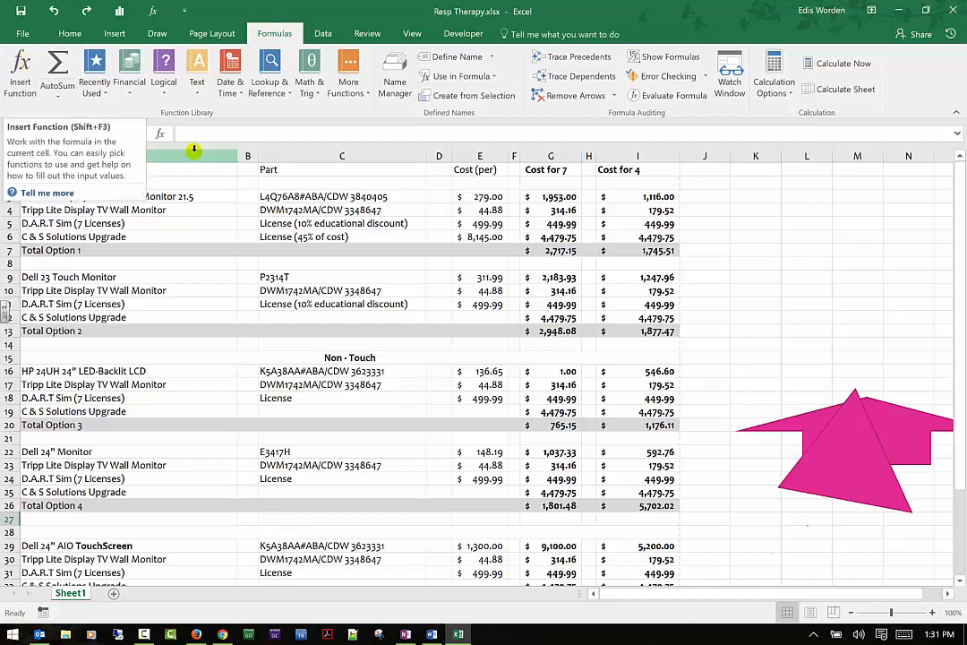
left_click(159, 134)
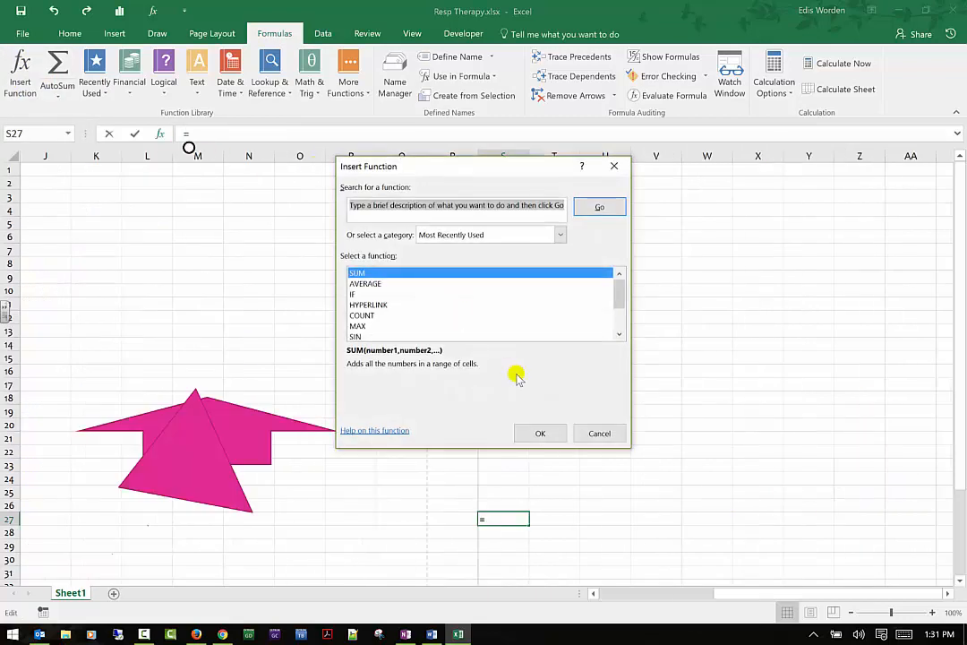
scroll(401, 274, "down", 2)
scroll(490, 284, "up", 2)
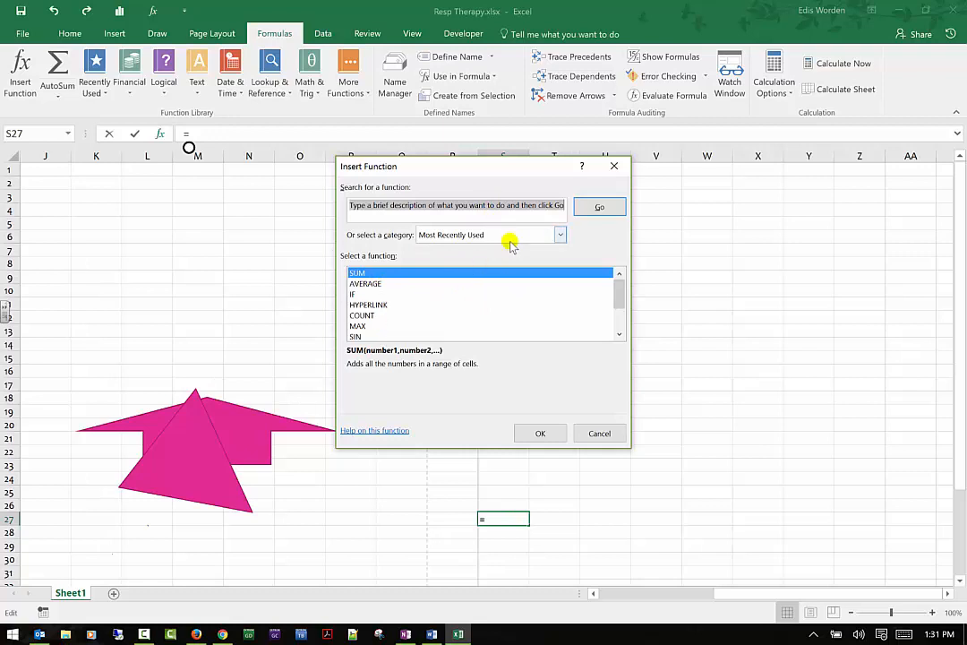
scroll(388, 314, "down", 2)
scroll(395, 291, "up", 2)
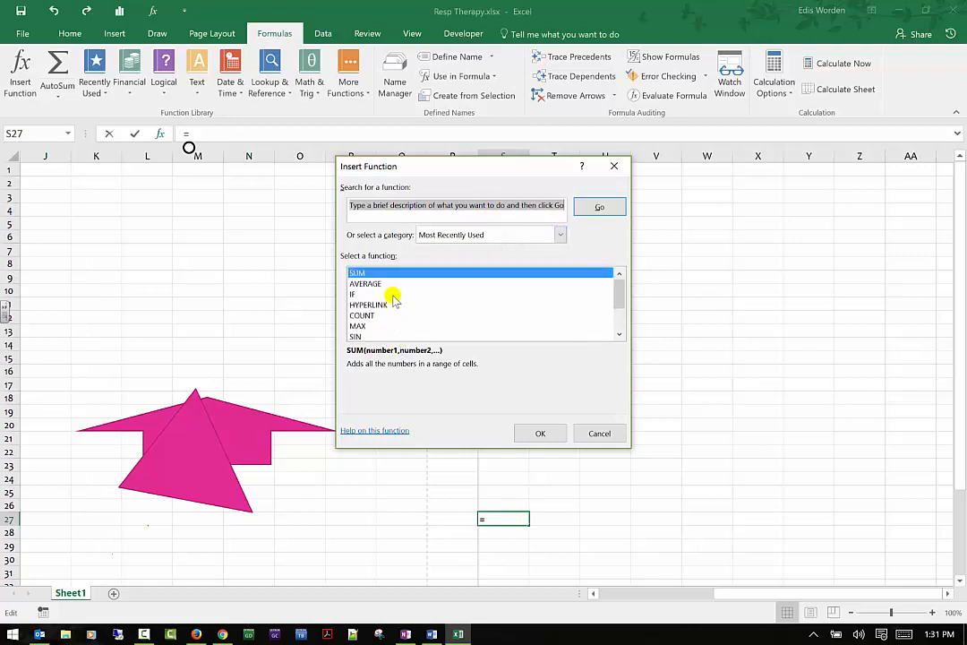
scroll(395, 295, "down", 2)
scroll(395, 300, "up", 2)
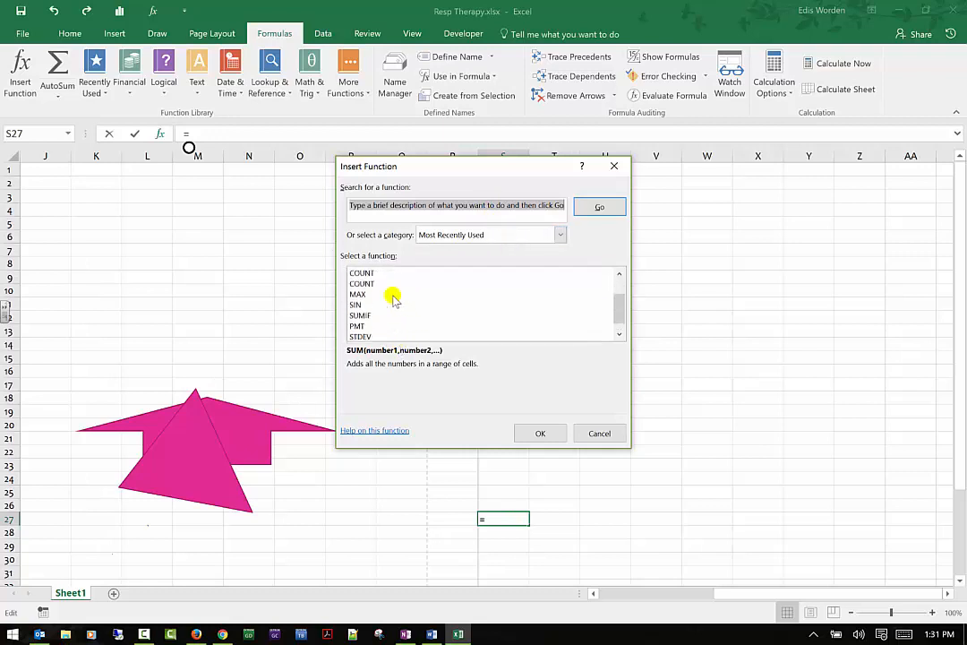
Browse the Financial and Date & Time function categories and view the descriptions of TODAY and WEEKNUM
left_click(500, 235)
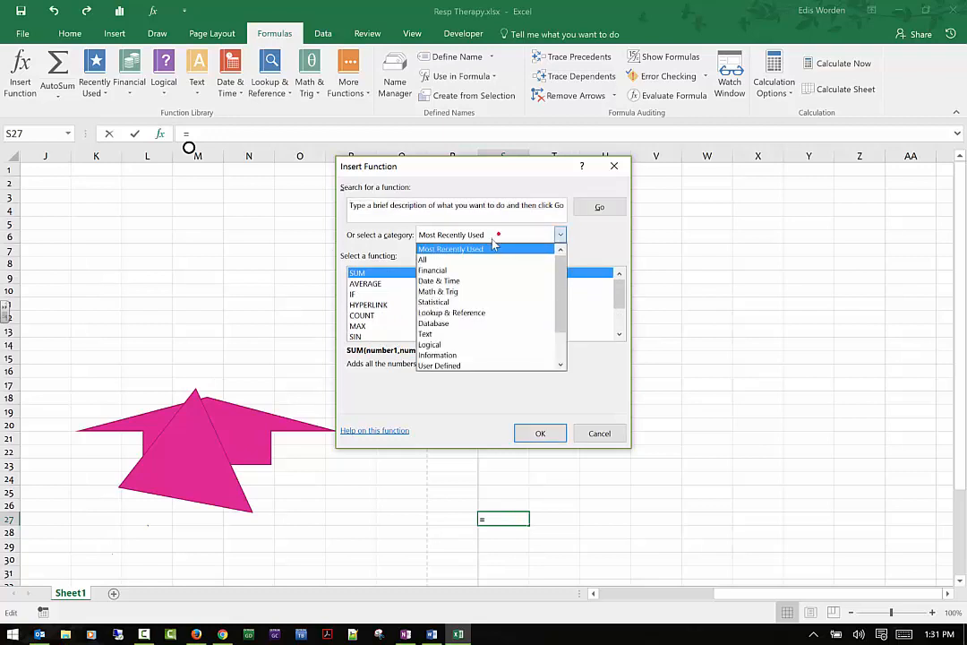
left_click(477, 260)
left_click(473, 269)
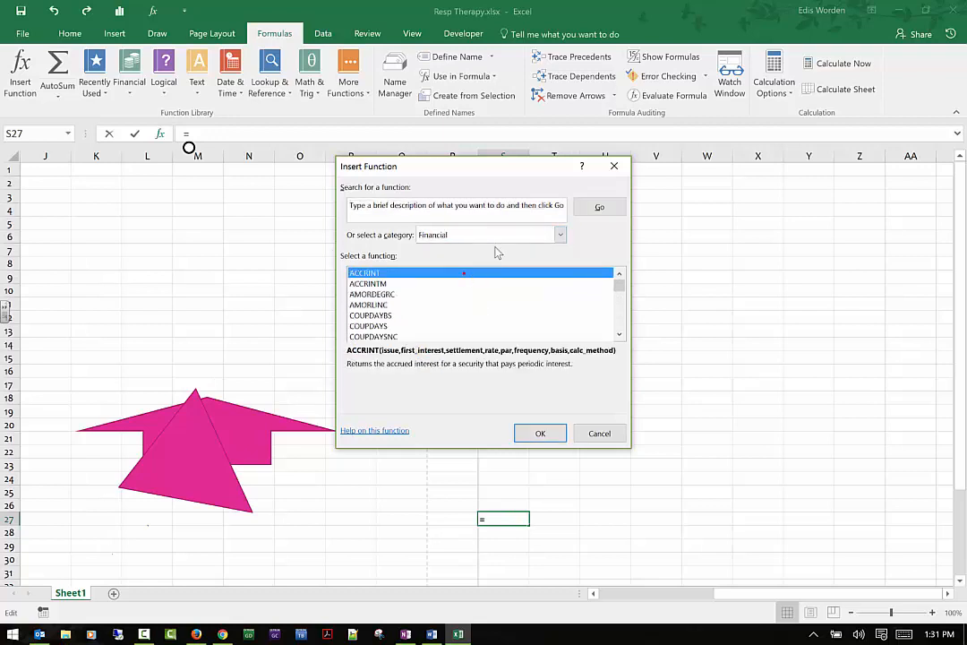
left_click(555, 237)
left_click(464, 283)
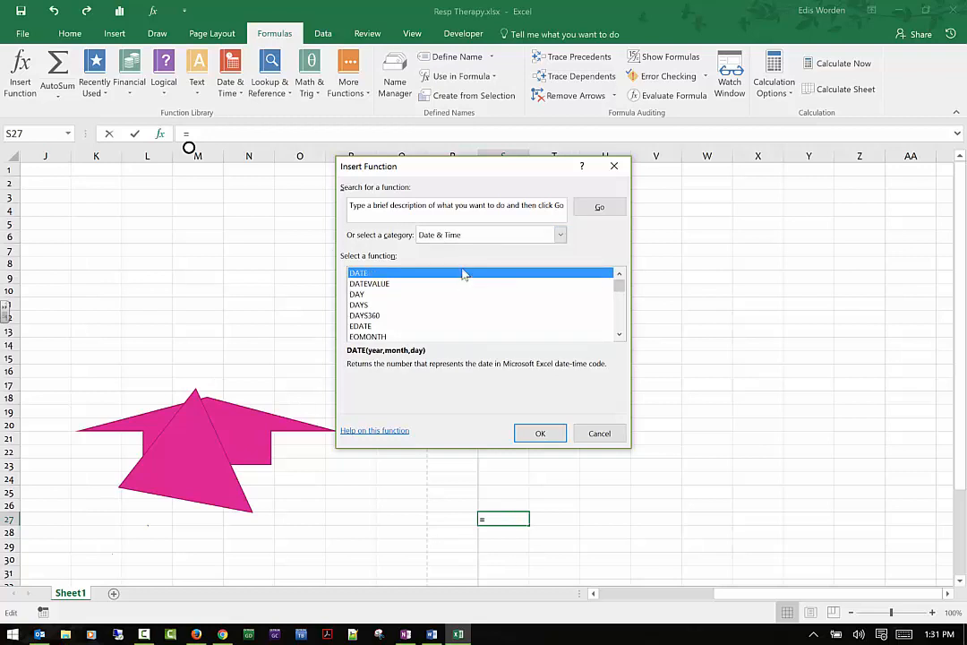
scroll(440, 301, "down", 5)
scroll(441, 302, "down", 1)
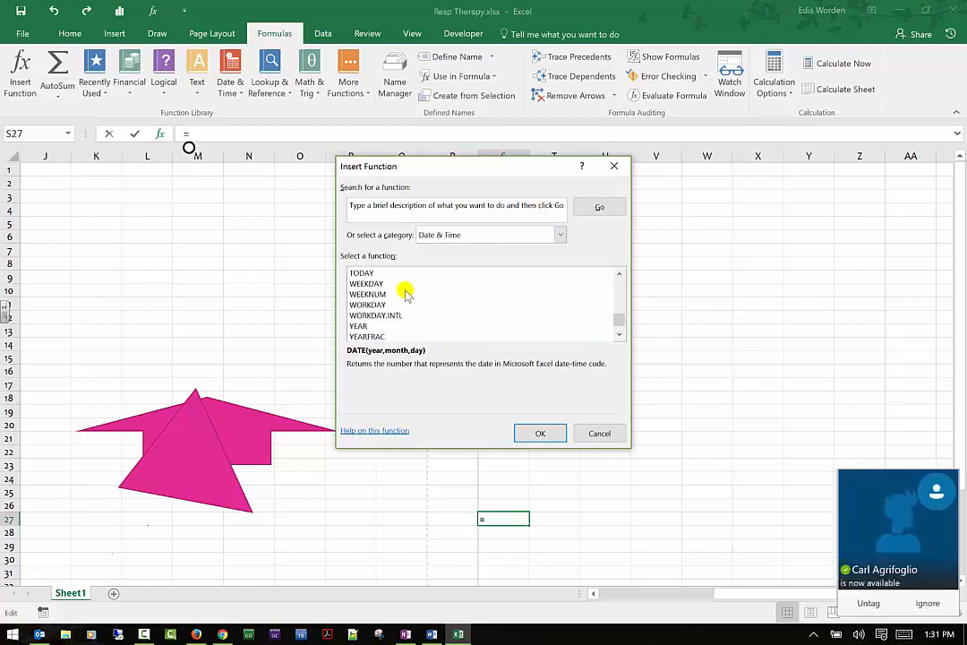
scroll(403, 287, "up", 1)
left_click(361, 296)
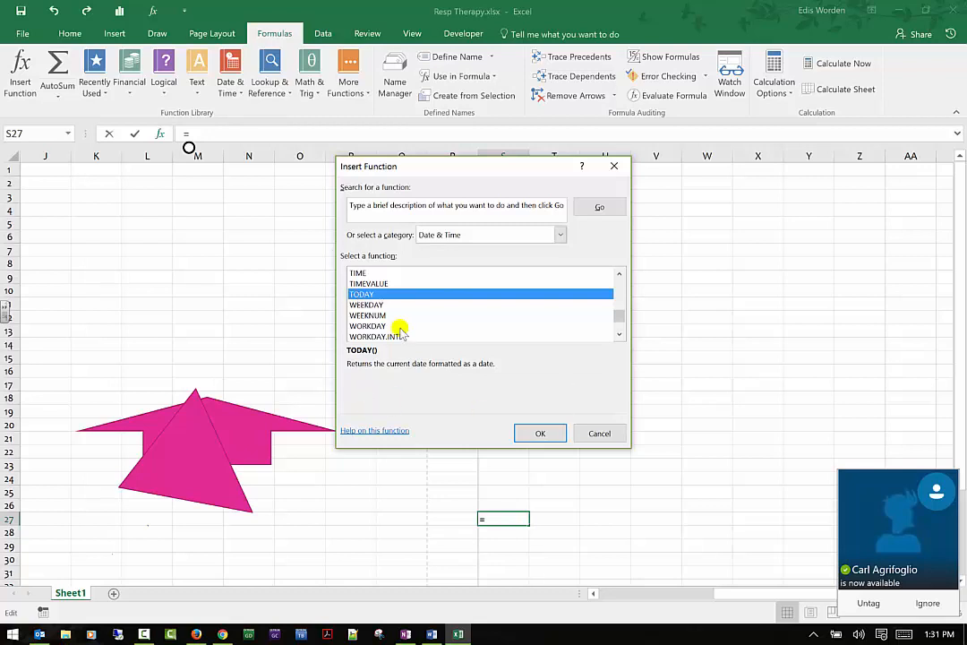
left_click(381, 295)
left_click(375, 315)
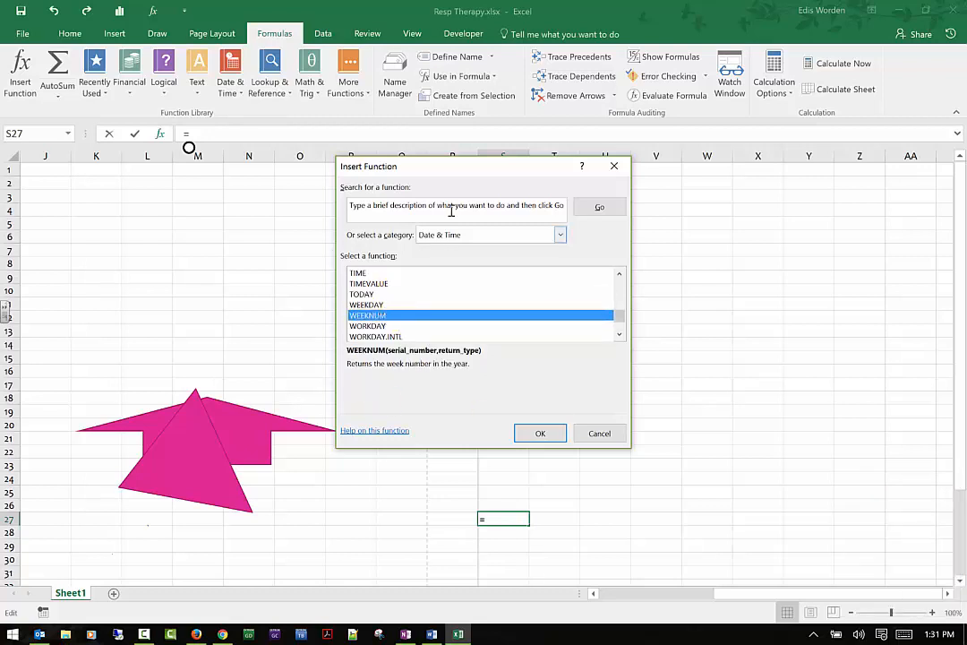
Insert the SUMPRODUCT function from the Math & Trig category into cell S27
left_click(468, 234)
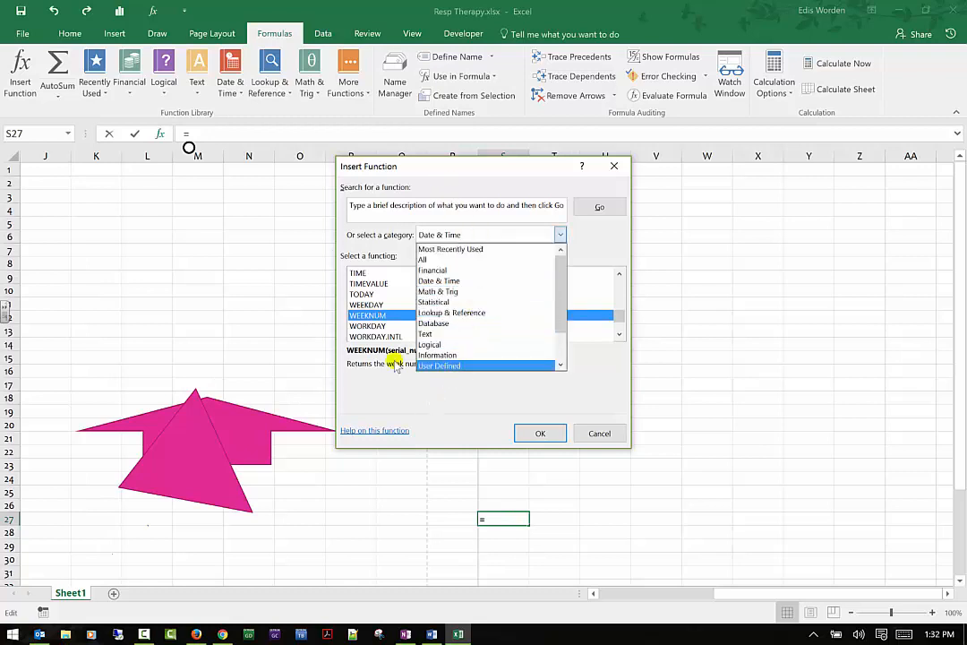
left_click(474, 291)
left_click(362, 294)
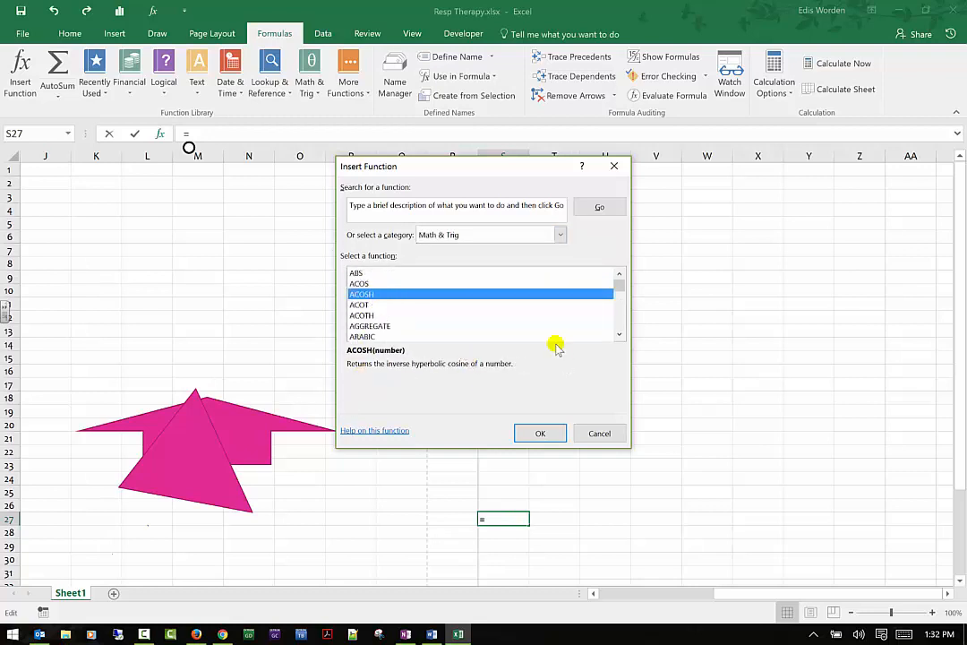
scroll(405, 313, "down", 1)
scroll(406, 313, "down", 10)
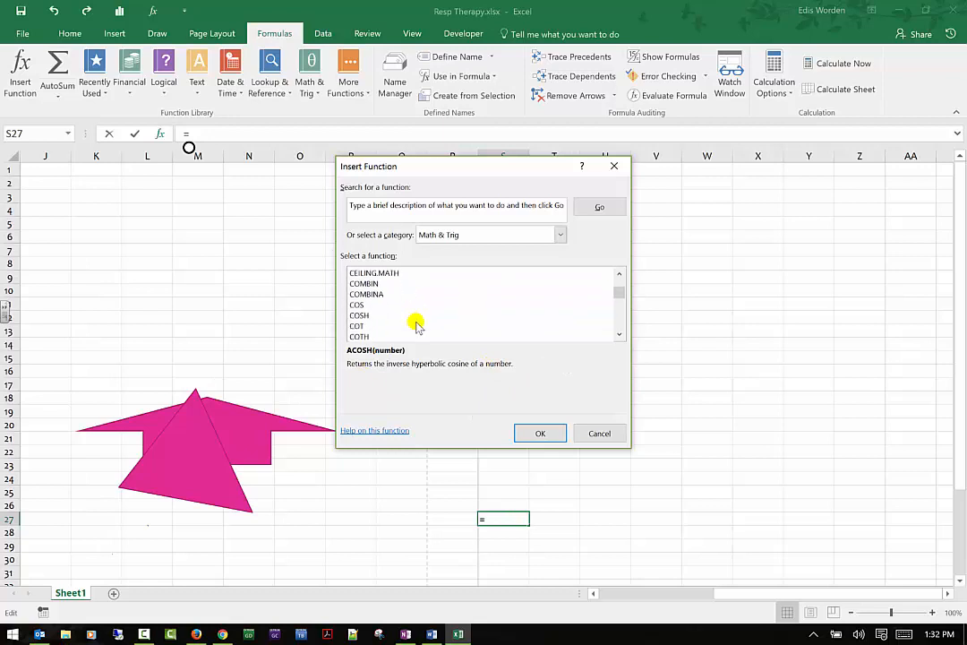
scroll(419, 320, "down", 7)
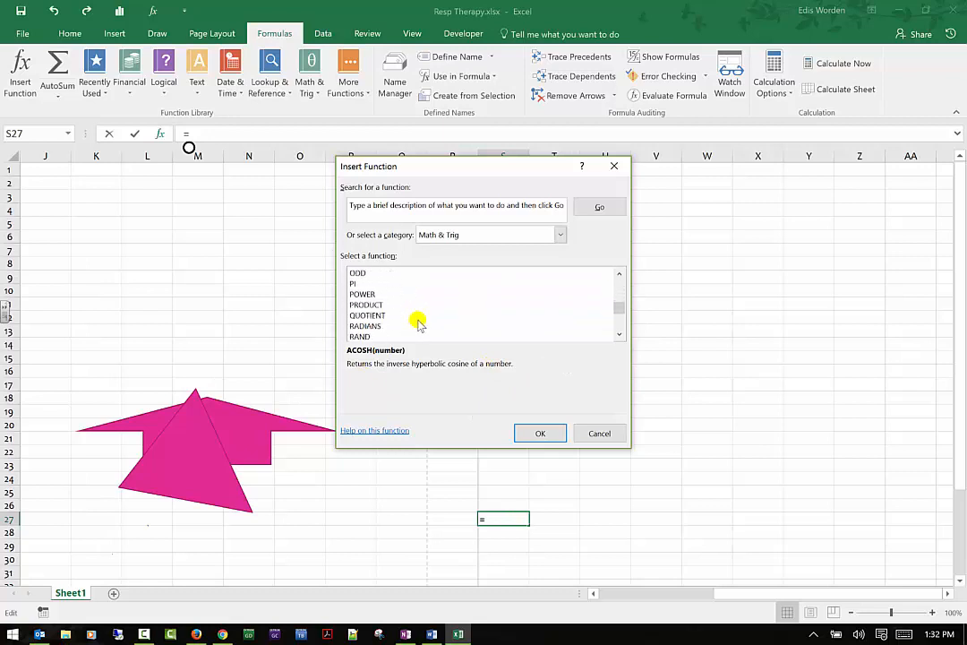
scroll(419, 320, "down", 4)
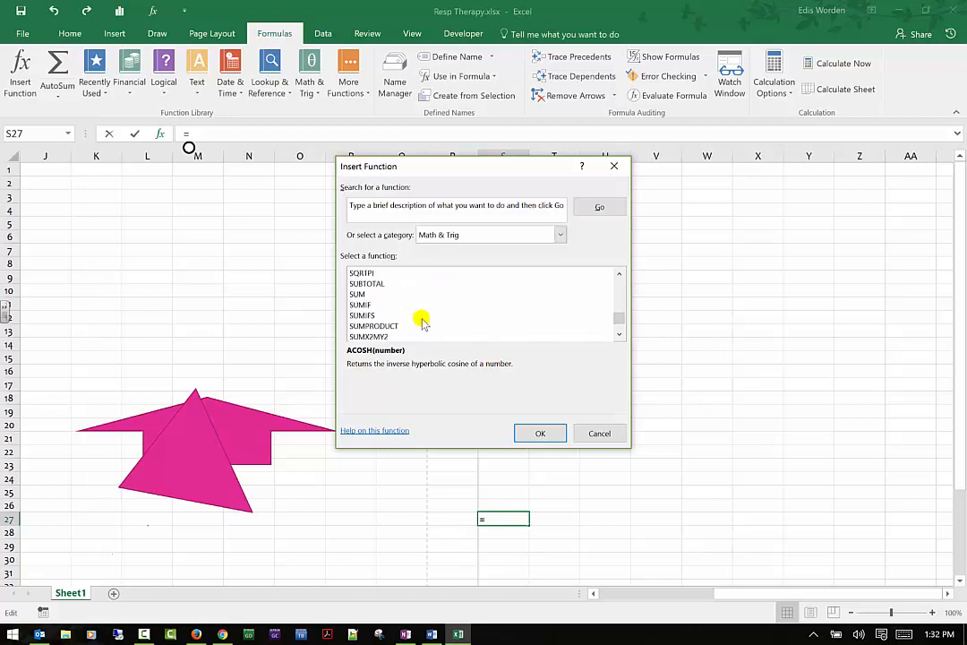
scroll(425, 317, "up", 2)
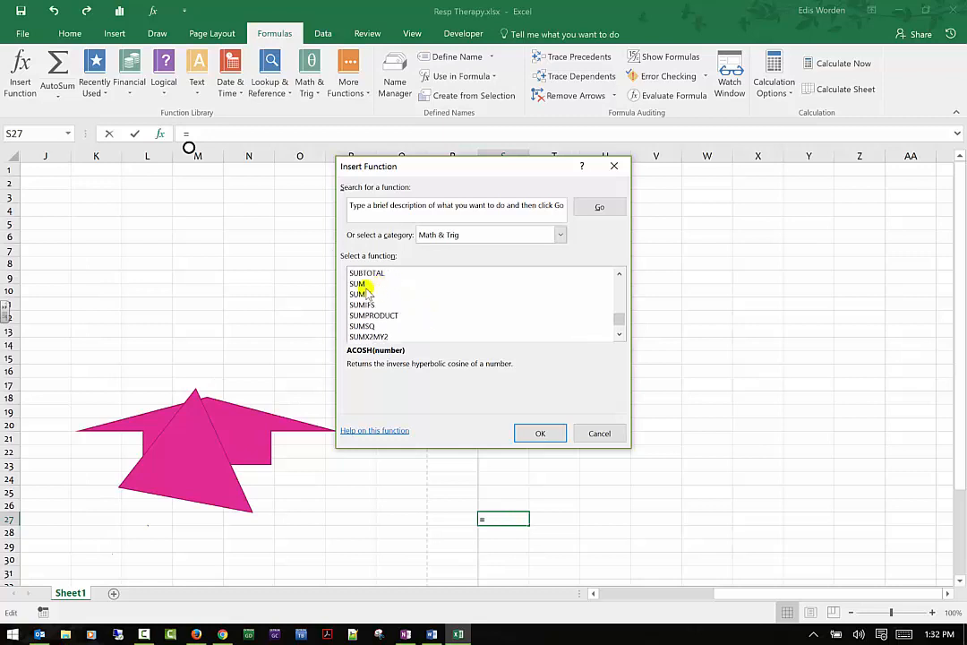
left_click(361, 284)
left_click(370, 326)
key("Up")
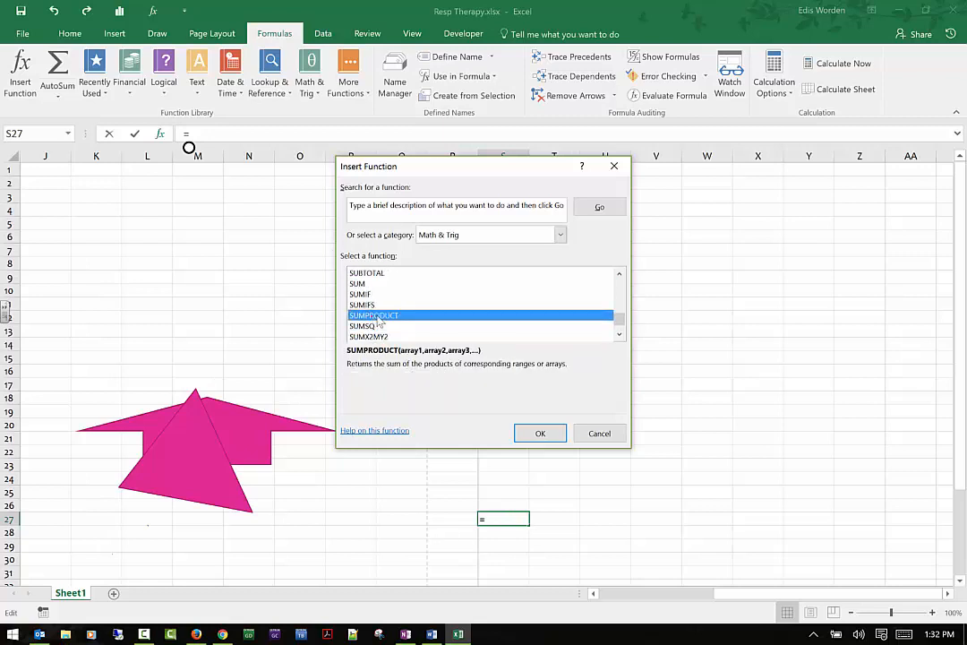
left_click(546, 434)
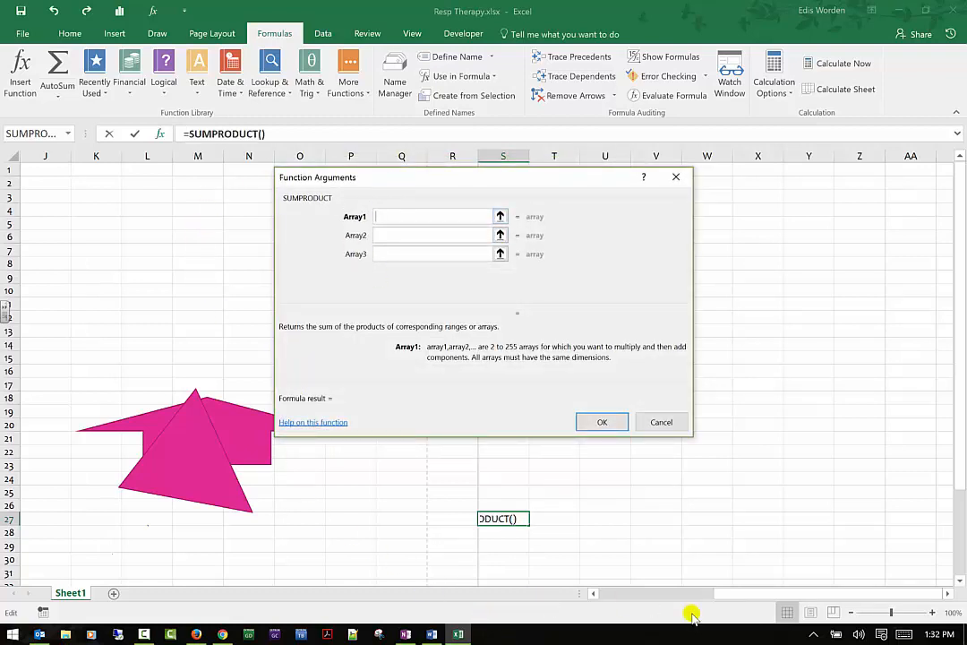
Set SUMPRODUCT's Array1 to cell E6 and Array2 to cell E11 by picking them in the sheet
left_click_drag(745, 595, 577, 612)
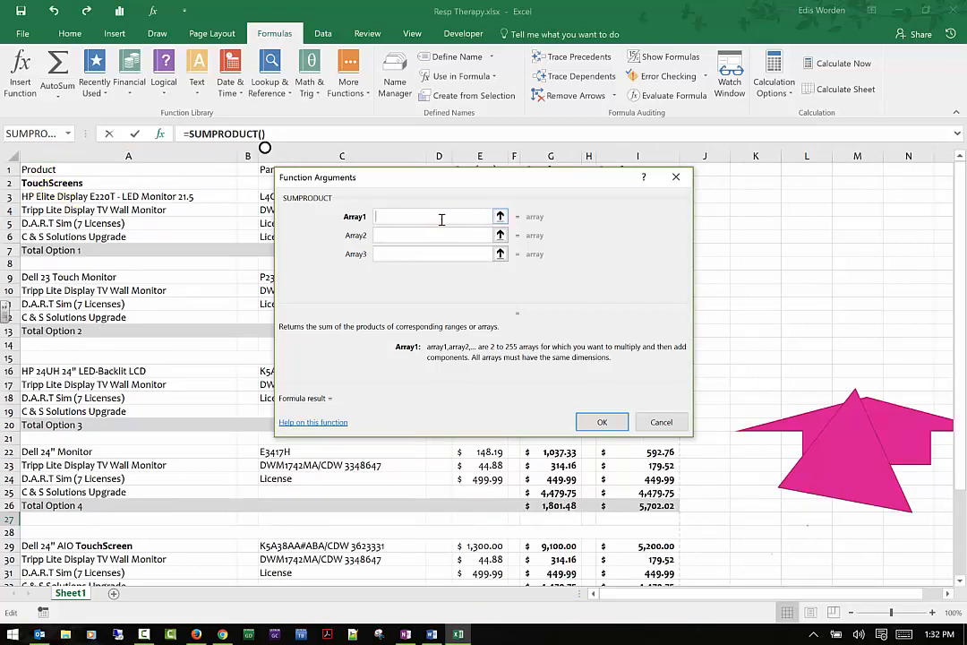
left_click(500, 216)
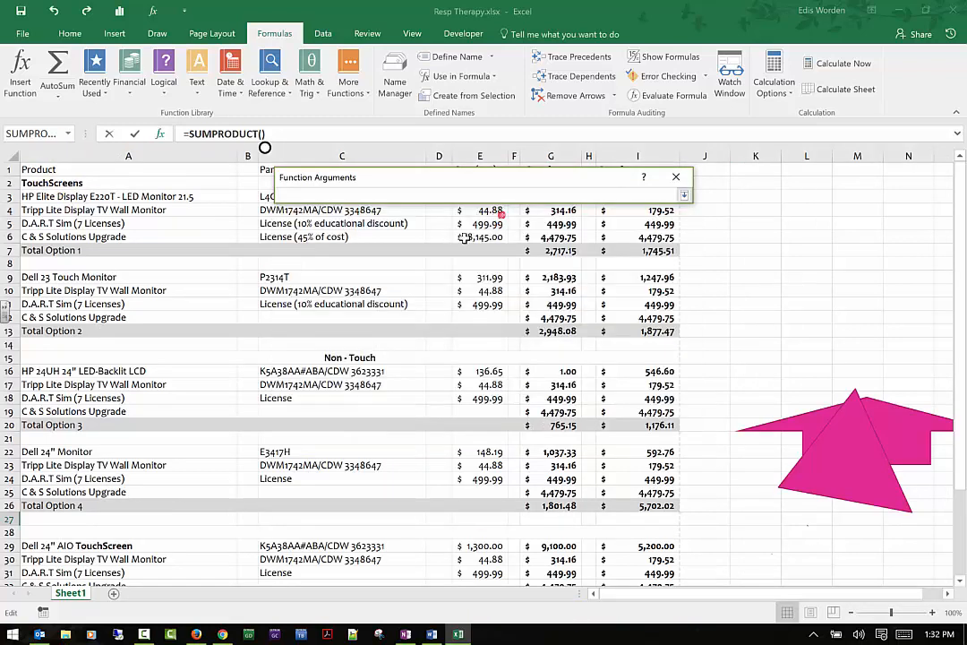
left_click(488, 238)
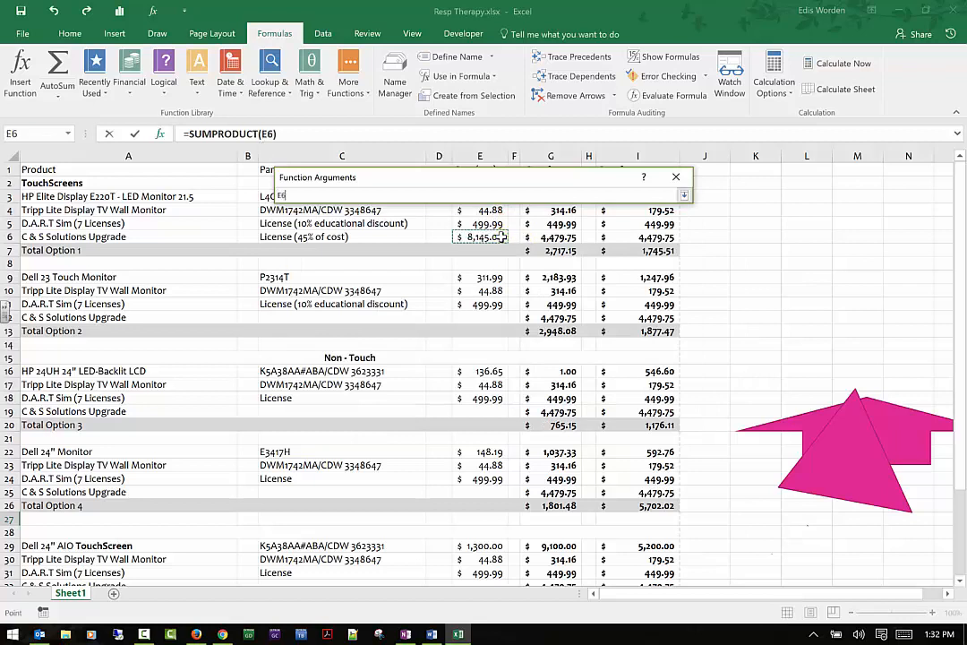
left_click(683, 194)
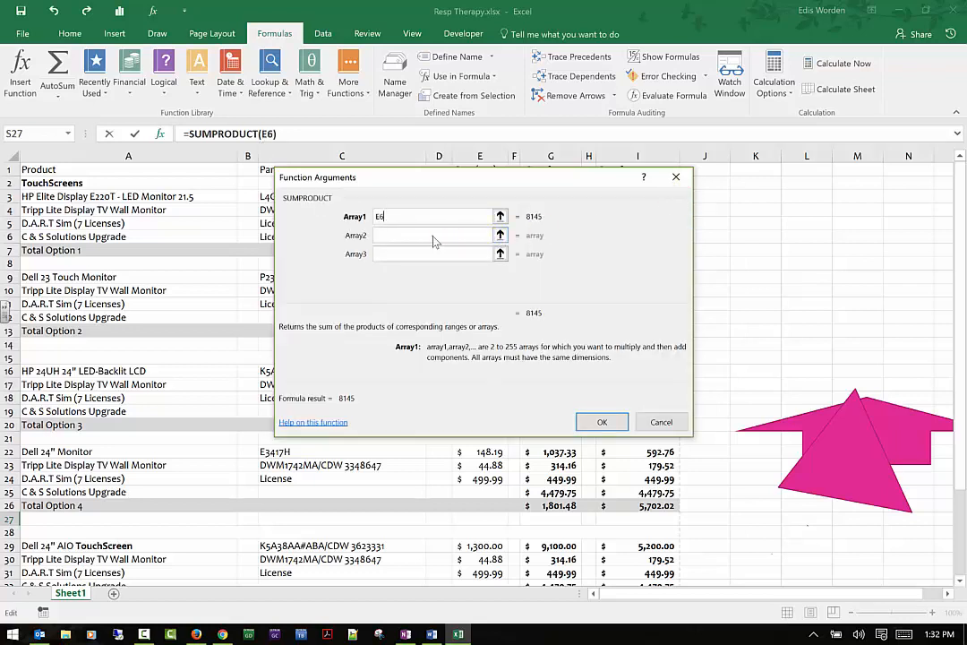
left_click(500, 234)
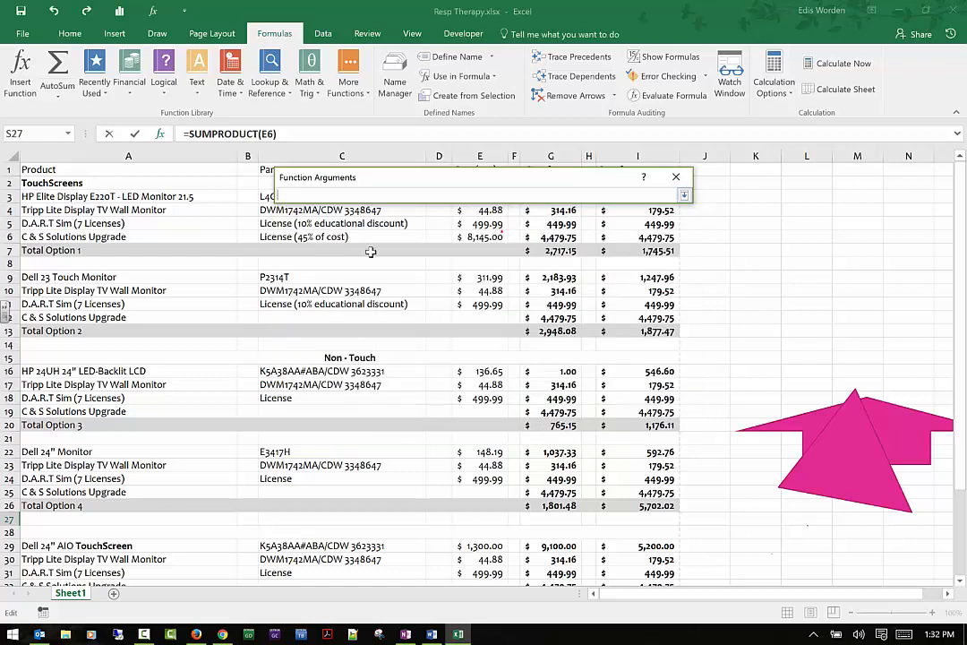
left_click(472, 306)
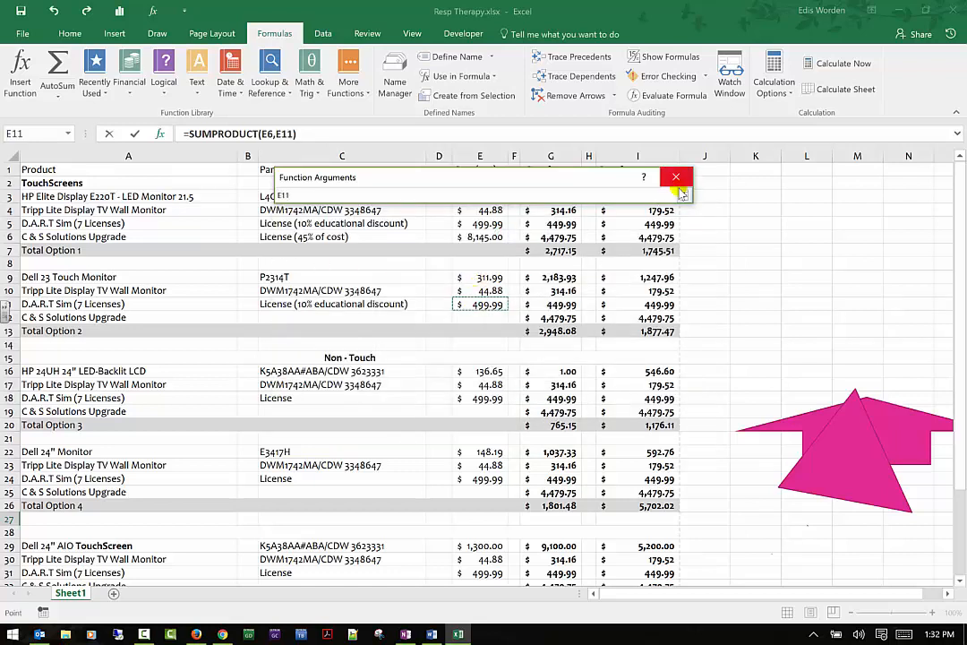
left_click(683, 194)
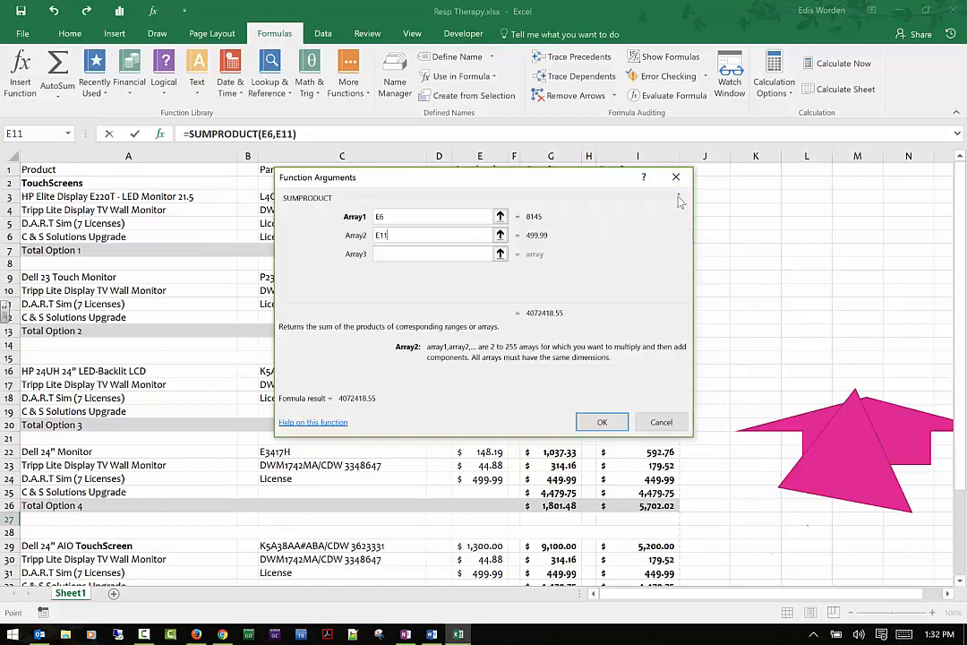
Set Array3 to cell G26 and complete the SUMPRODUCT formula
left_click(424, 253)
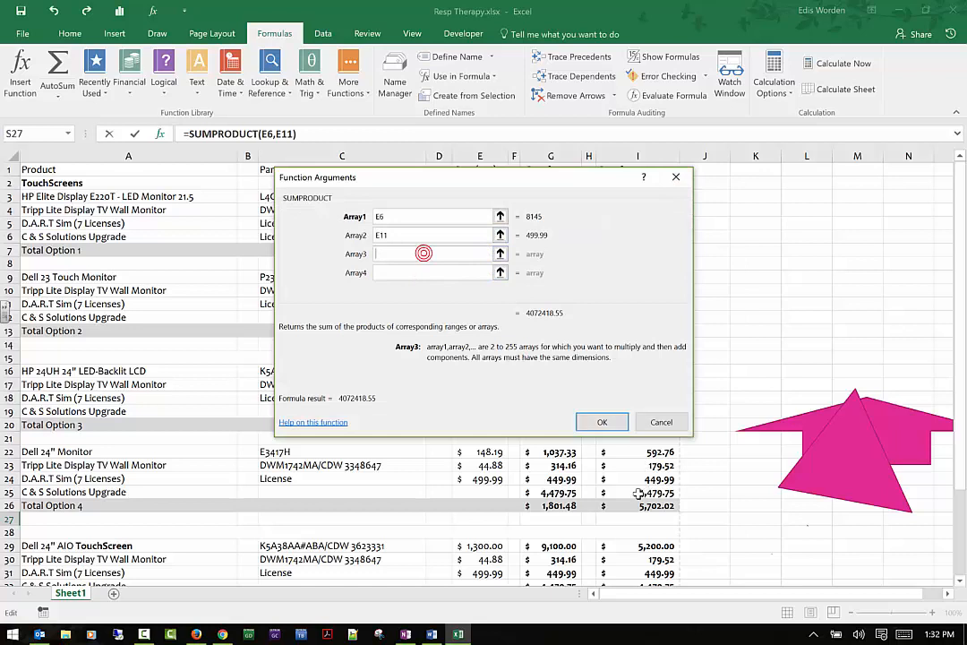
left_click(501, 254)
left_click(555, 502)
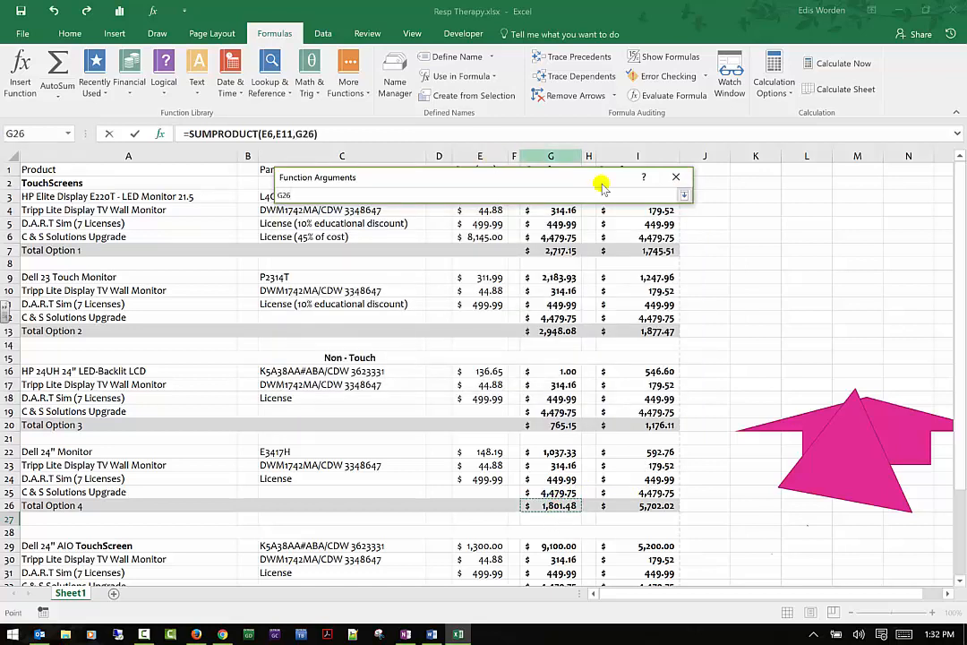
left_click(683, 194)
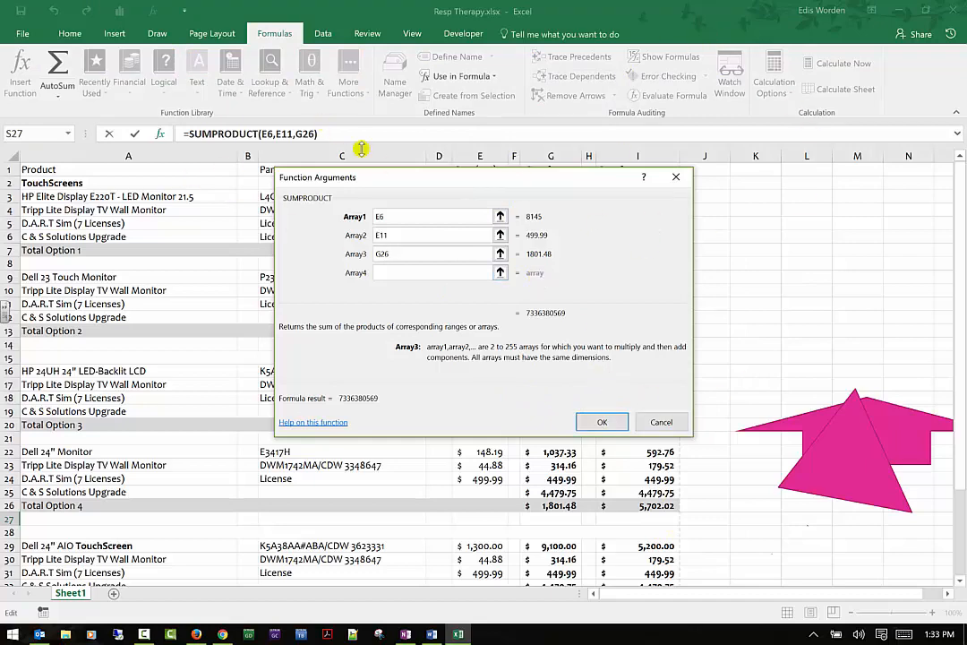
left_click(602, 424)
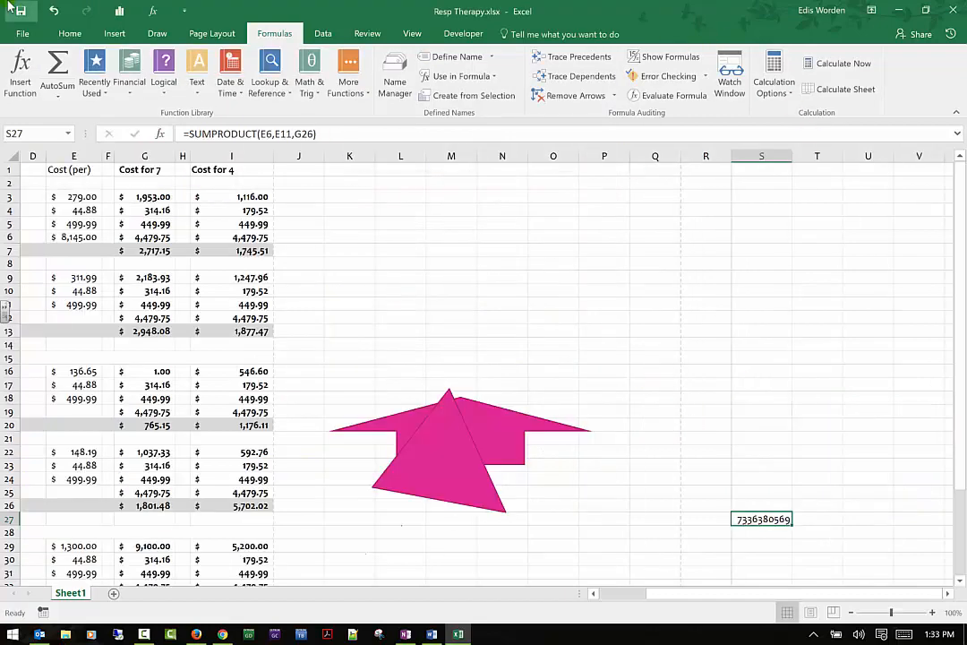
Use AutoSum in cell I7 to total the ranges I3:I6 and I9:I12
left_click(242, 250)
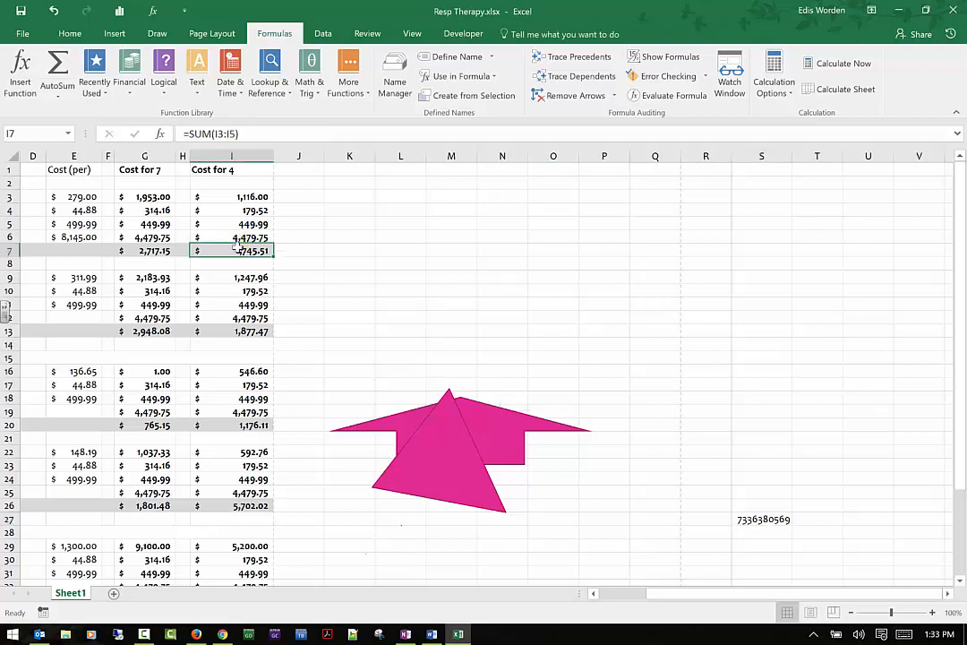
left_click(72, 90)
left_click(72, 90)
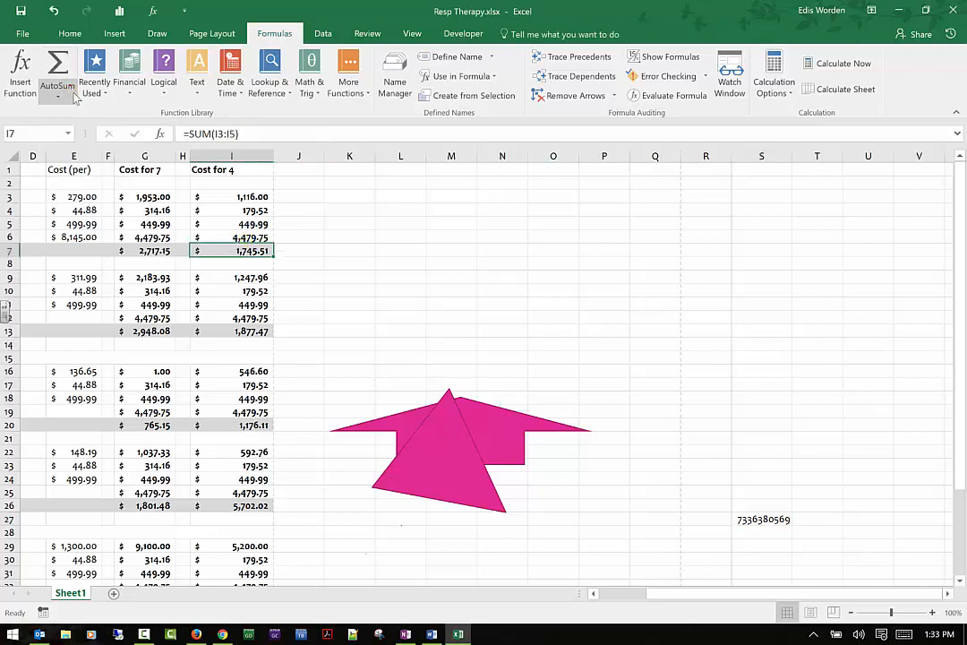
left_click(65, 63)
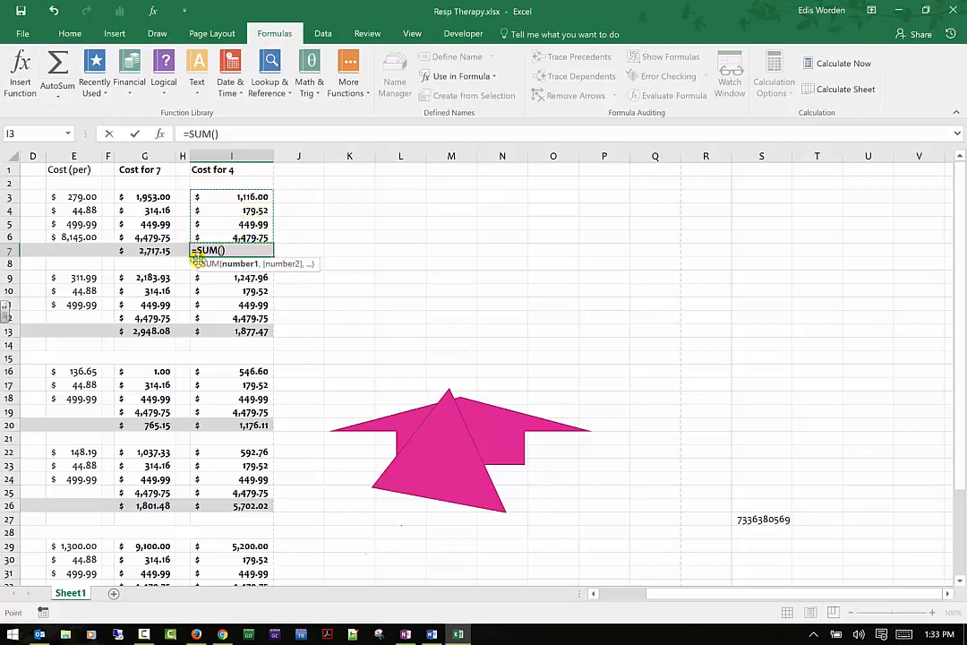
left_click(229, 207)
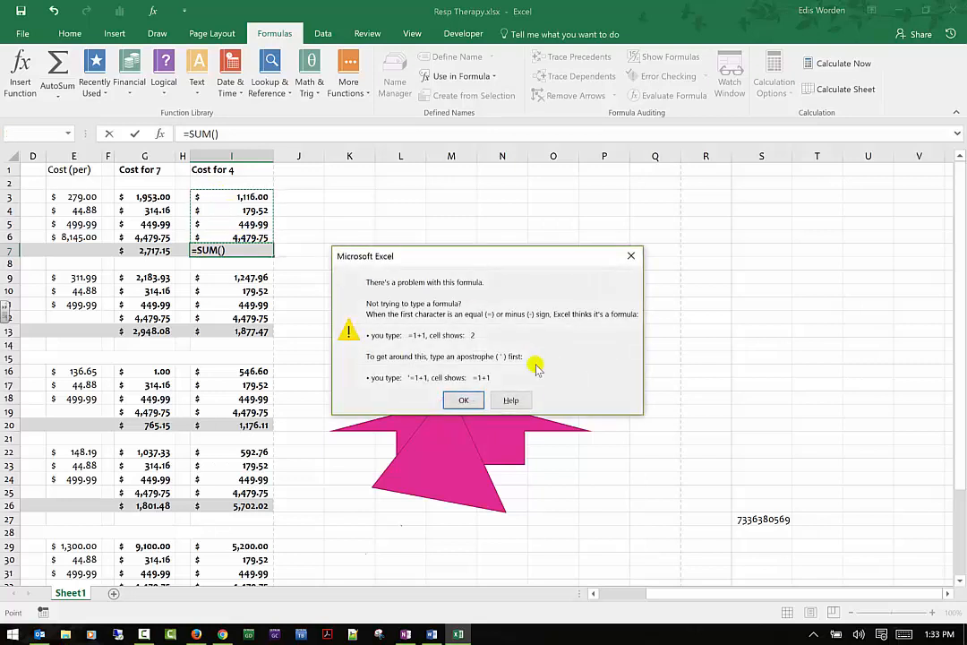
left_click(464, 399)
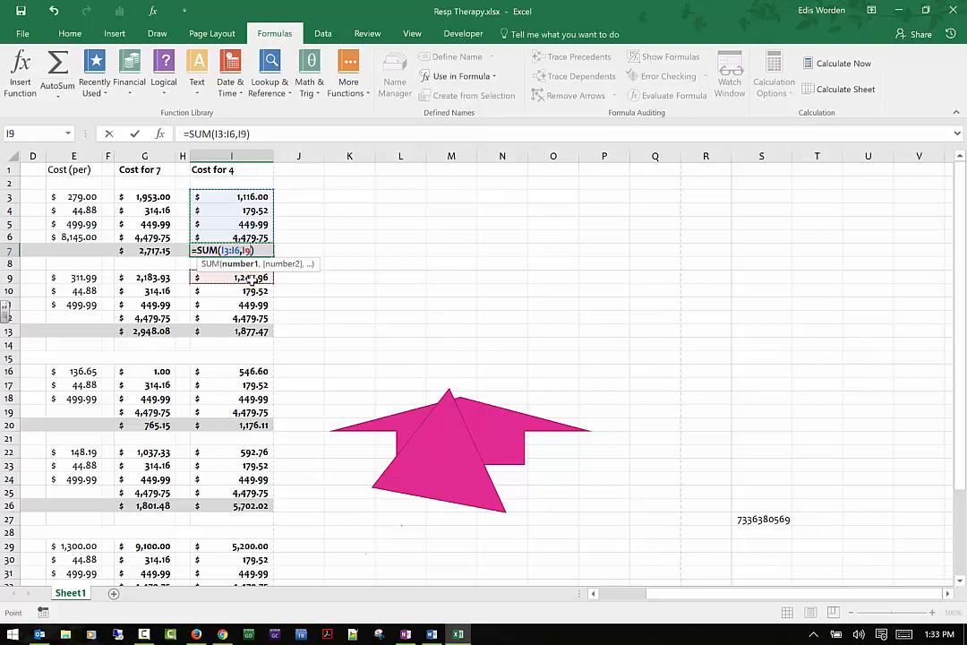
left_click_drag(252, 279, 254, 318)
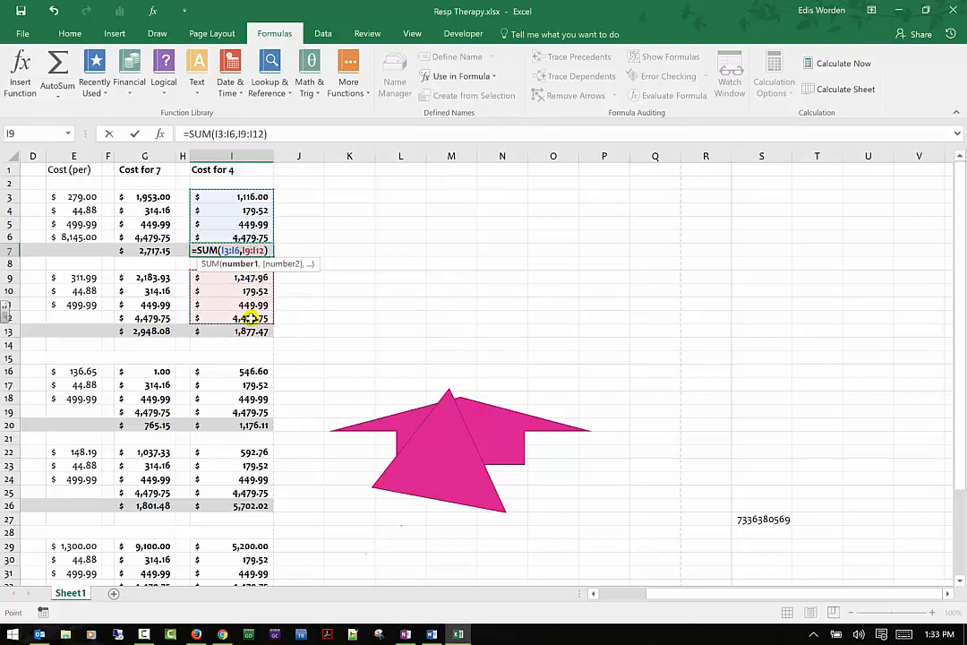
key("Return")
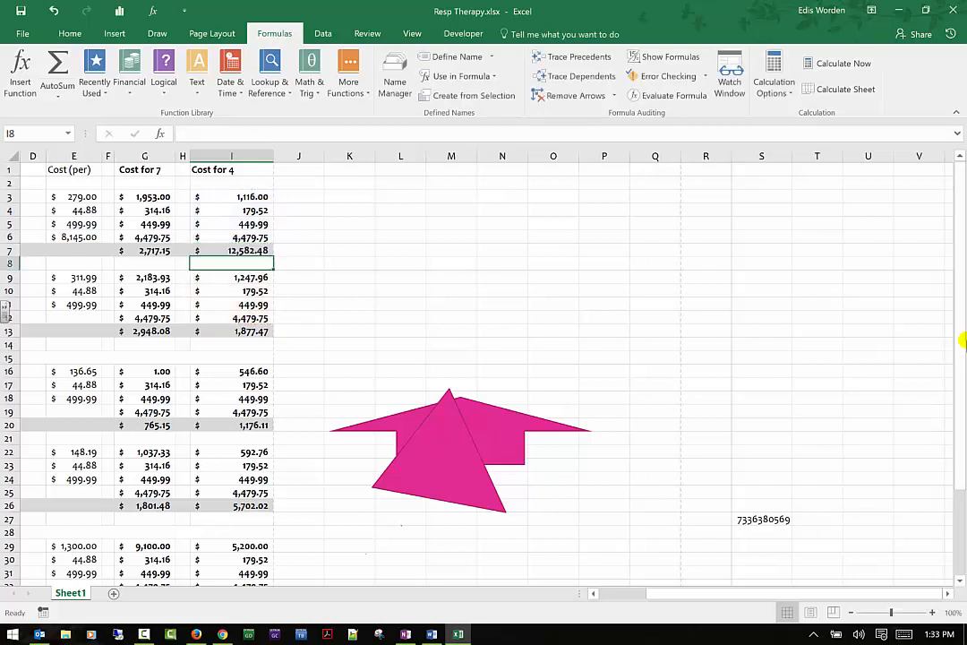
left_click(269, 251)
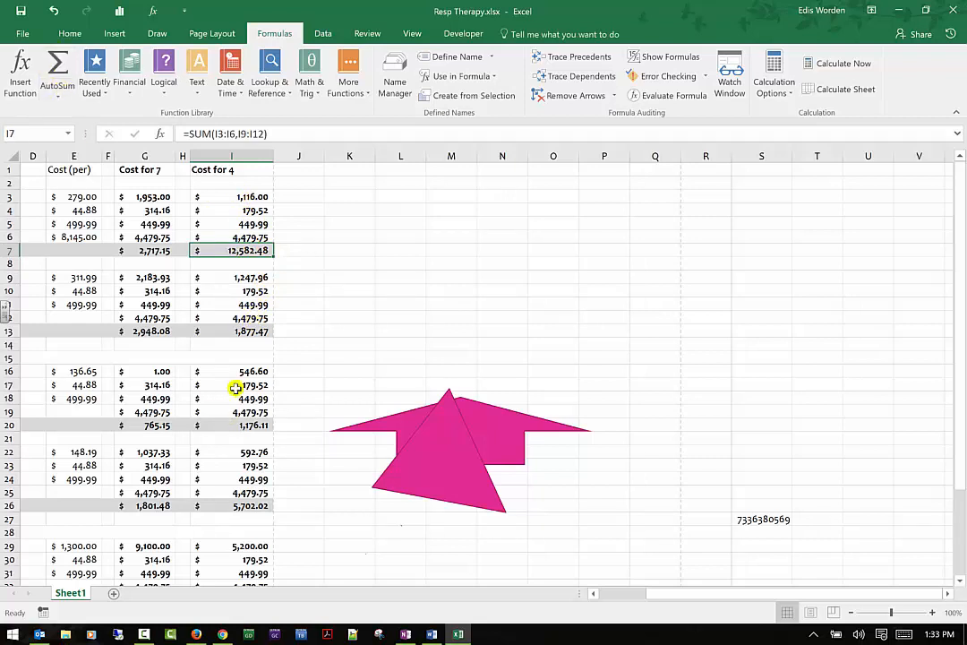
Use AutoSum's Average option in cell I13 to average the ranges I9:I12 and I16:I19
left_click(217, 330)
left_click(54, 95)
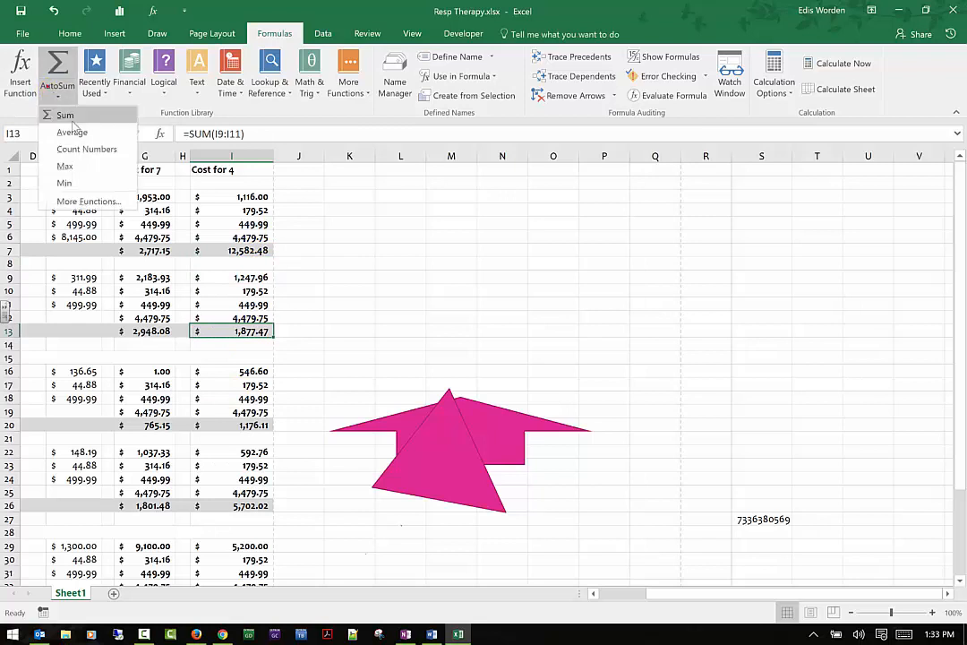
left_click(72, 131)
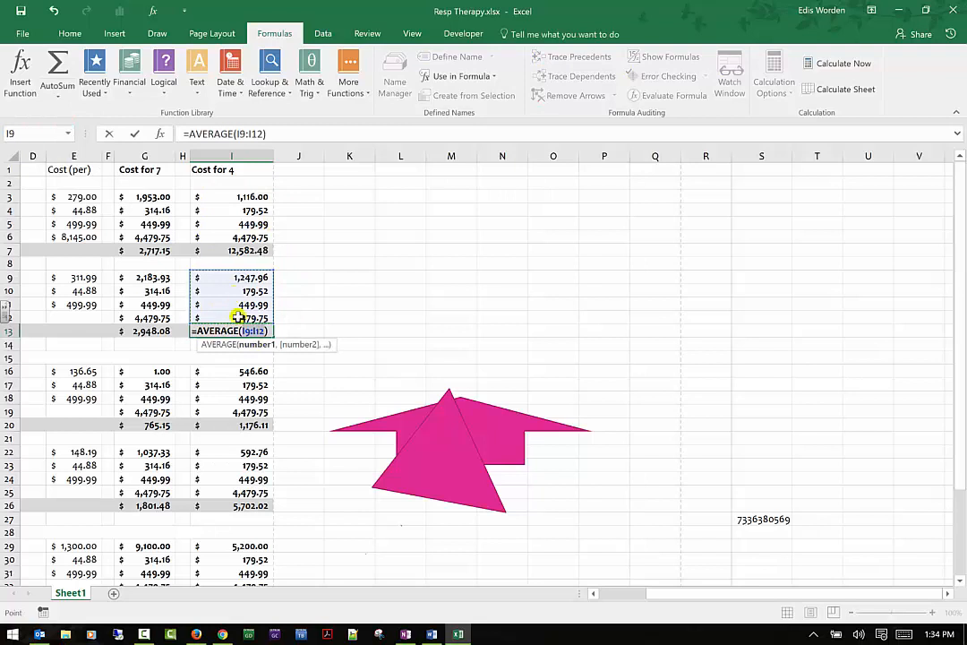
left_click_drag(265, 371, 259, 400)
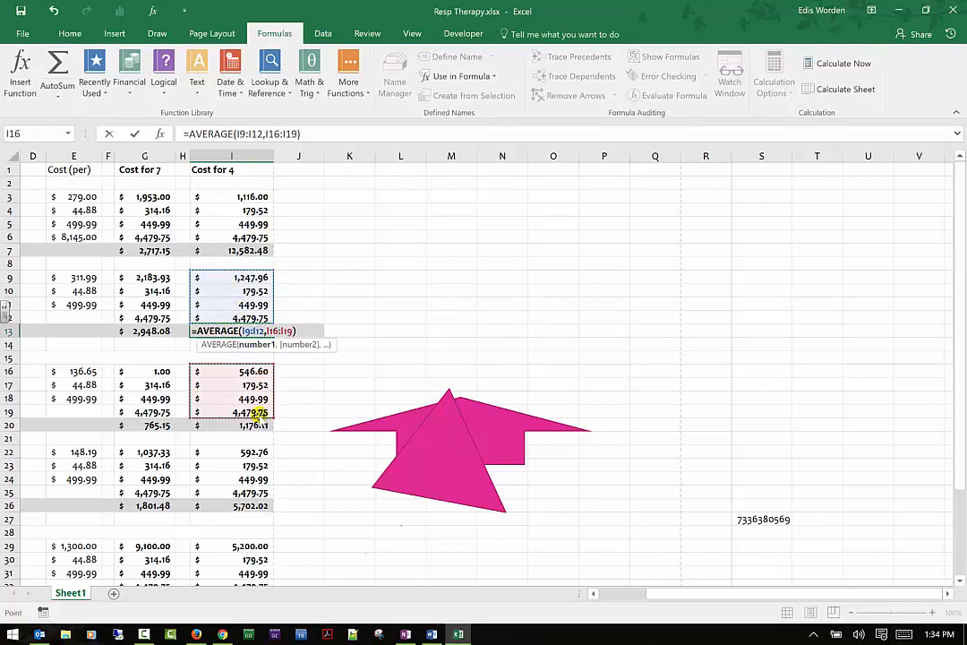
key("Return")
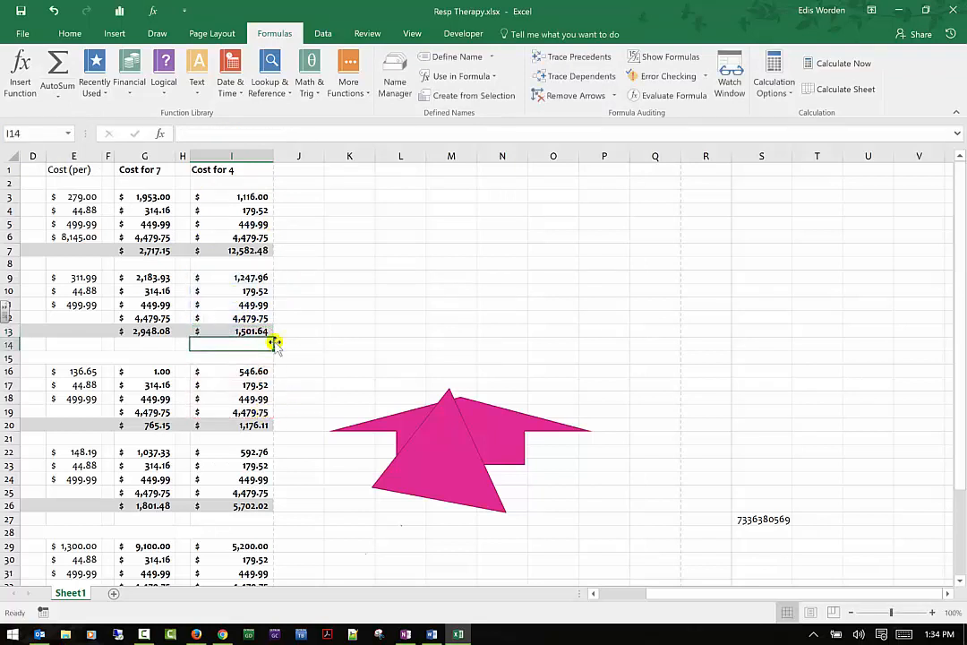
Replace the formula in cell I13 with AutoSum's Max of the range I9:I12
left_click(221, 331)
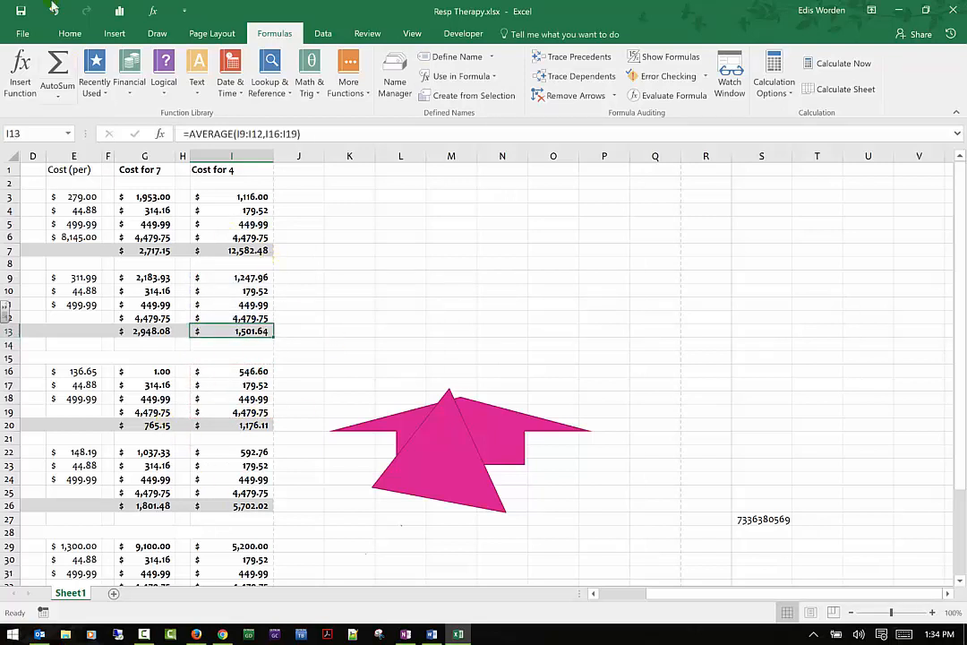
left_click(59, 94)
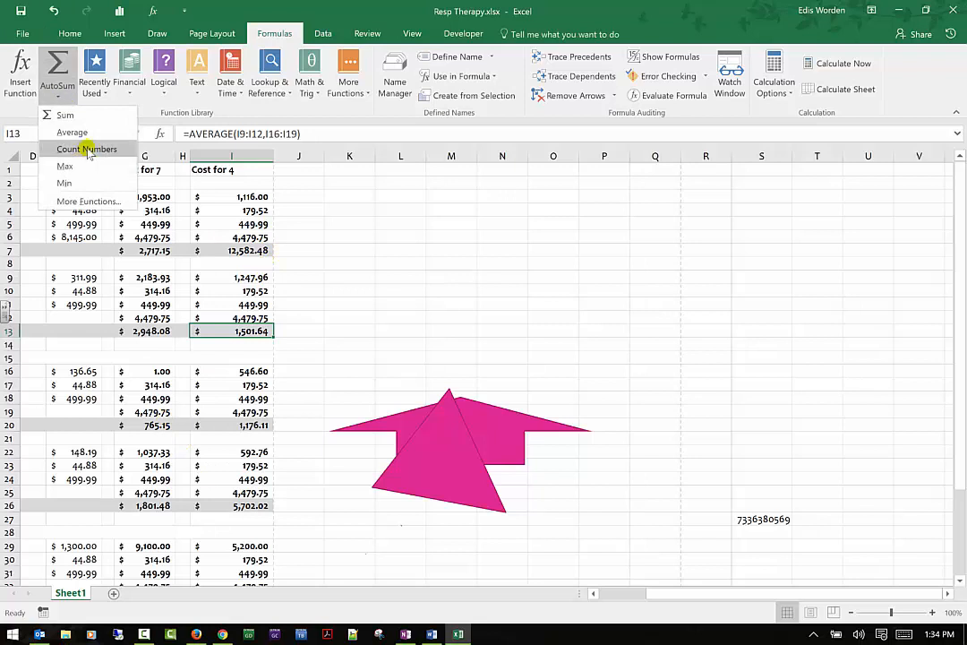
left_click(66, 166)
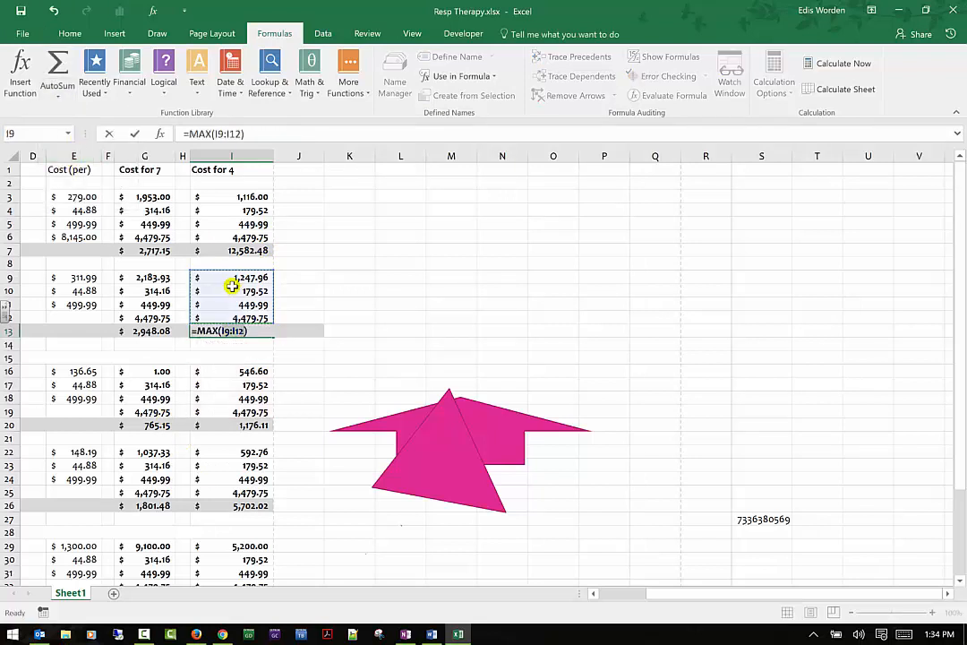
key("Return")
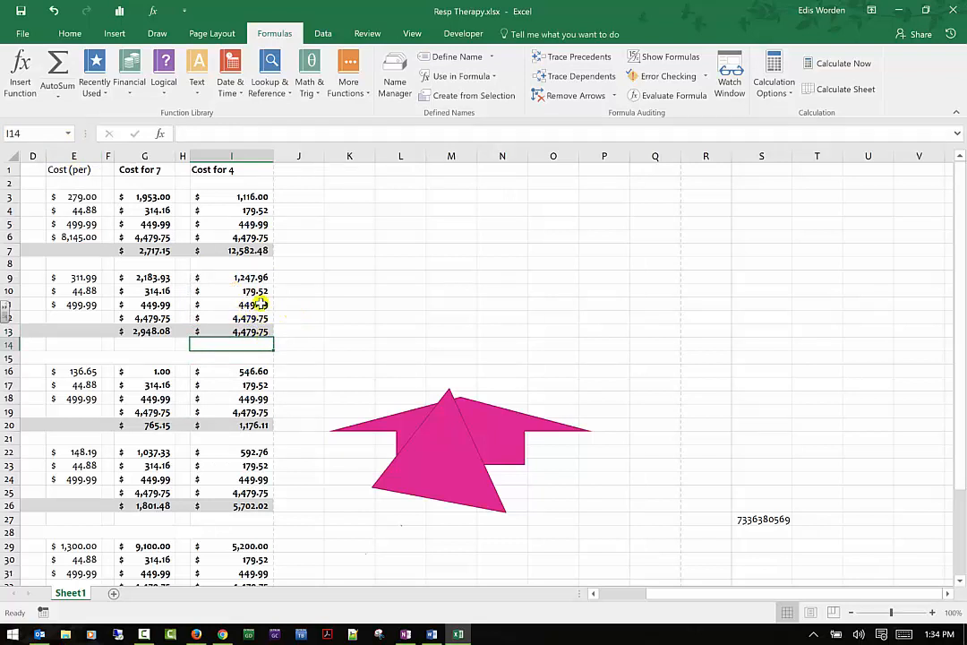
Insert the PV function from the Financial category into cell I14
left_click(61, 98)
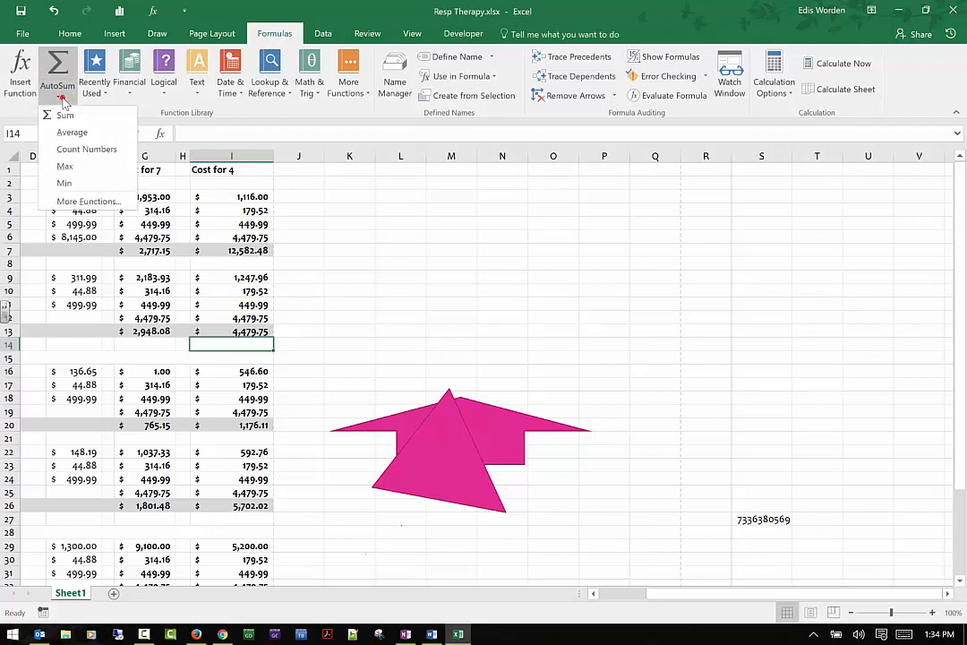
left_click(105, 93)
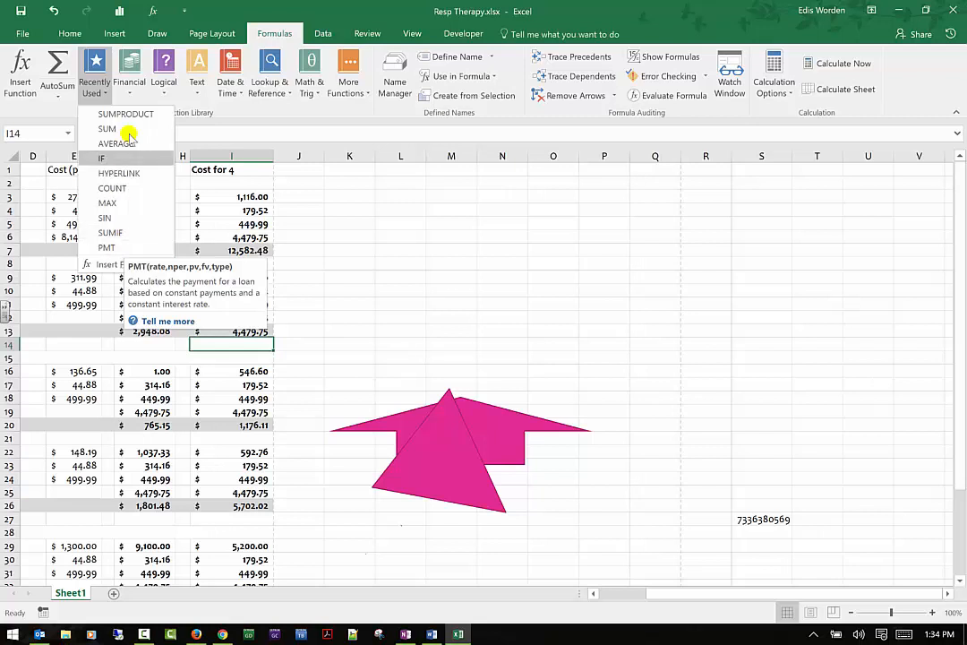
left_click(126, 90)
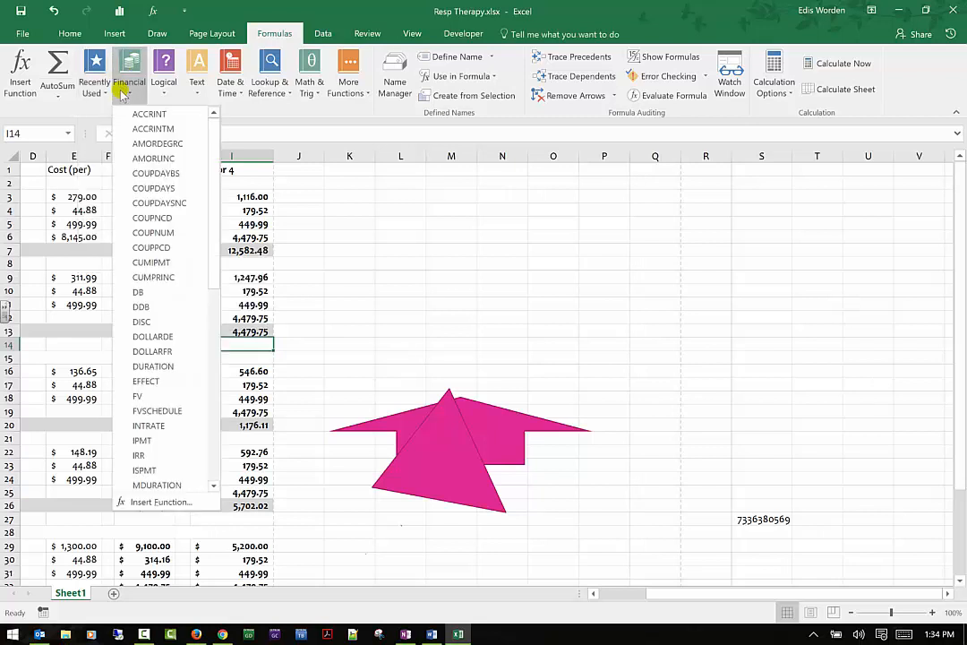
scroll(170, 256, "down", 9)
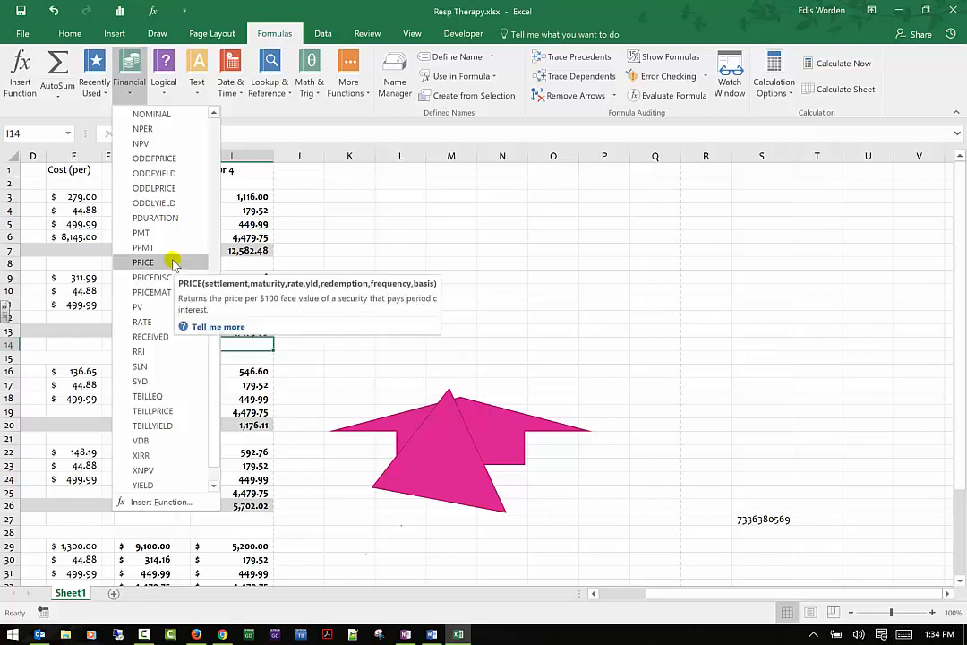
scroll(172, 263, "down", 1)
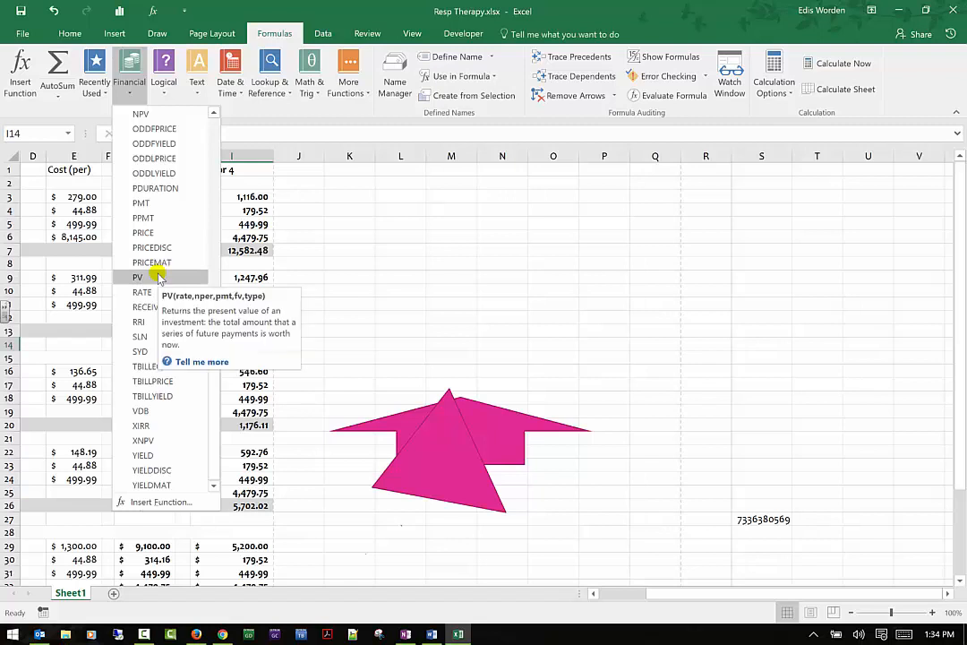
left_click(157, 278)
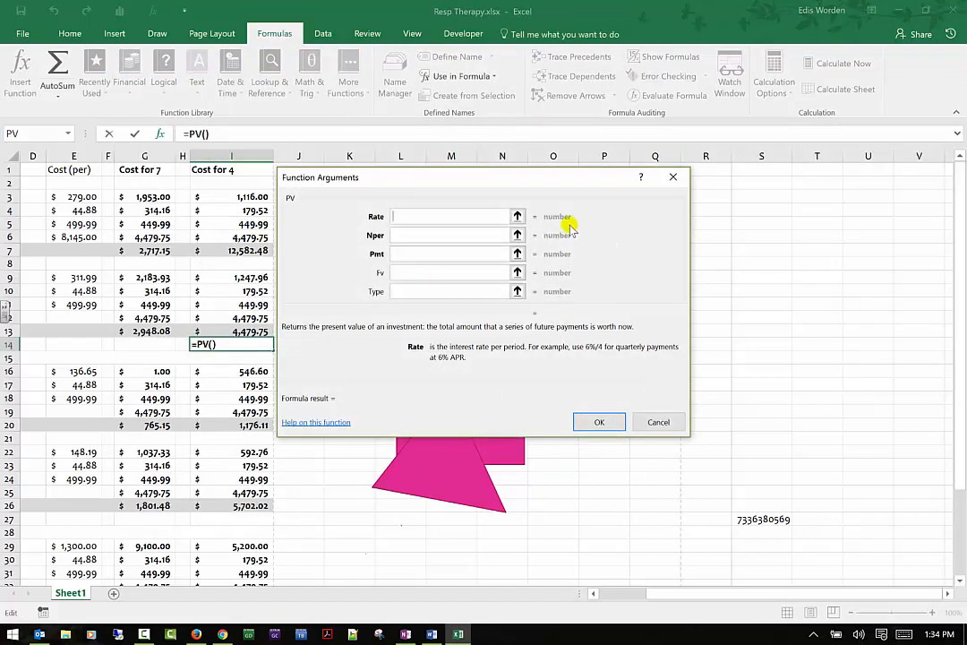
Set PV's Rate to .25, Nper to 12 and Pmt to 300, and complete the formula
type(".25")
left_click(464, 236)
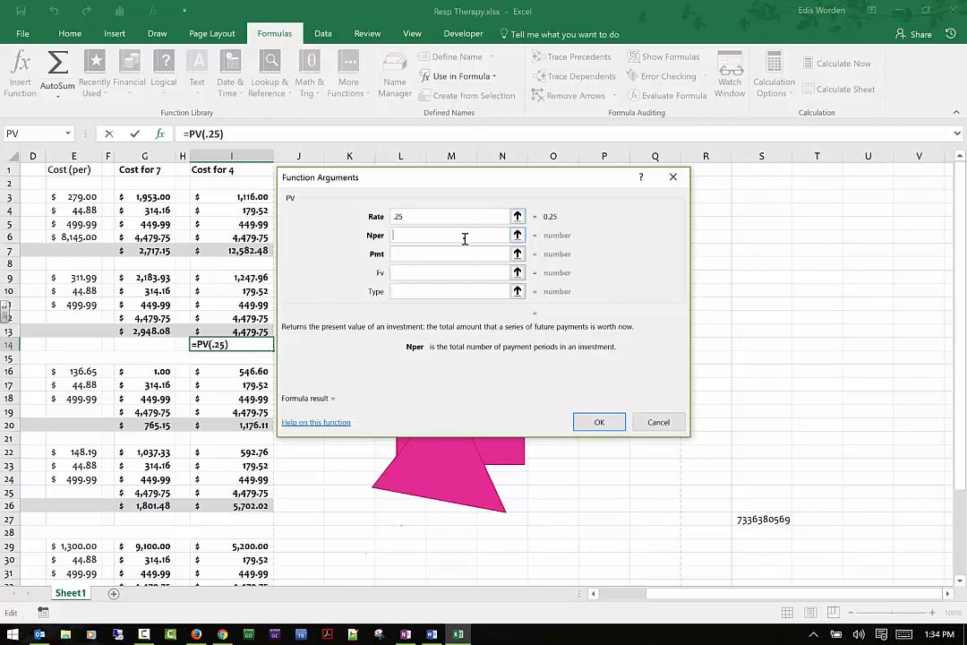
type("12")
left_click(455, 253)
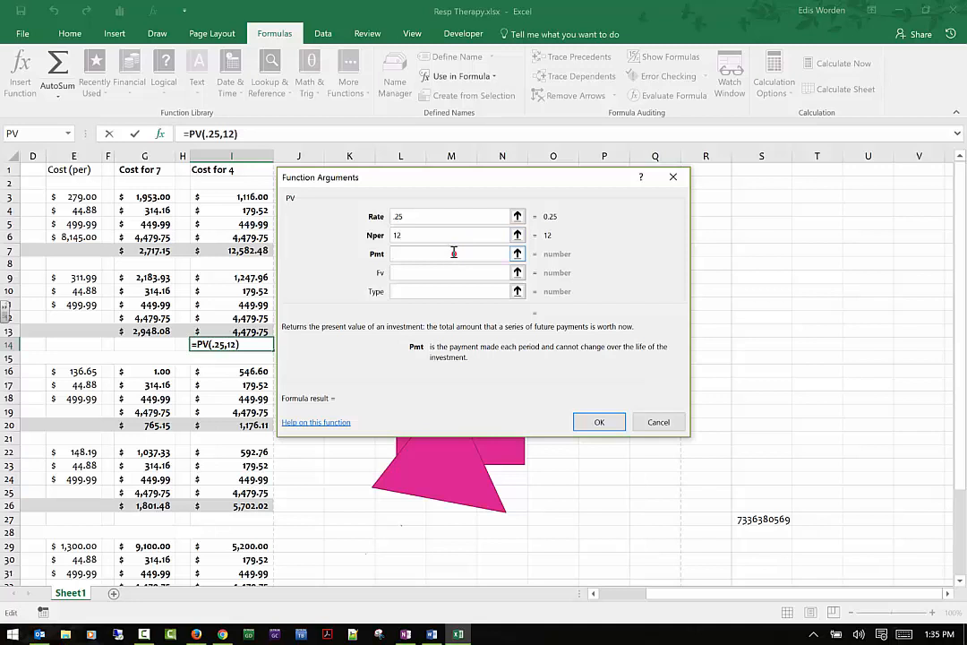
type("300")
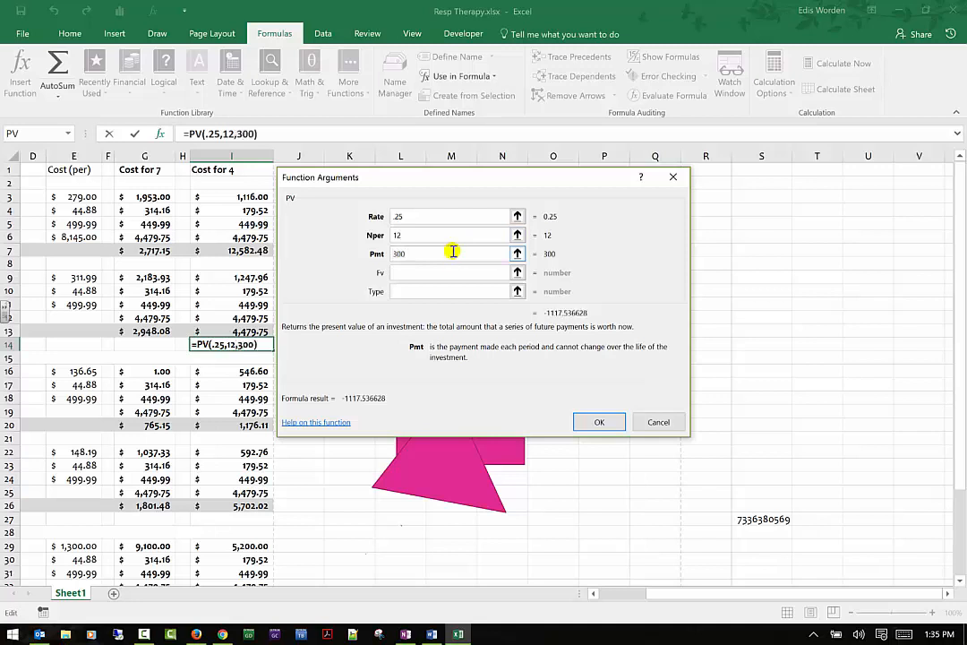
left_click(597, 426)
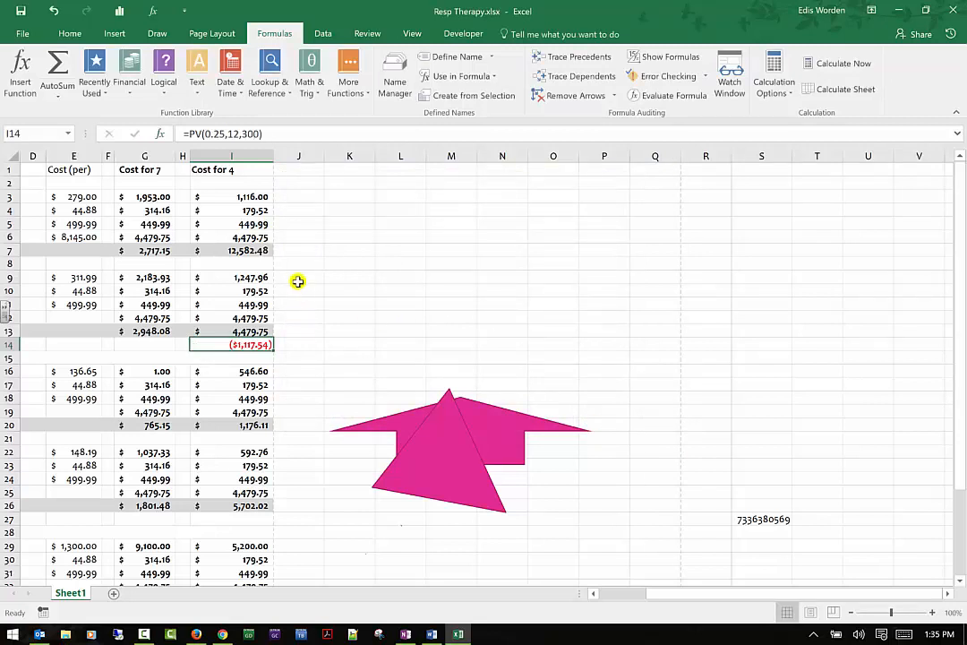
Undo the PV formula entered in cell I14
left_click(163, 87)
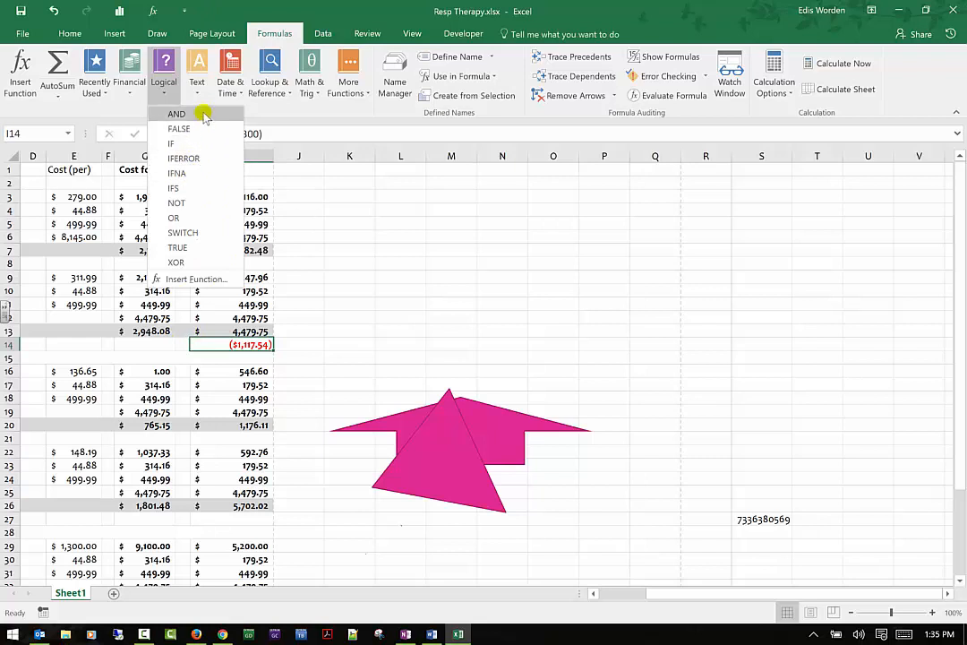
left_click(52, 11)
left_click(54, 11)
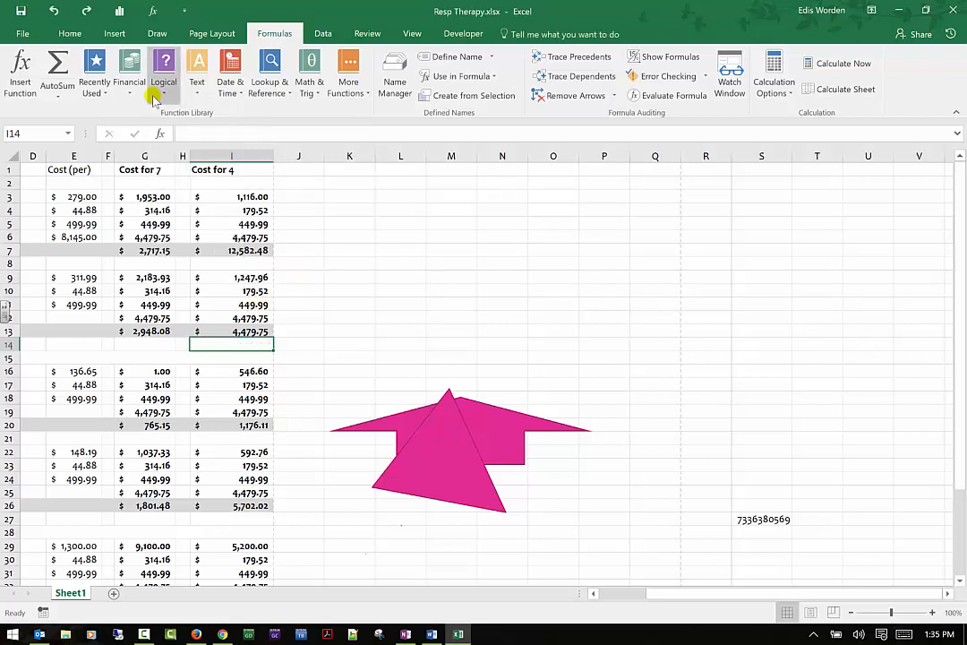
left_click(196, 91)
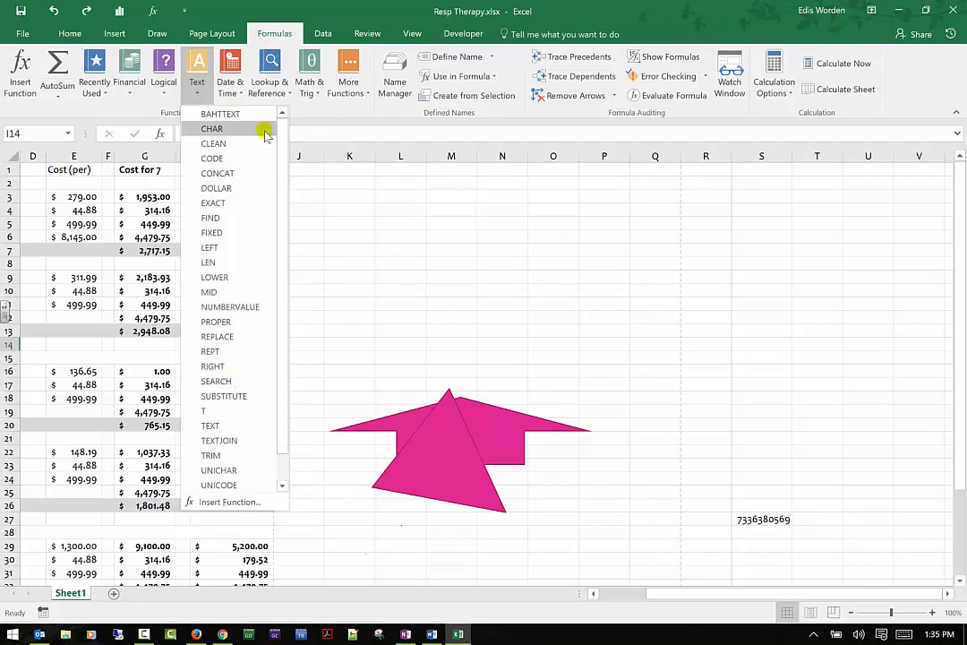
scroll(257, 236, "down", 1)
scroll(248, 332, "up", 1)
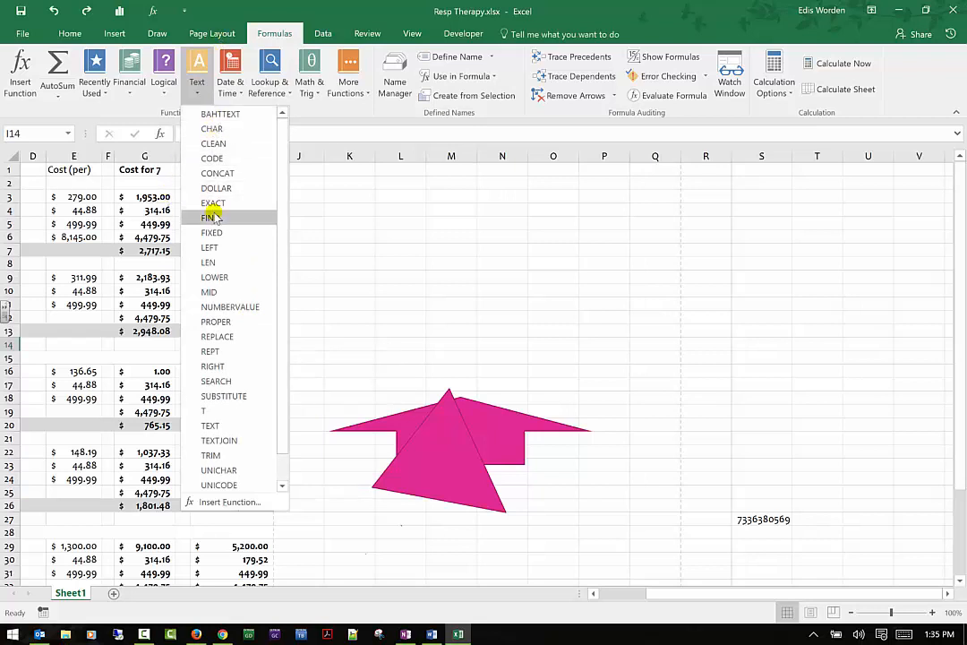
left_click(349, 117)
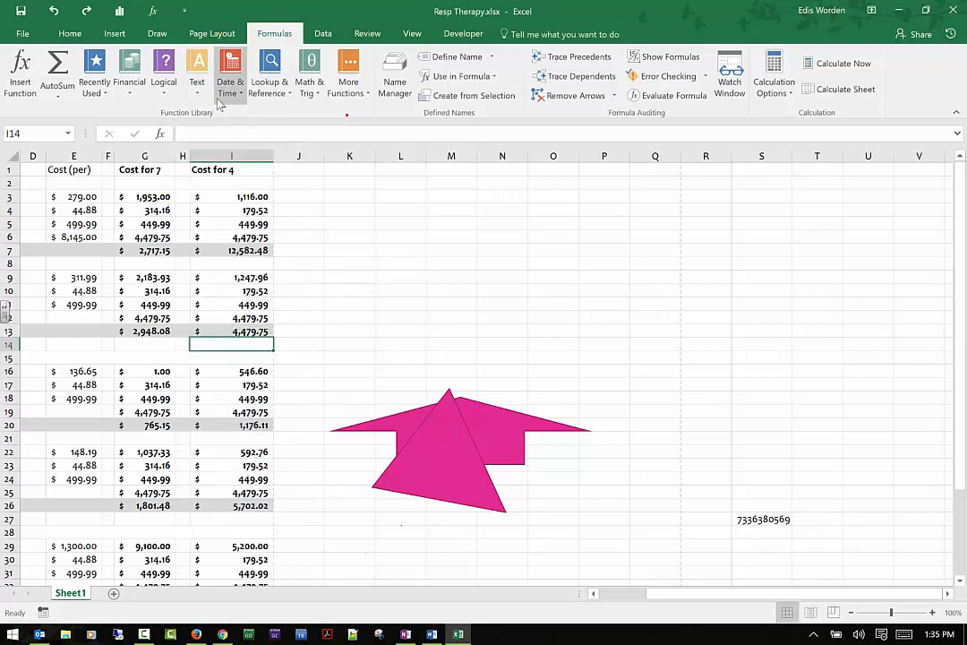
Insert the TODAY function from the Date & Time category into cell I14 and clear the cell again
left_click(226, 96)
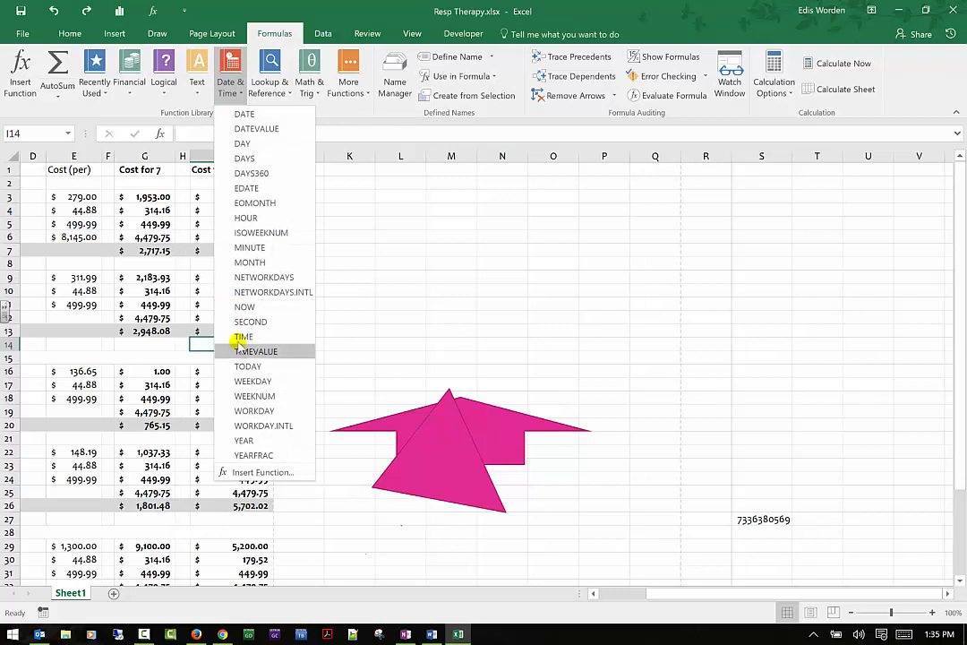
left_click(243, 366)
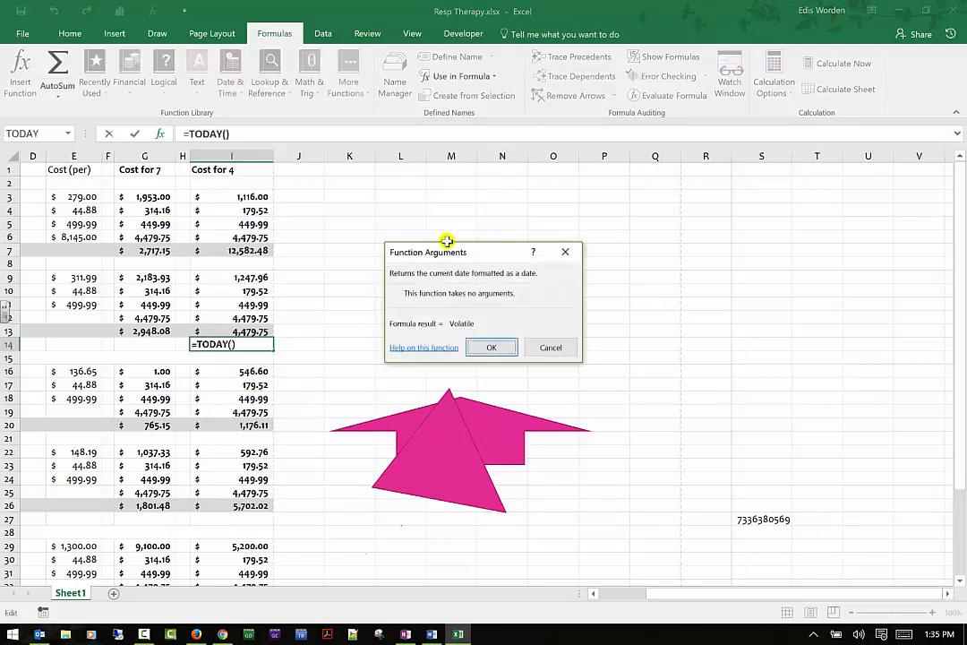
left_click(506, 350)
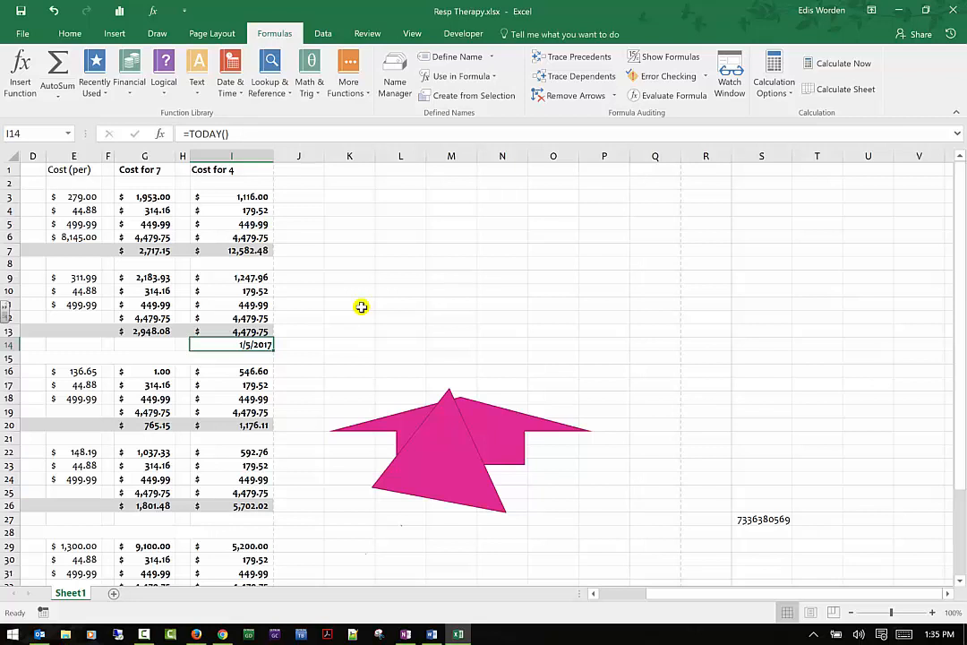
key("Delete")
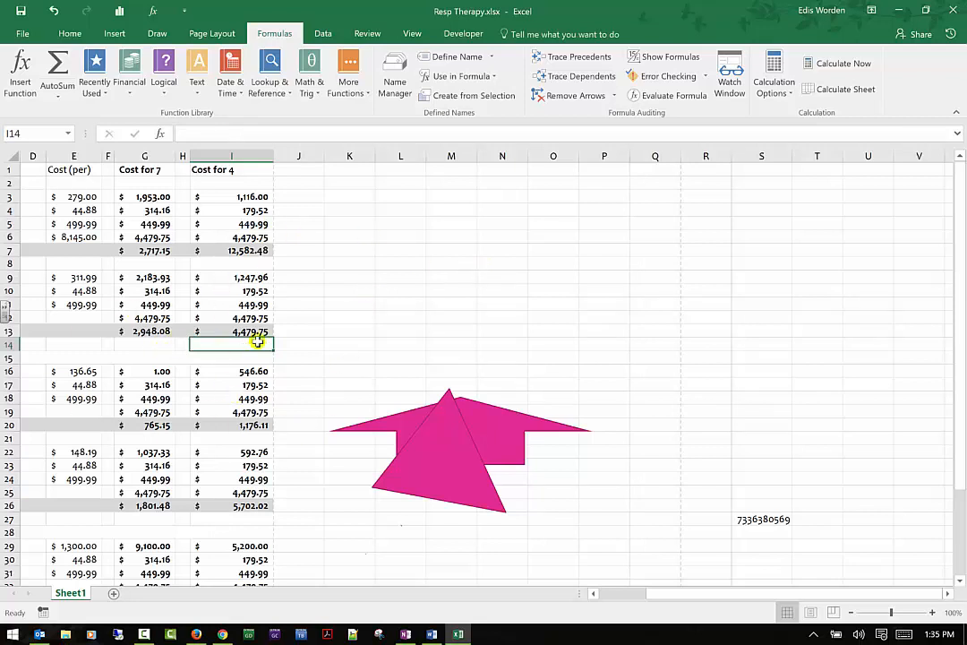
Examine the arguments of the CHOOSE function from the Lookup & Reference category without inserting it
left_click(288, 93)
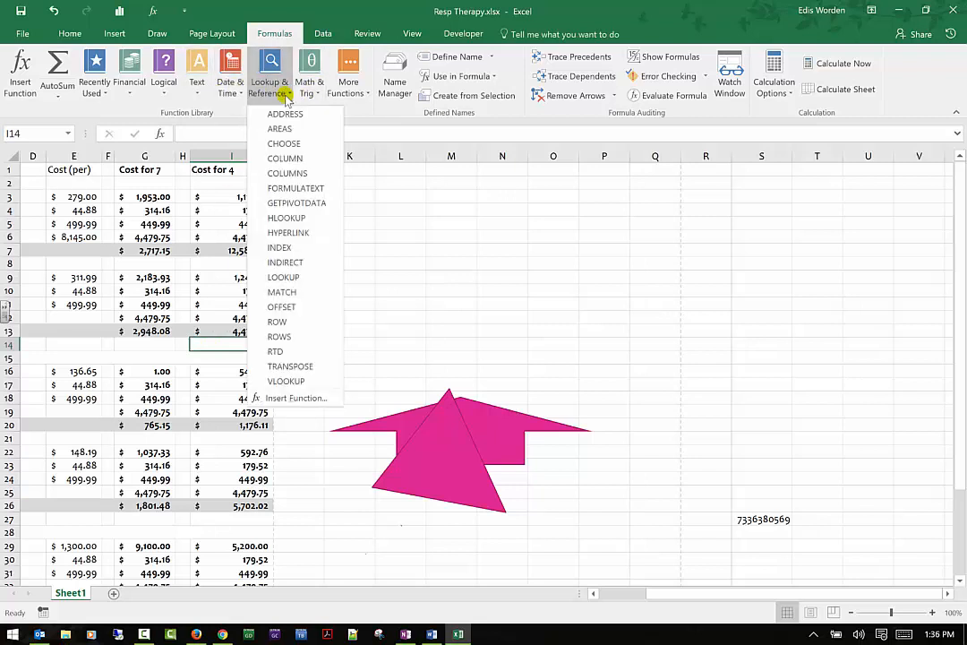
left_click(284, 143)
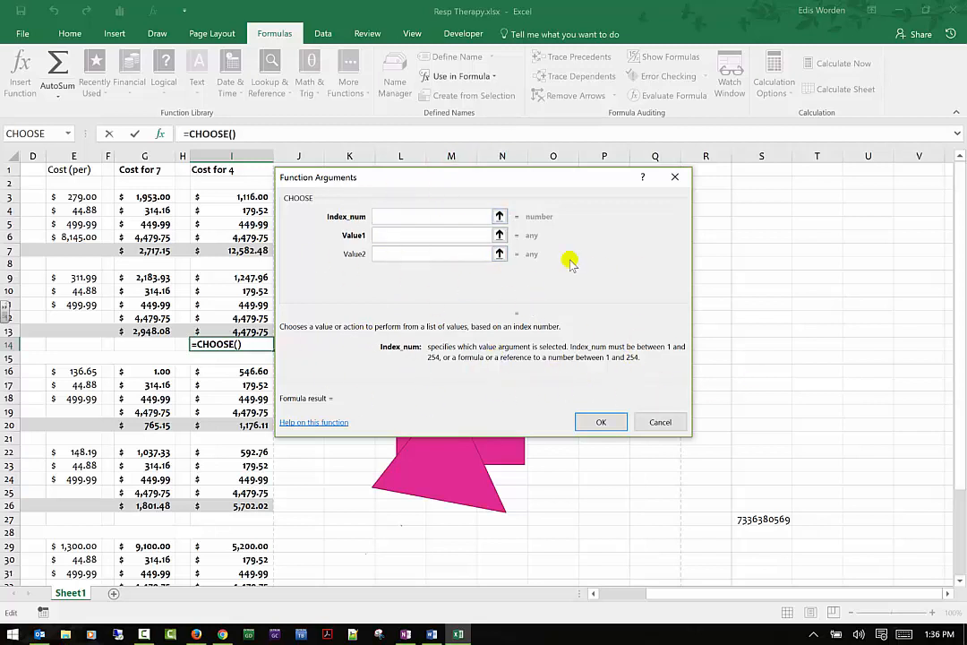
left_click(667, 424)
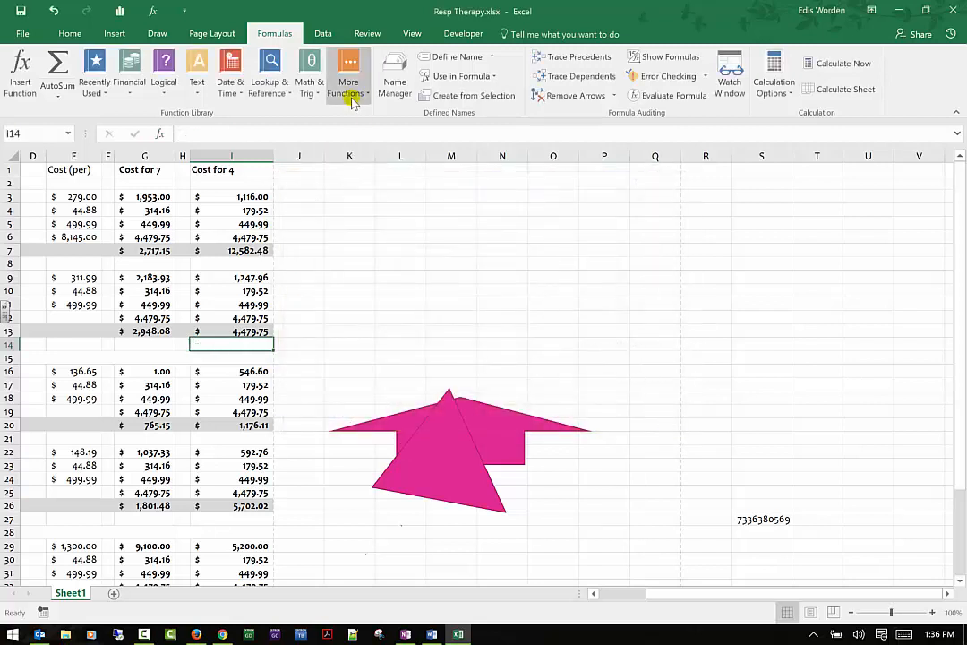
Browse the Math & Trig functions and the additional function categories, and inspect the formula in cell S27
left_click(315, 92)
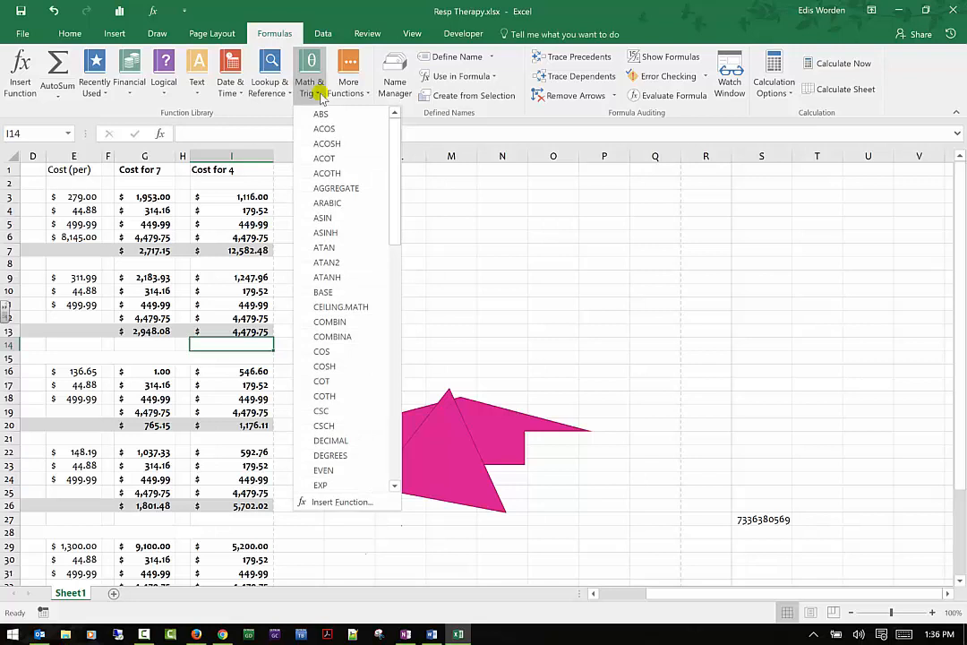
left_click(410, 199)
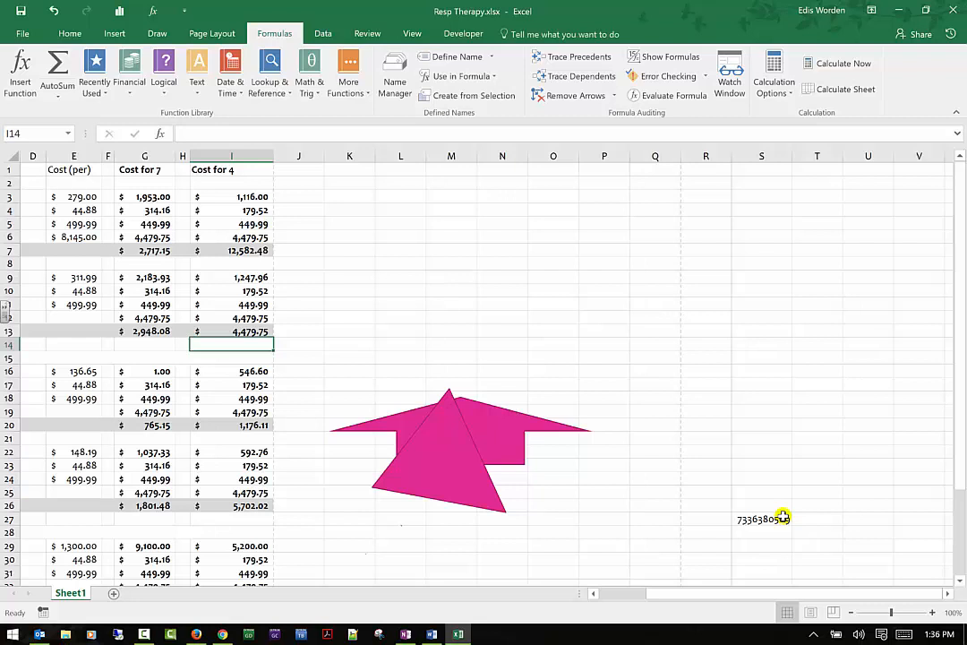
left_click(750, 517)
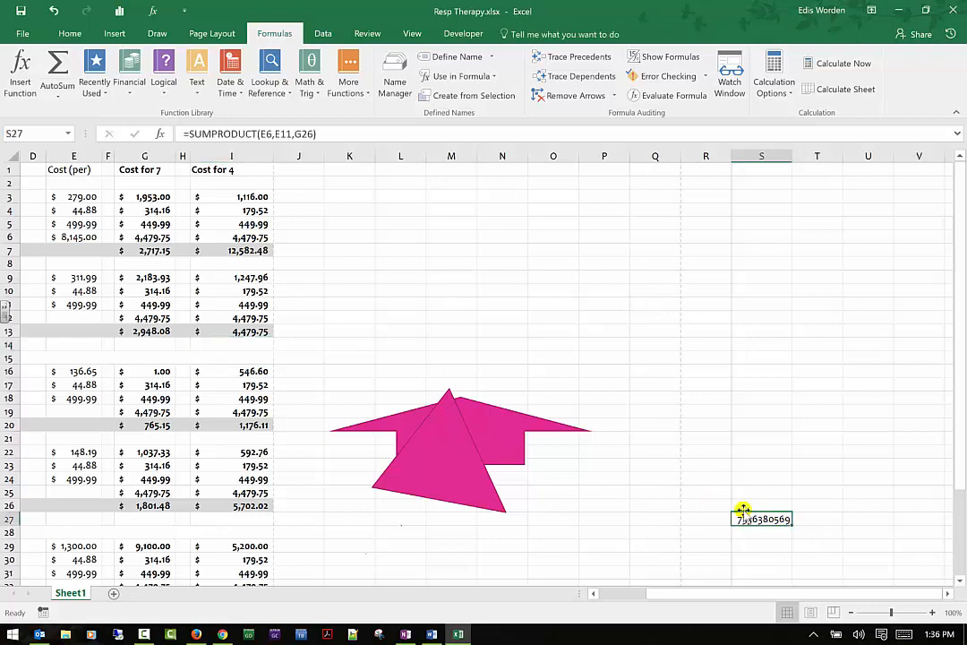
left_click(537, 455)
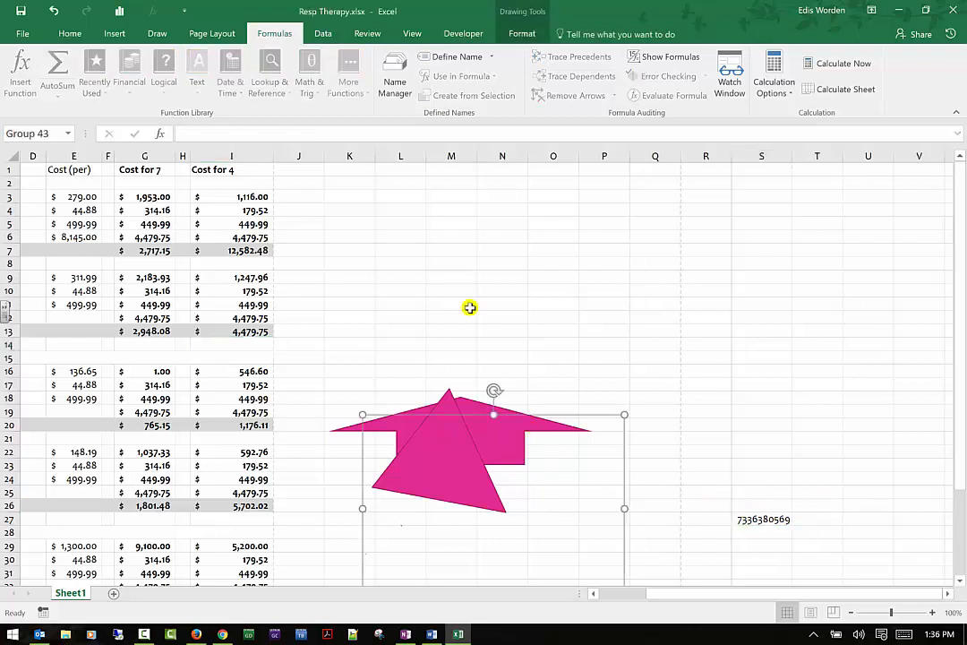
left_click(439, 262)
left_click(347, 92)
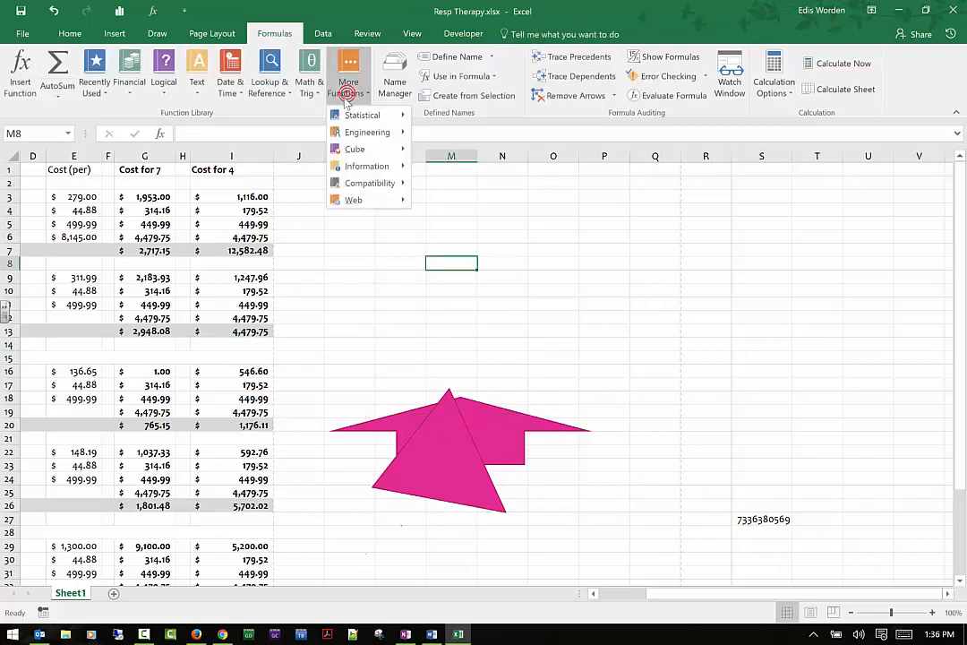
mouse_move(338, 132)
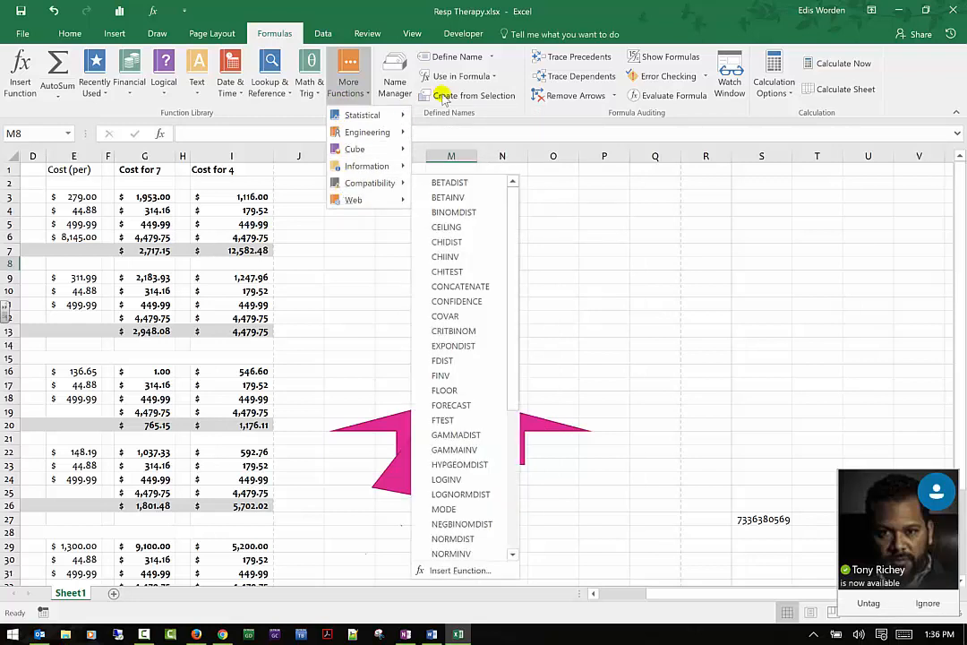
left_click(689, 191)
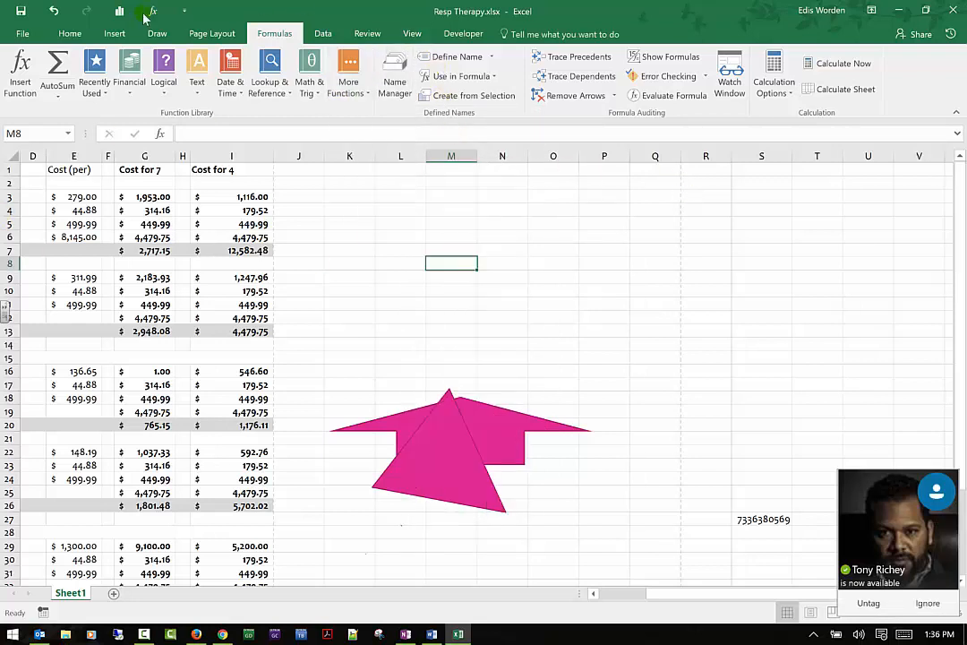
Delete the defined name Print_Area in the Name Manager and view the definition of Print_Titles without changing it
left_click(397, 89)
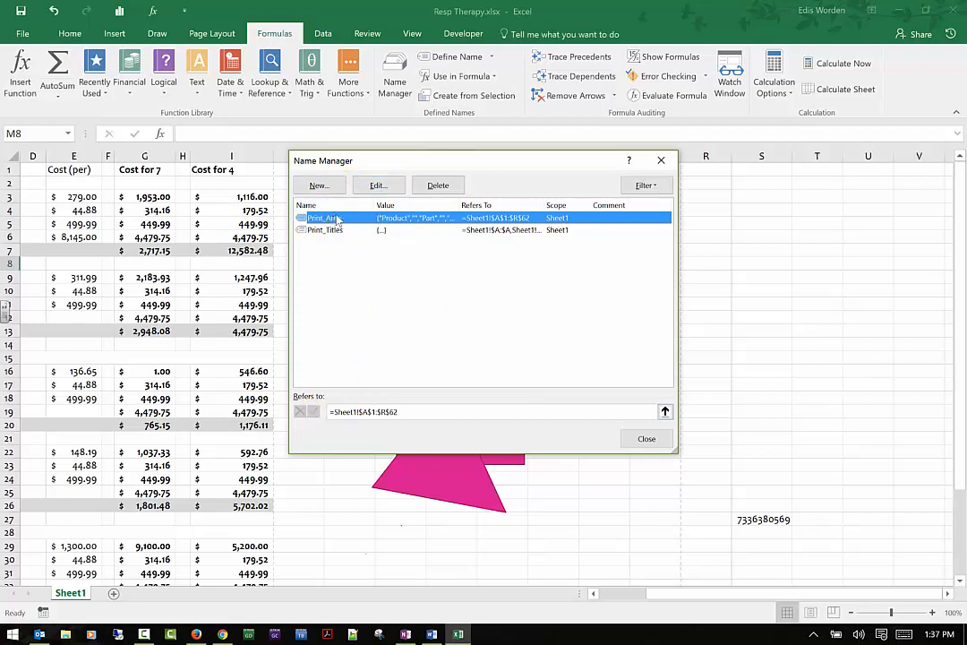
left_click(438, 186)
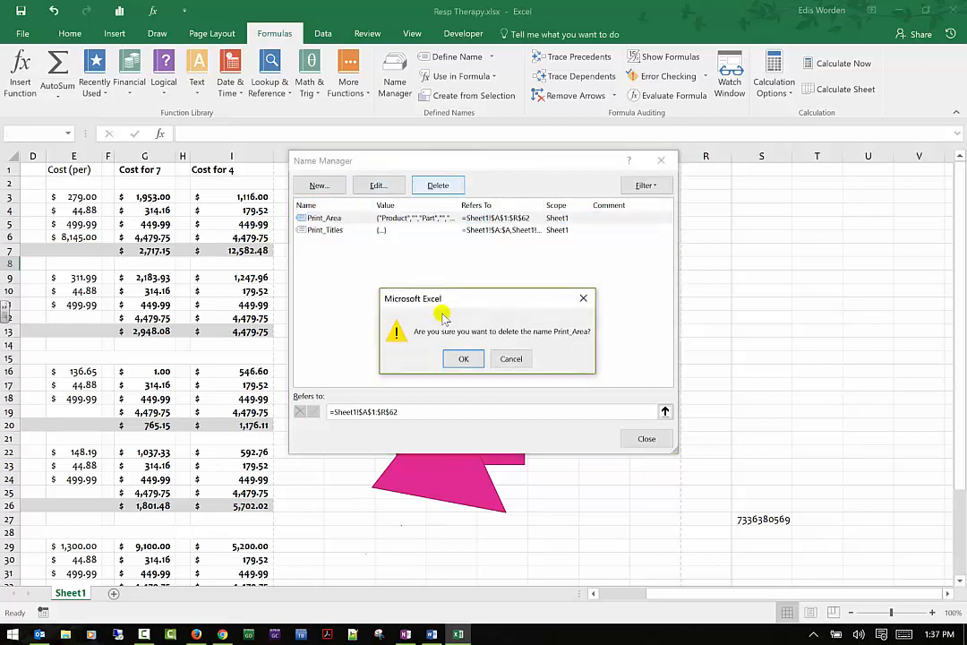
left_click(465, 359)
left_click(324, 217)
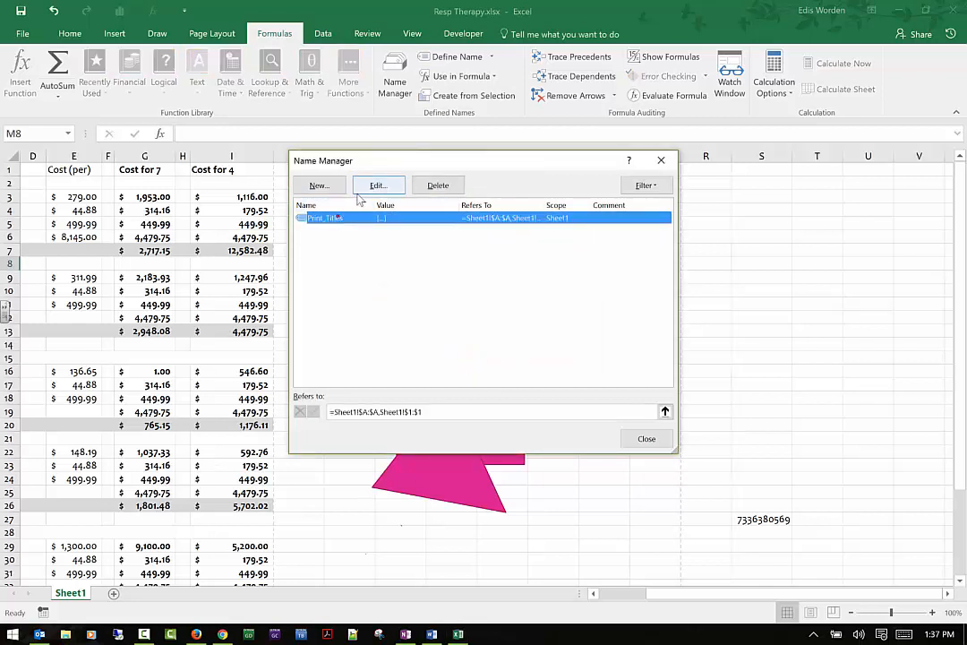
left_click(358, 190)
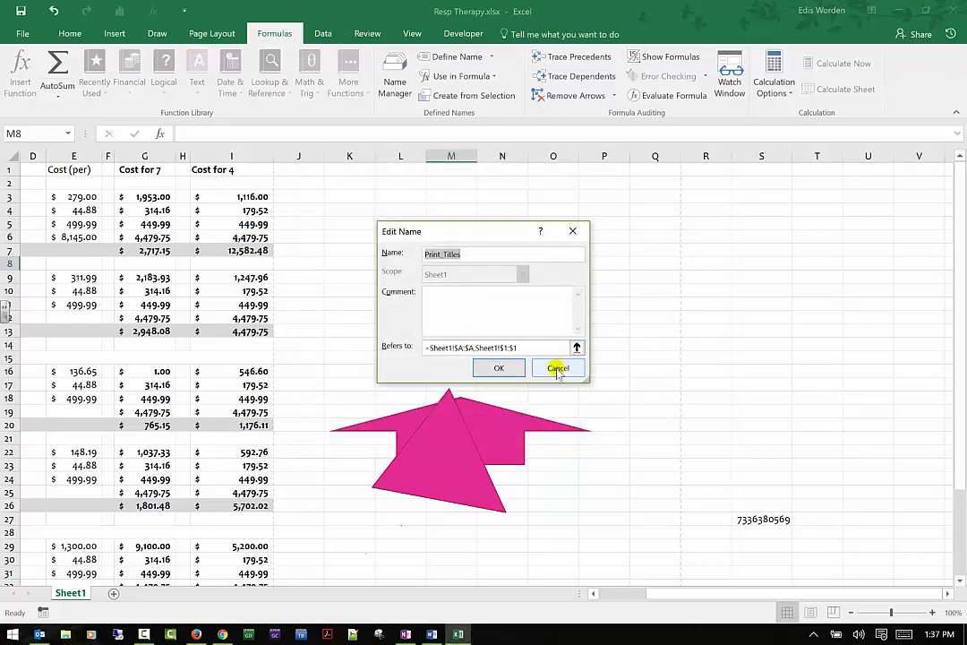
left_click(556, 368)
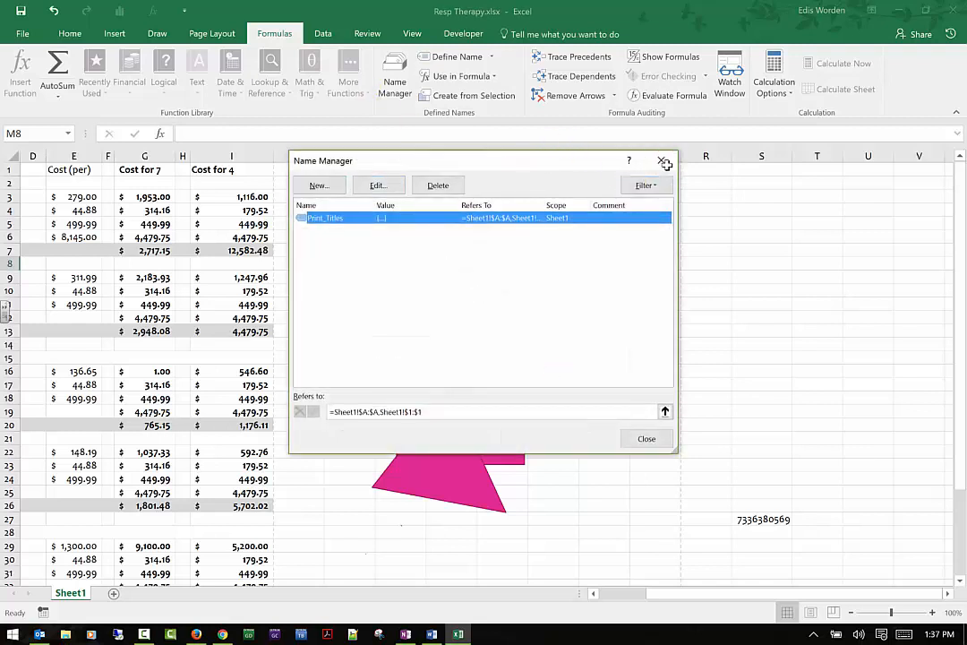
left_click(663, 159)
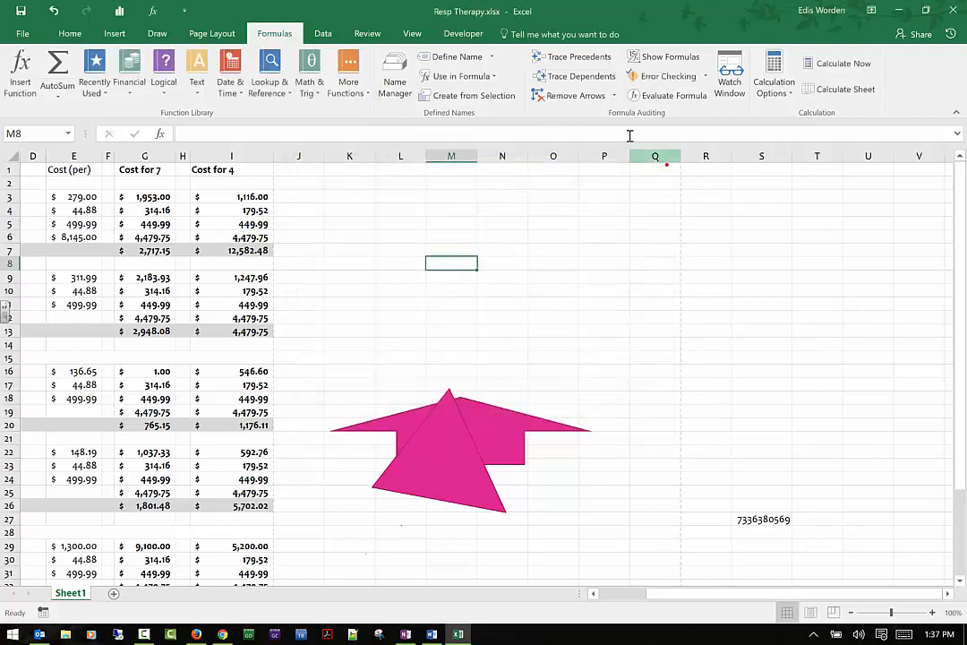
Define the name Test for cell M8 with Workbook scope
left_click(461, 56)
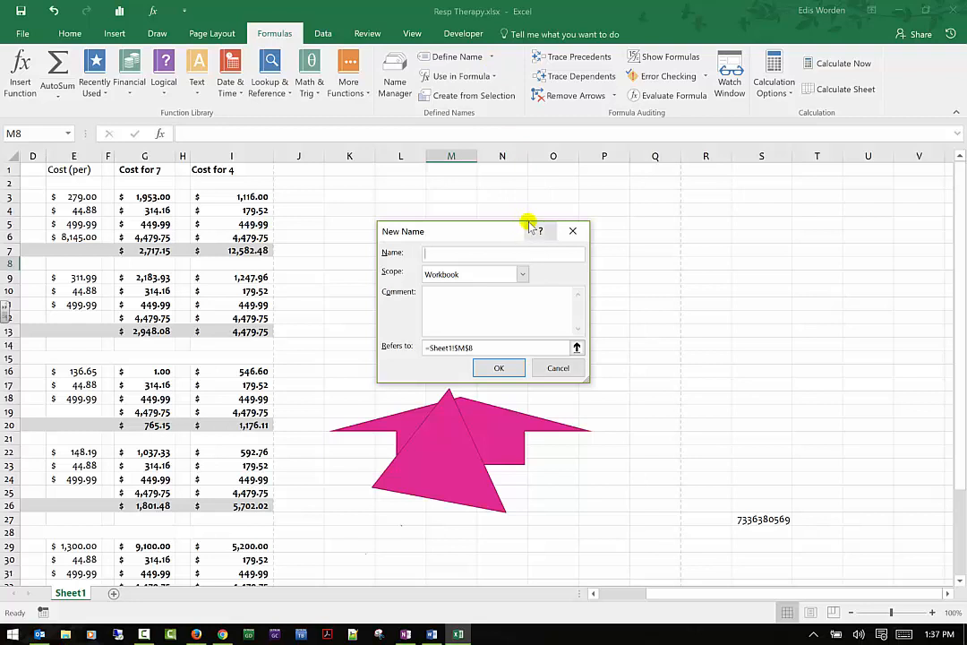
left_click(523, 275)
left_click(525, 277)
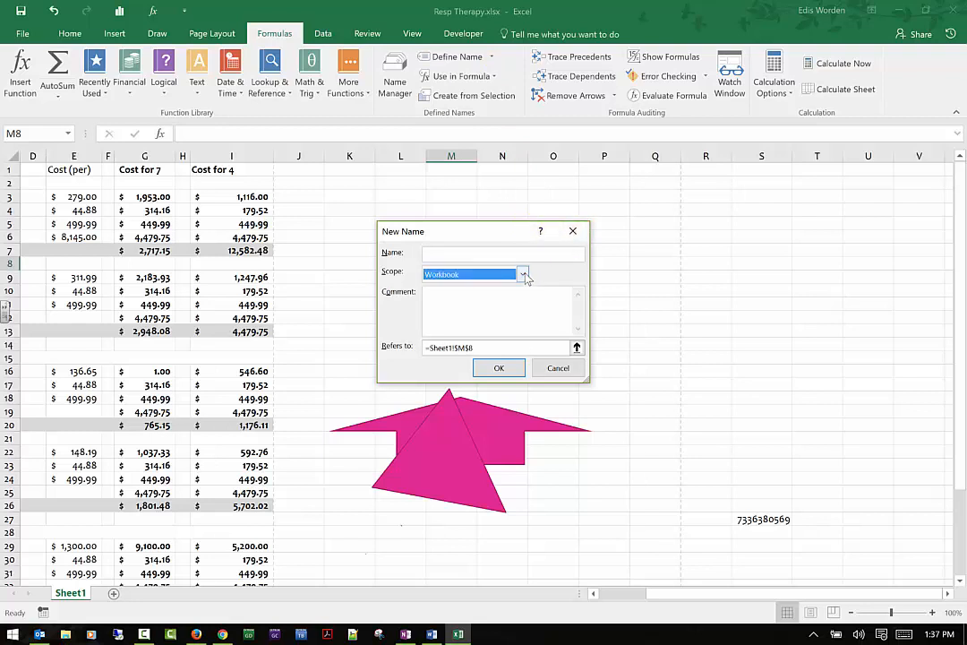
left_click(528, 255)
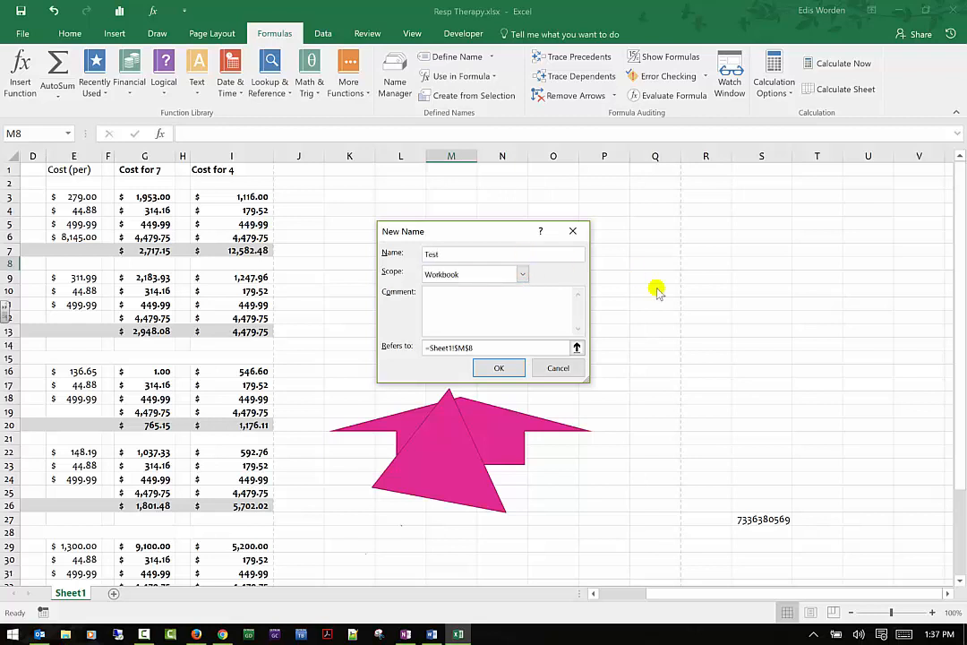
left_click(497, 367)
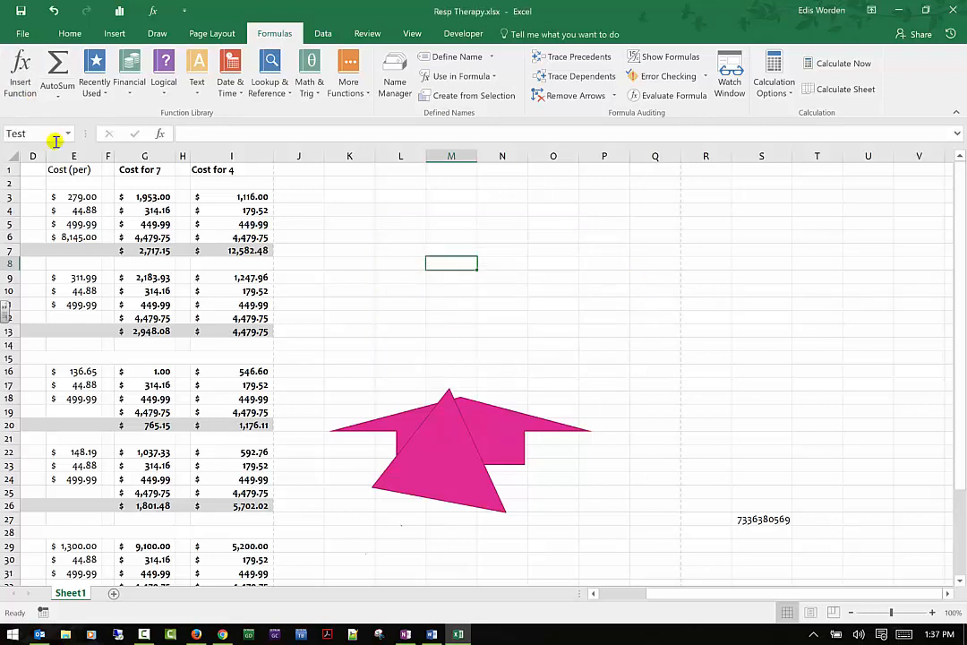
Compare the name displayed for cell M8 with the references displayed for other cells in column M
left_click(449, 267)
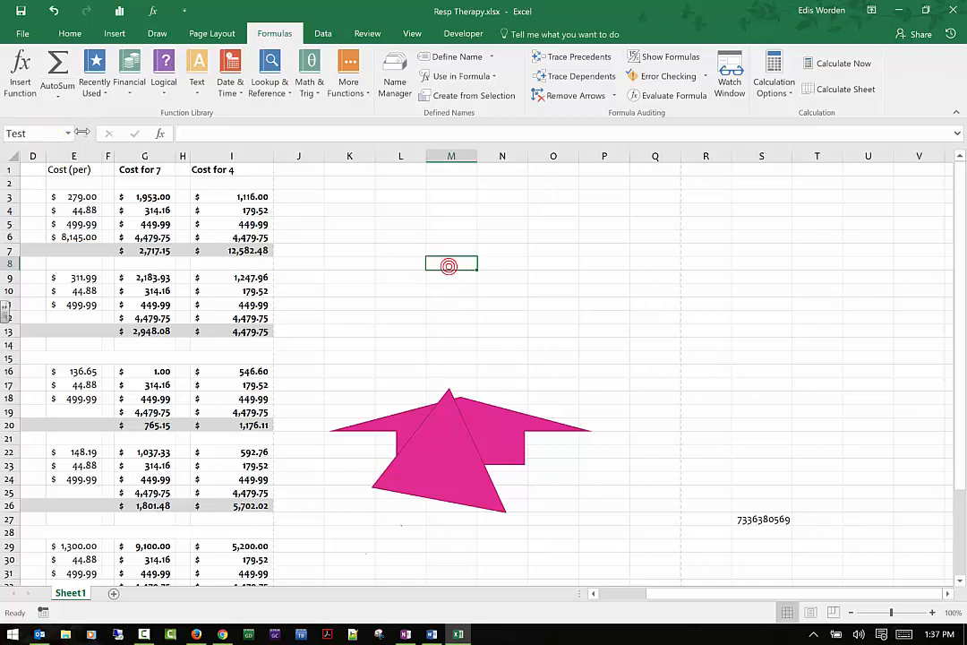
left_click(462, 250)
left_click(449, 212)
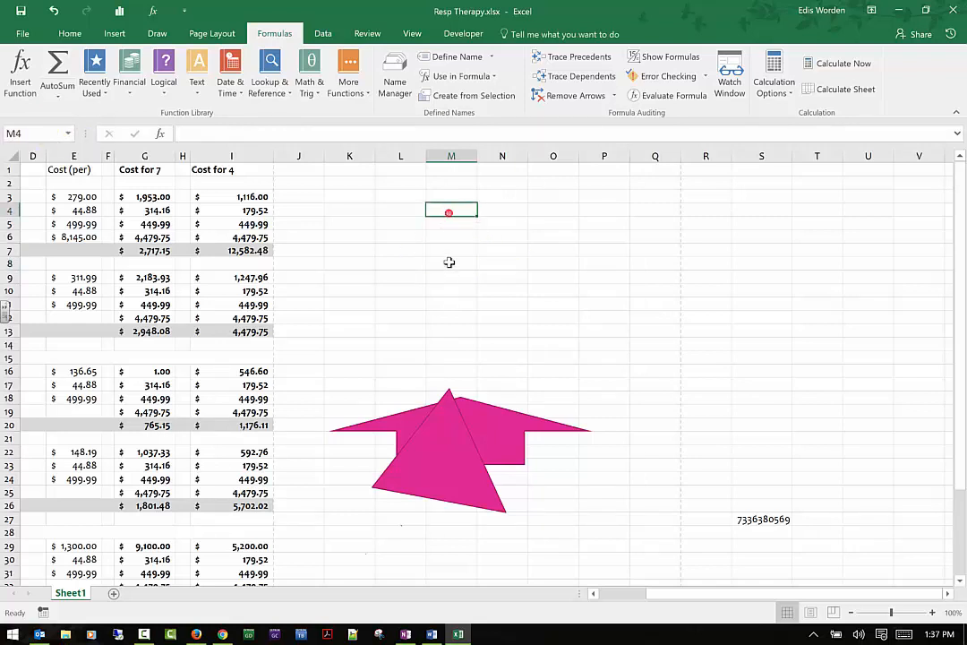
left_click(450, 261)
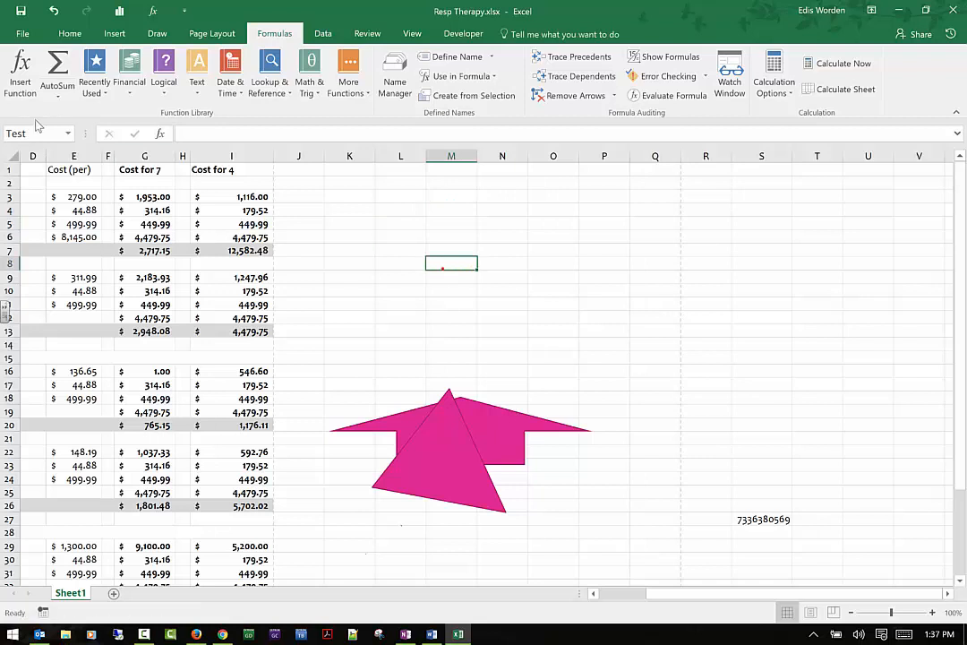
left_click_drag(429, 235, 430, 224)
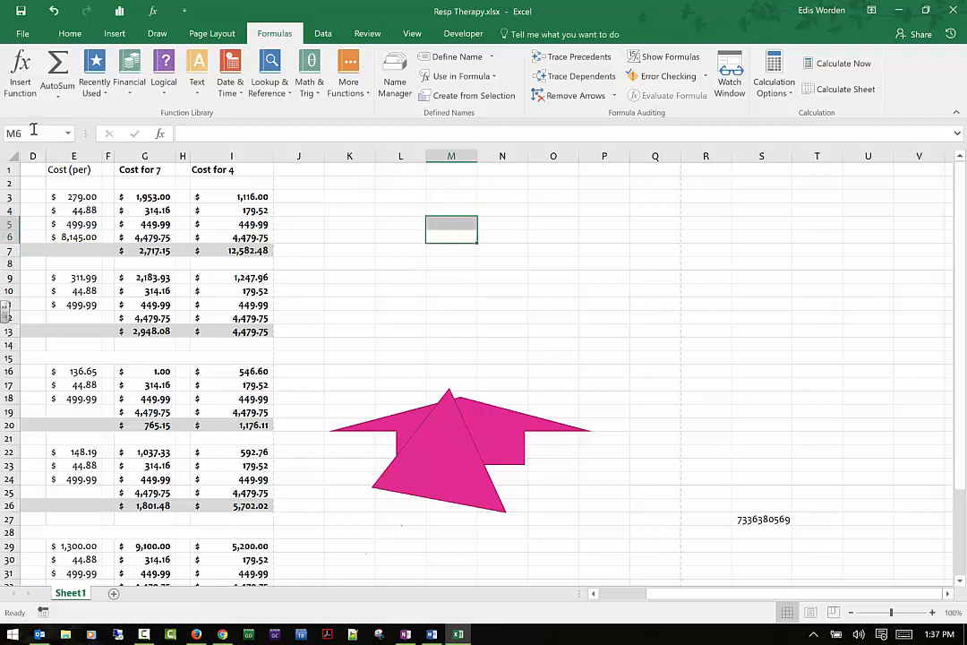
left_click(442, 248)
left_click(449, 265)
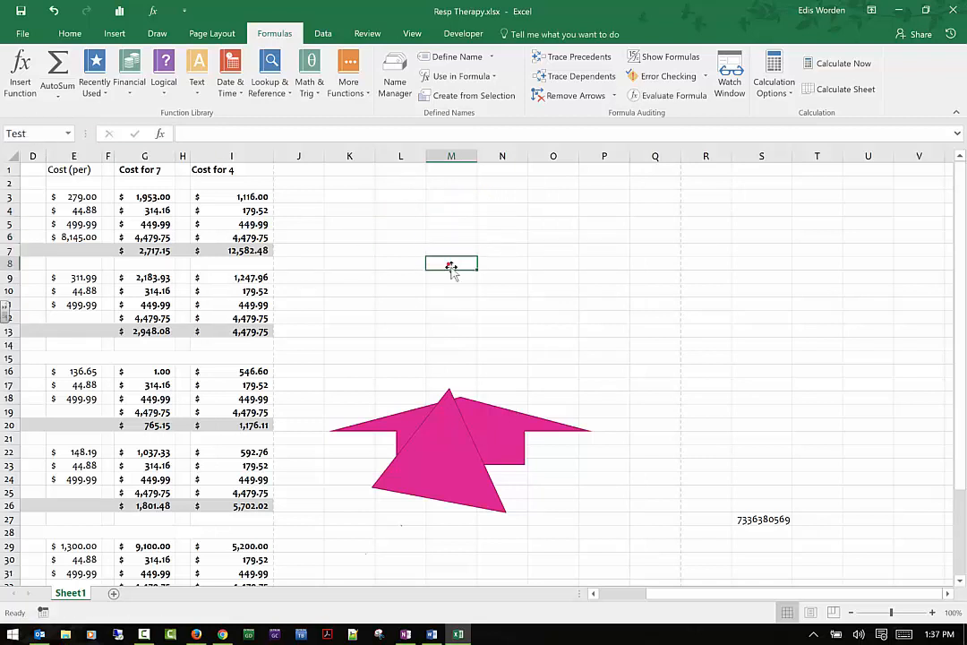
Define the name Answer for cell N8 with Workbook scope
left_click(501, 263)
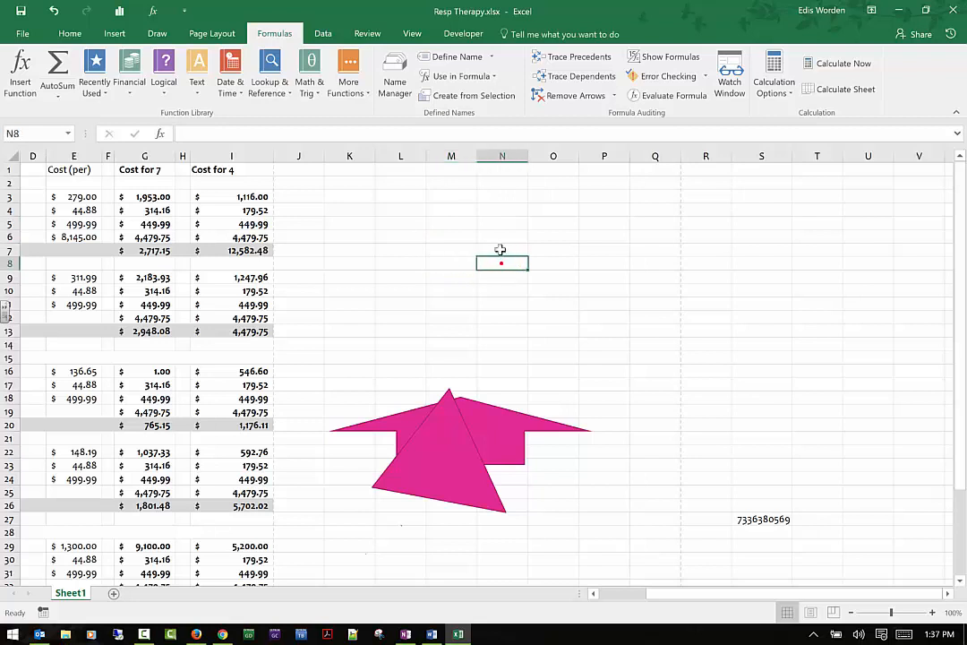
left_click(493, 57)
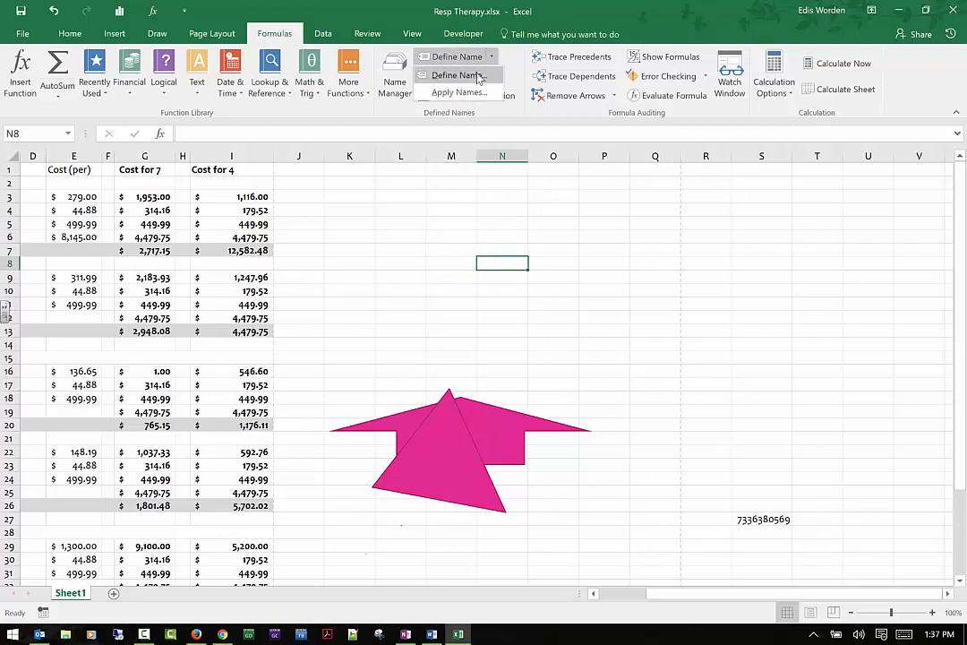
left_click(478, 75)
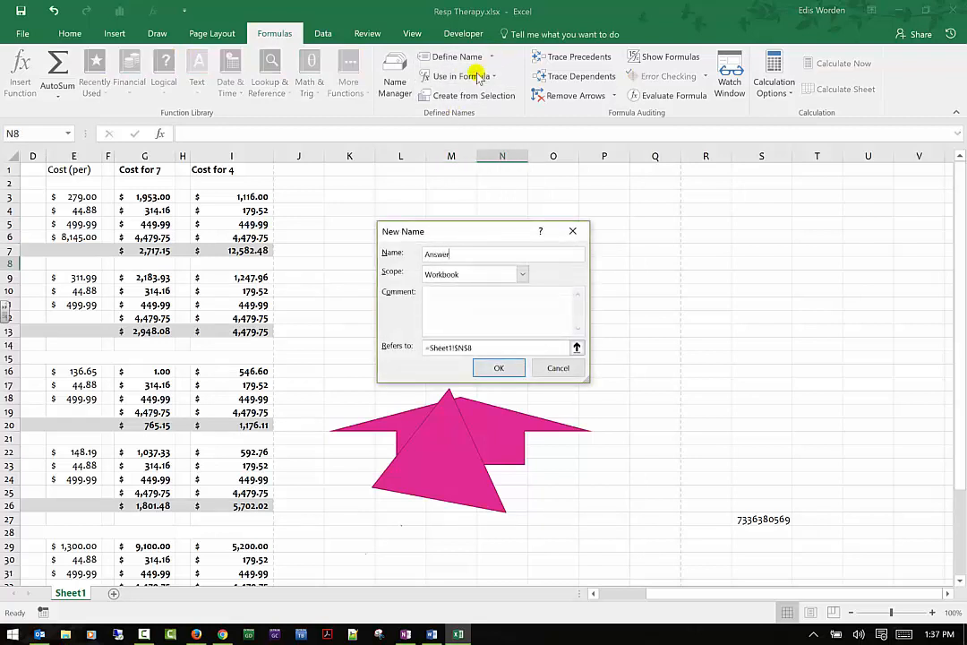
type("Answer")
key("Return")
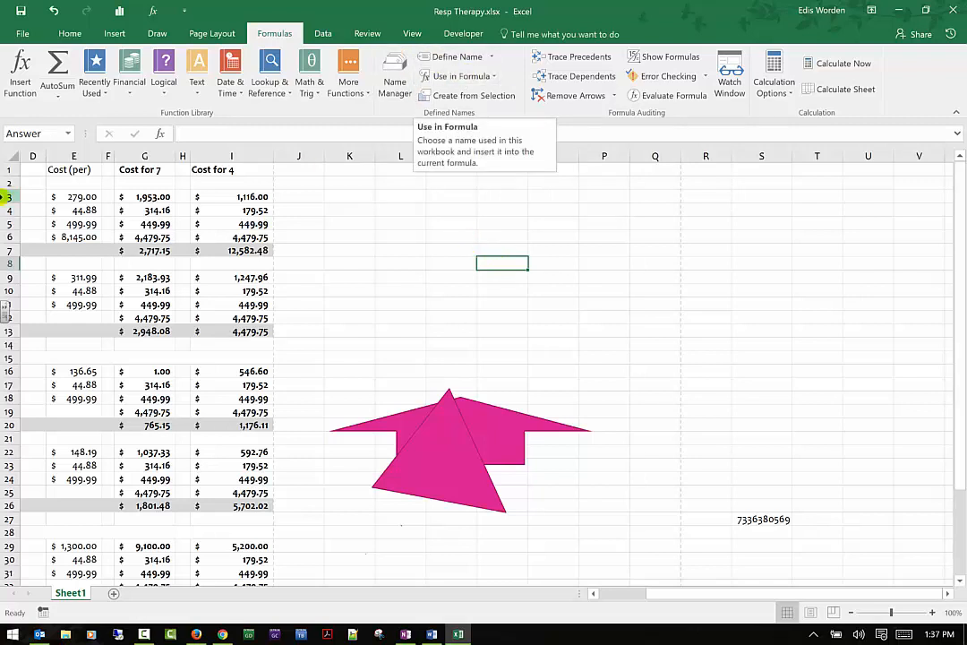
Go to the named cell Test and back to the named cell Answer
left_click(70, 133)
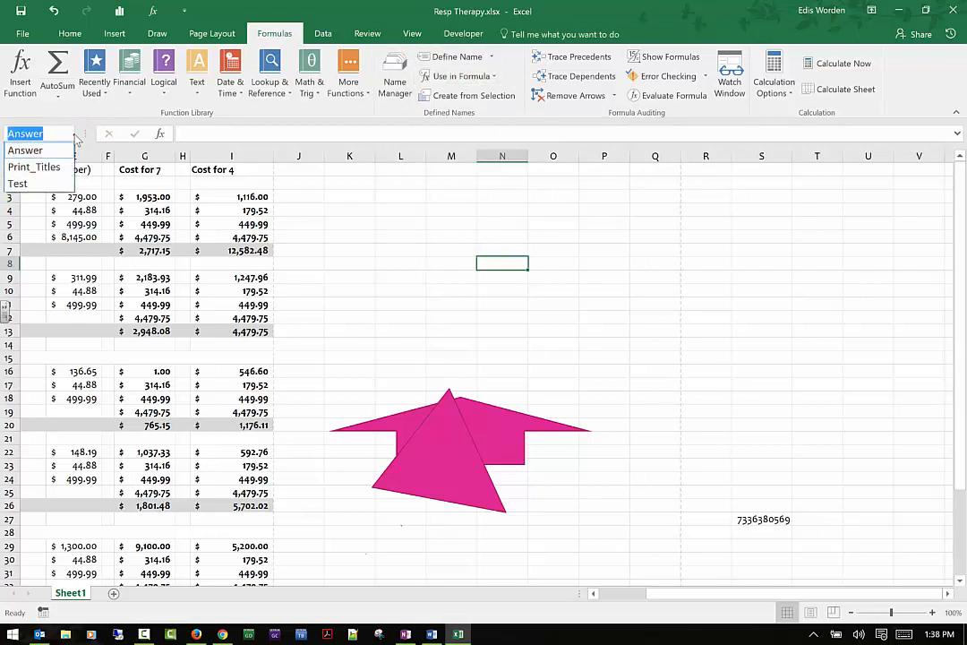
left_click(47, 182)
left_click(36, 134)
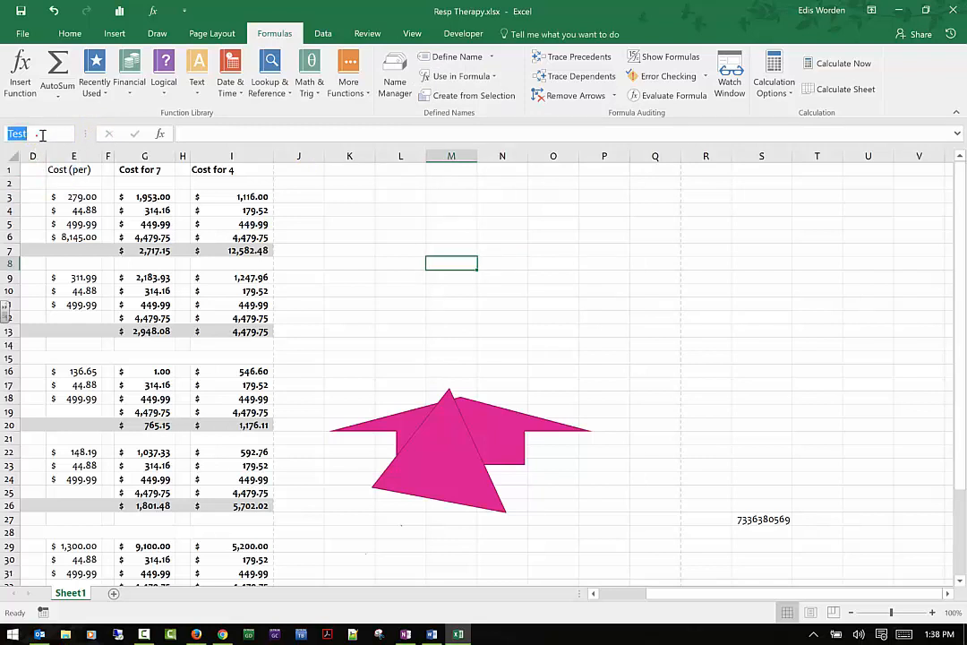
left_click(67, 133)
left_click(60, 148)
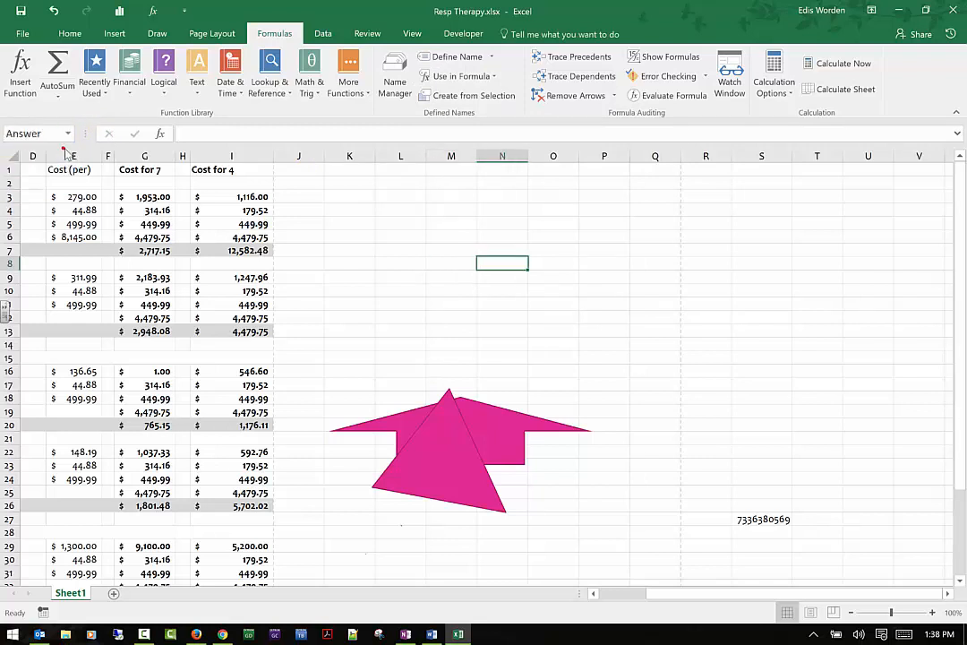
View the names available for use in formulas and the options for creating names from a selection, without applying any
left_click(468, 77)
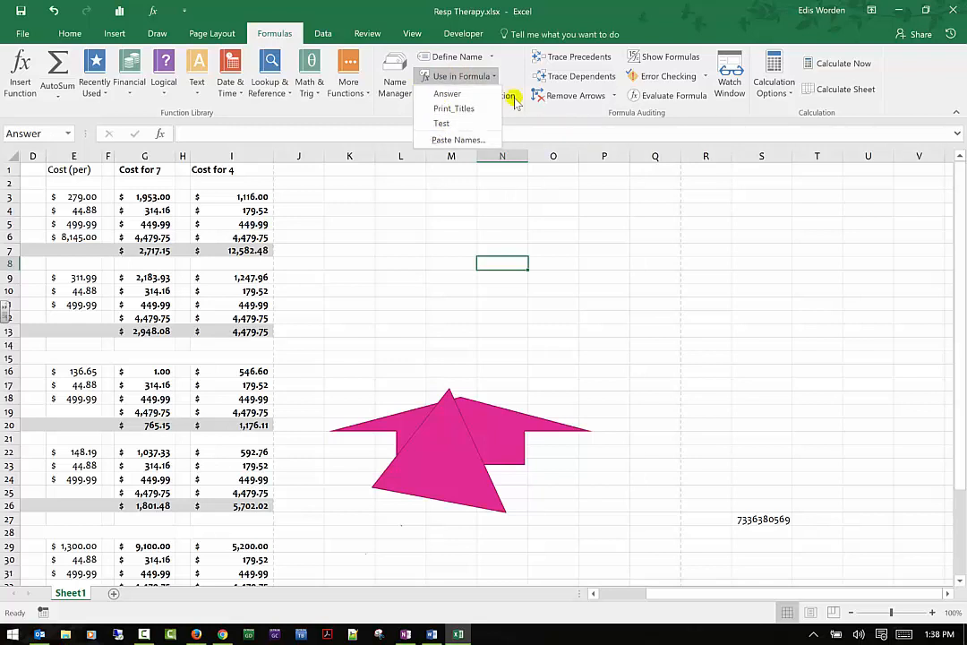
left_click(433, 77)
left_click(433, 95)
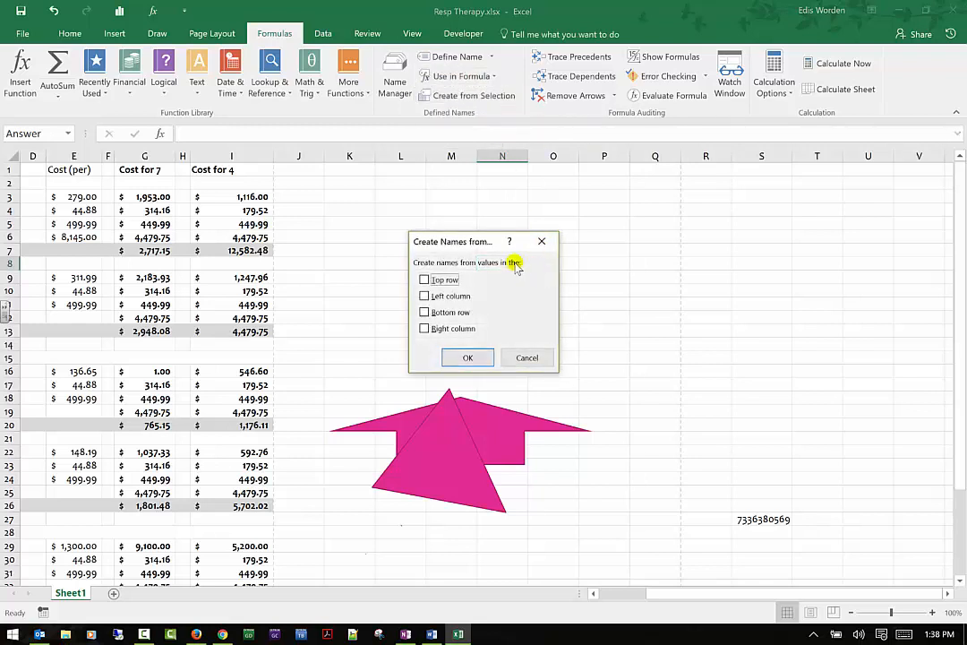
left_click(530, 358)
Try to create a name from the top row for the Cost for 7 header in cell G1
left_click(144, 169)
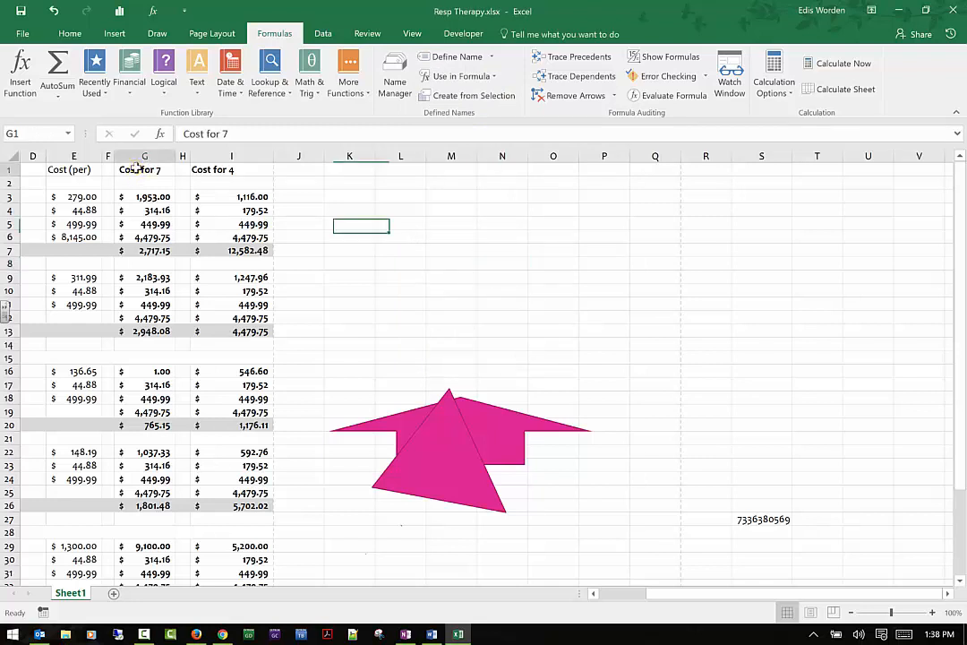
left_click(500, 96)
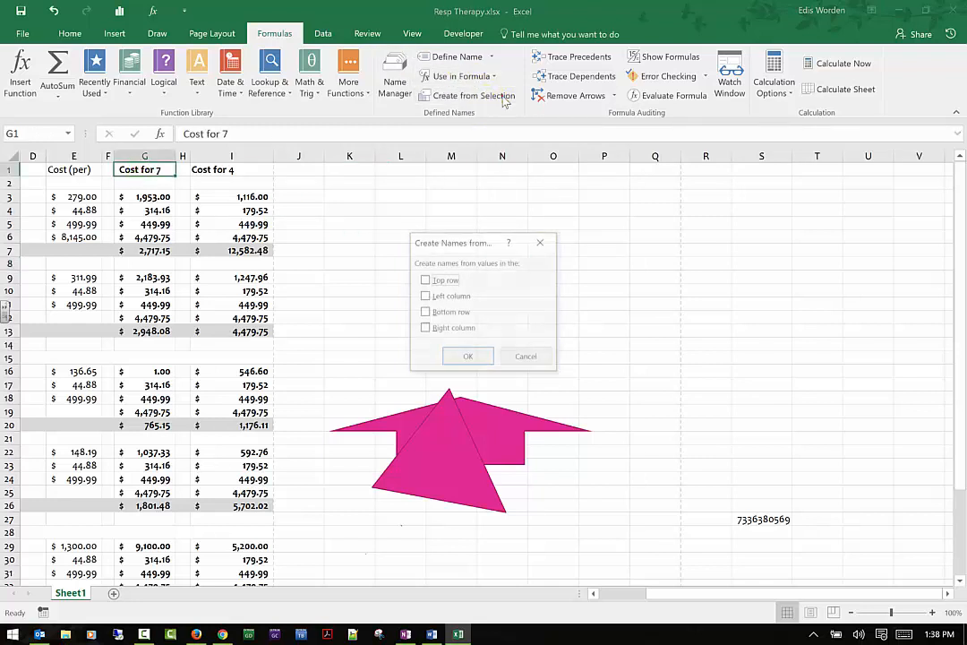
left_click(446, 281)
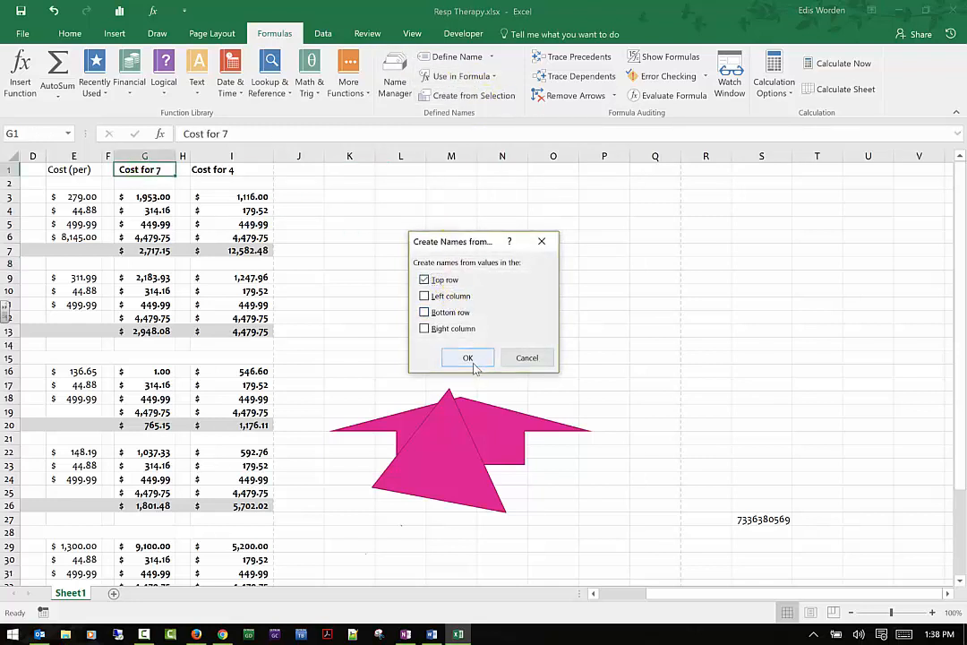
left_click(469, 359)
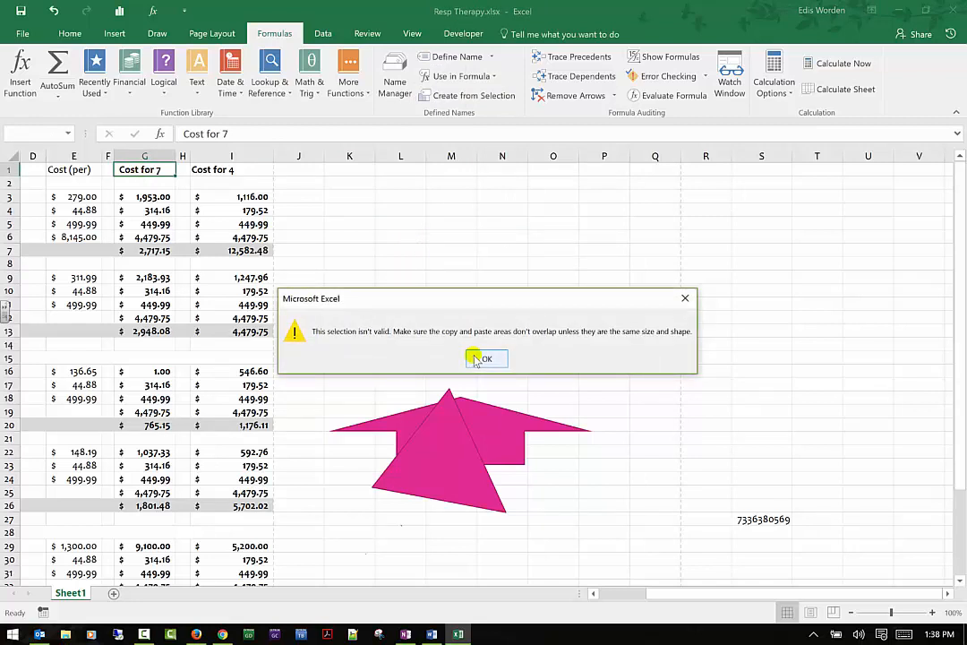
left_click(478, 359)
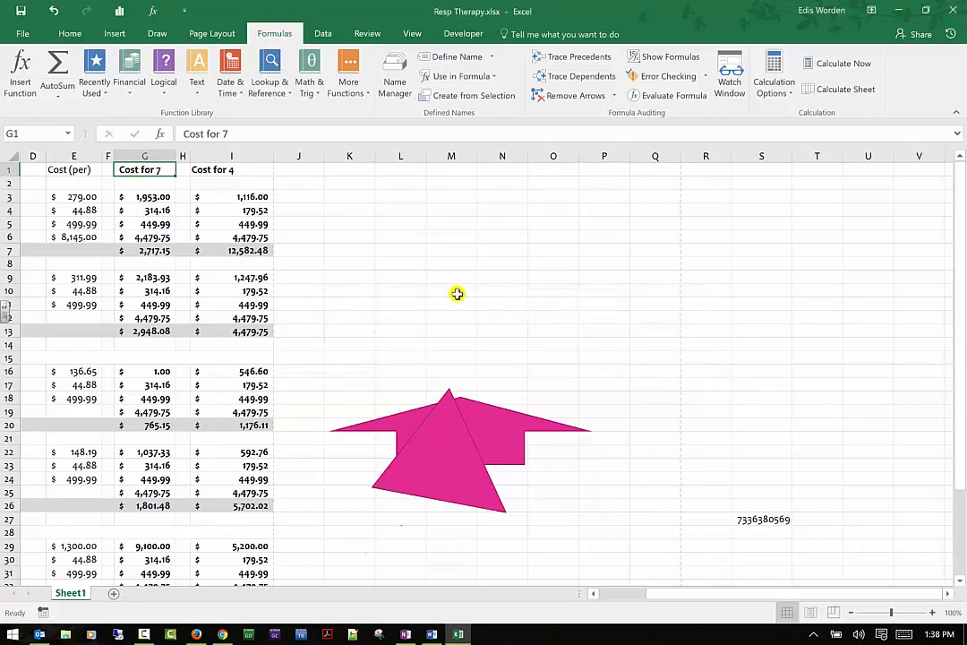
Try to create a name from the top row for the Product header in cell A1
left_click_drag(638, 593, 602, 593)
left_click(79, 171)
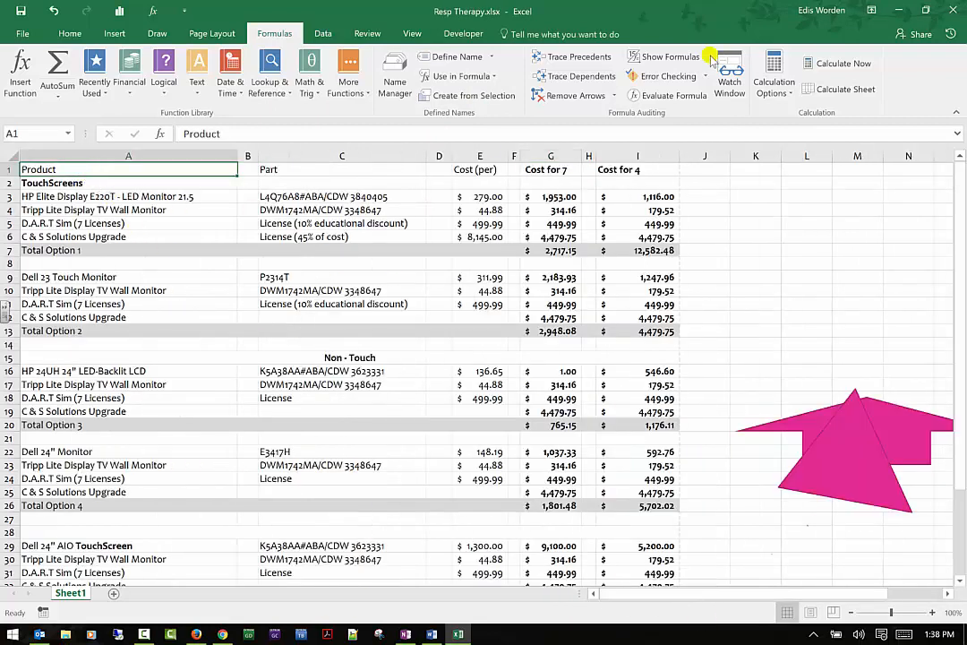
left_click(508, 96)
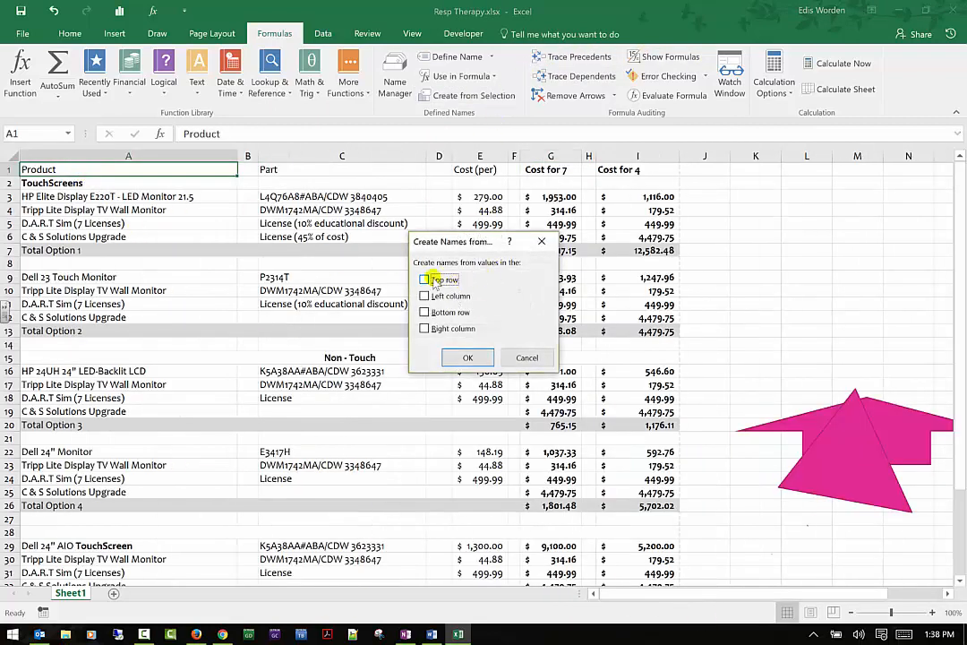
left_click(468, 358)
Try to create a name from the top row for the empty cell E2 below the Cost (per) header
left_click(468, 184)
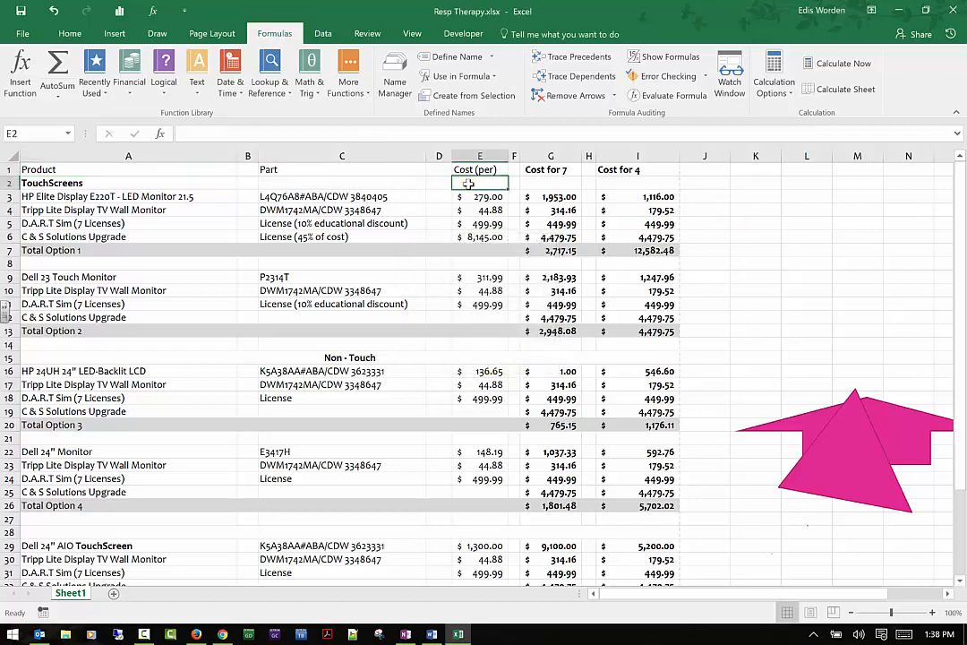
left_click(474, 95)
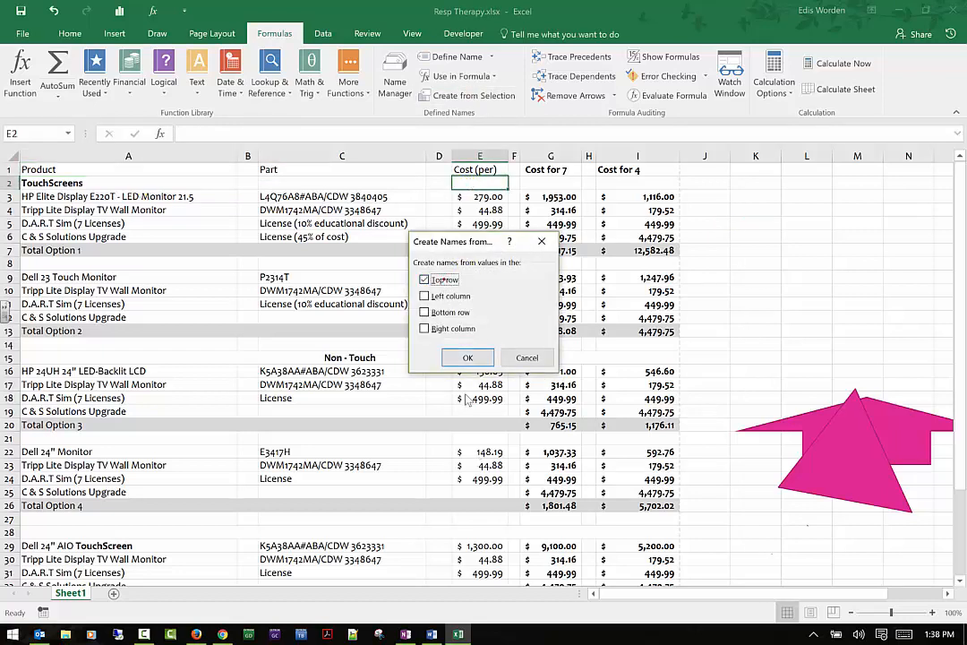
left_click(466, 356)
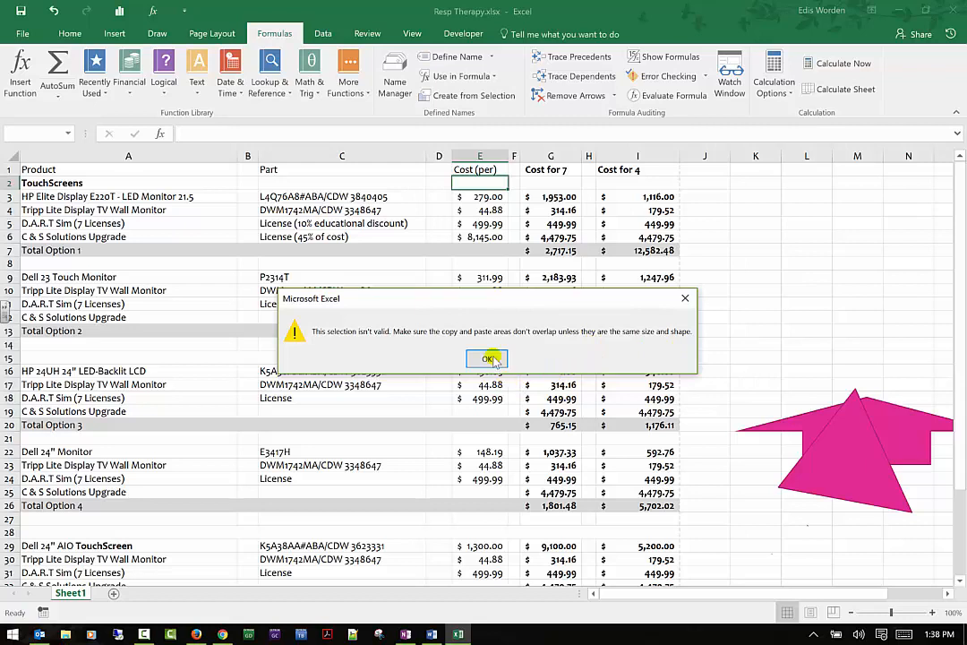
left_click(489, 358)
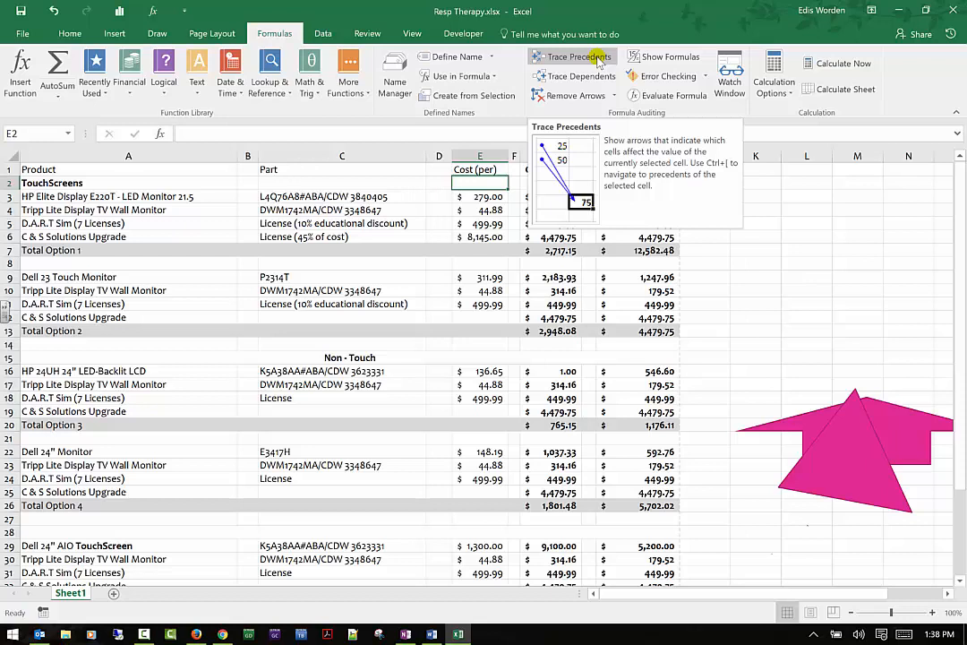
Trace the precedents of the Total Option 1 cell I7 and check the same cell for dependents
left_click(637, 250)
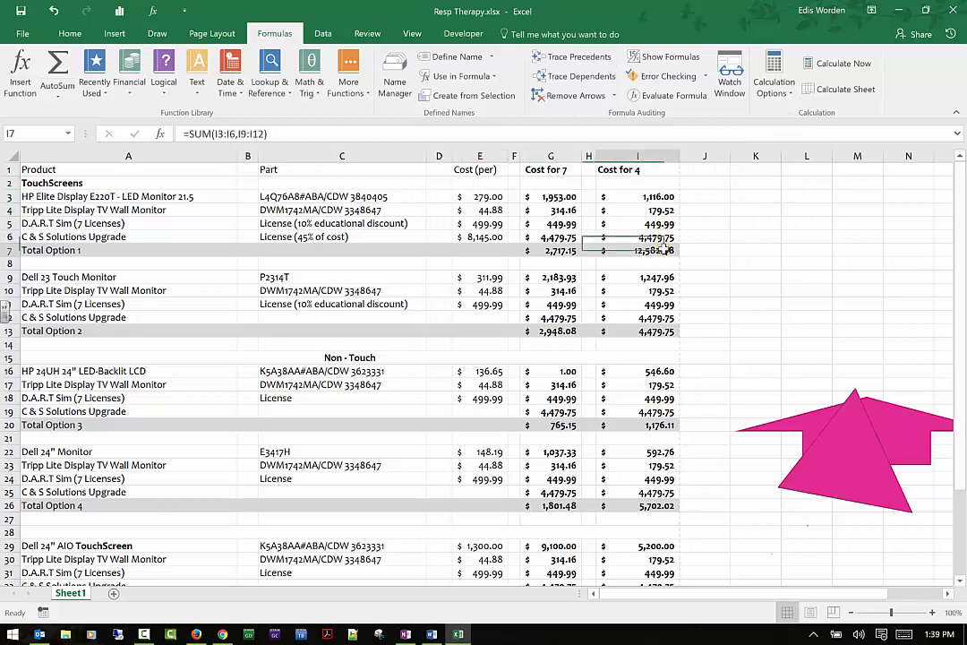
left_click(573, 58)
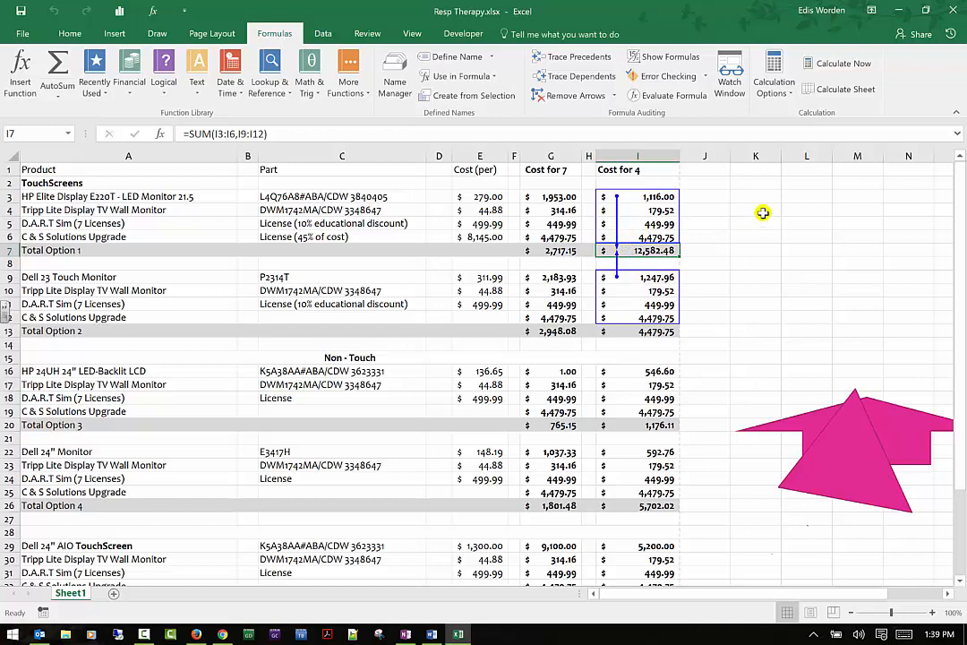
left_click(582, 77)
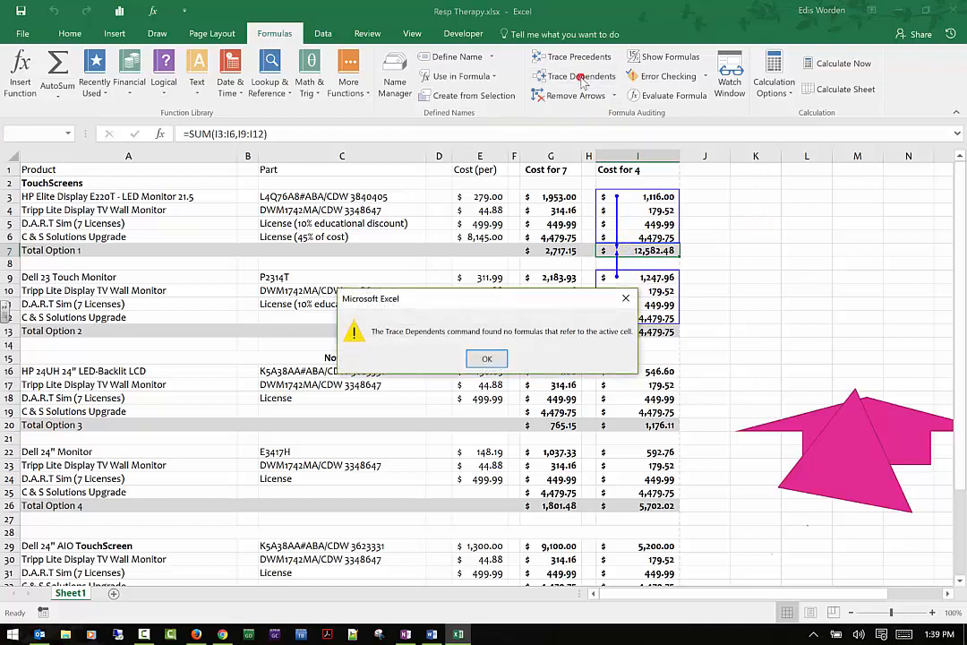
left_click(493, 359)
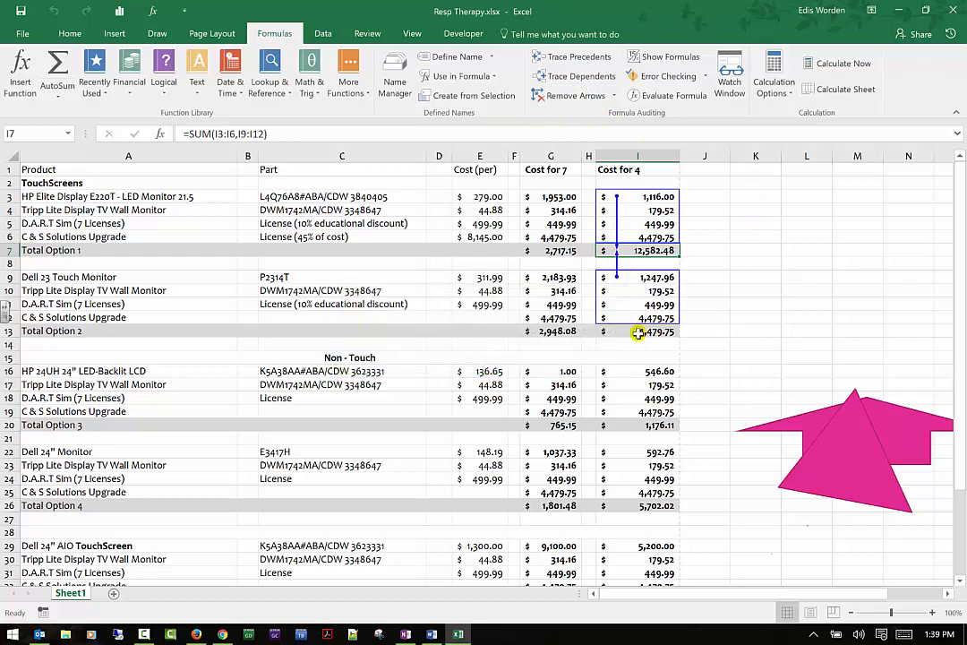
Check total cells I13 and I7 for dependents, and remove all tracing arrows from the sheet
left_click(637, 334)
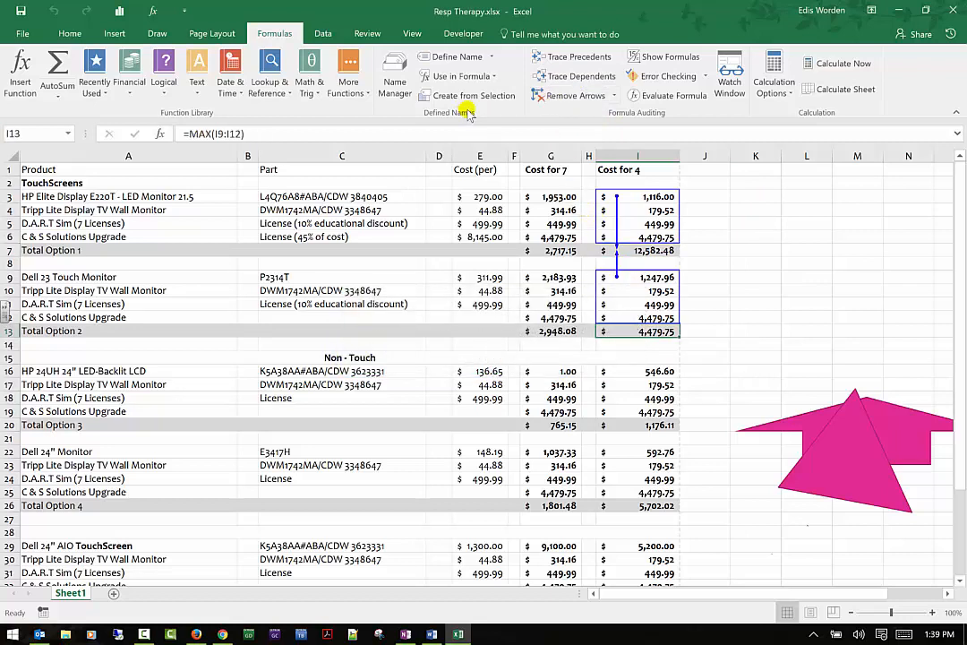
left_click(578, 76)
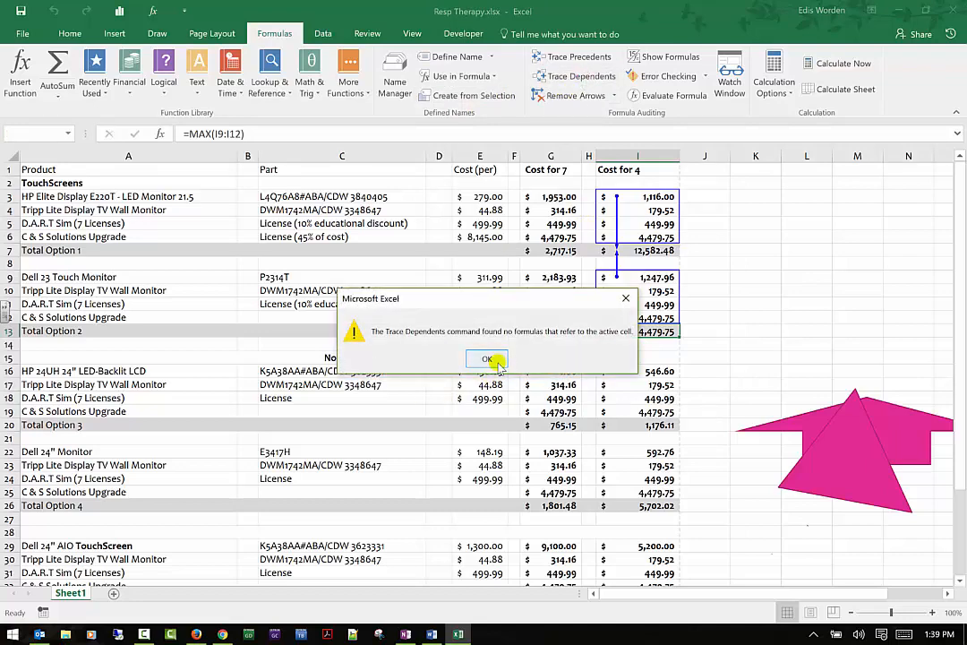
left_click(488, 359)
left_click(641, 252)
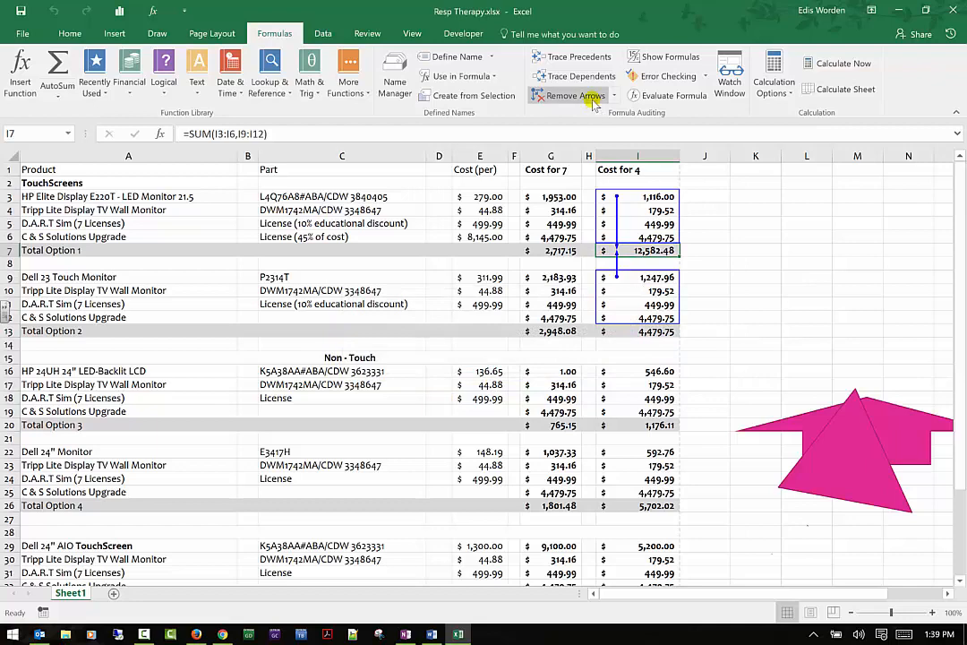
left_click(575, 76)
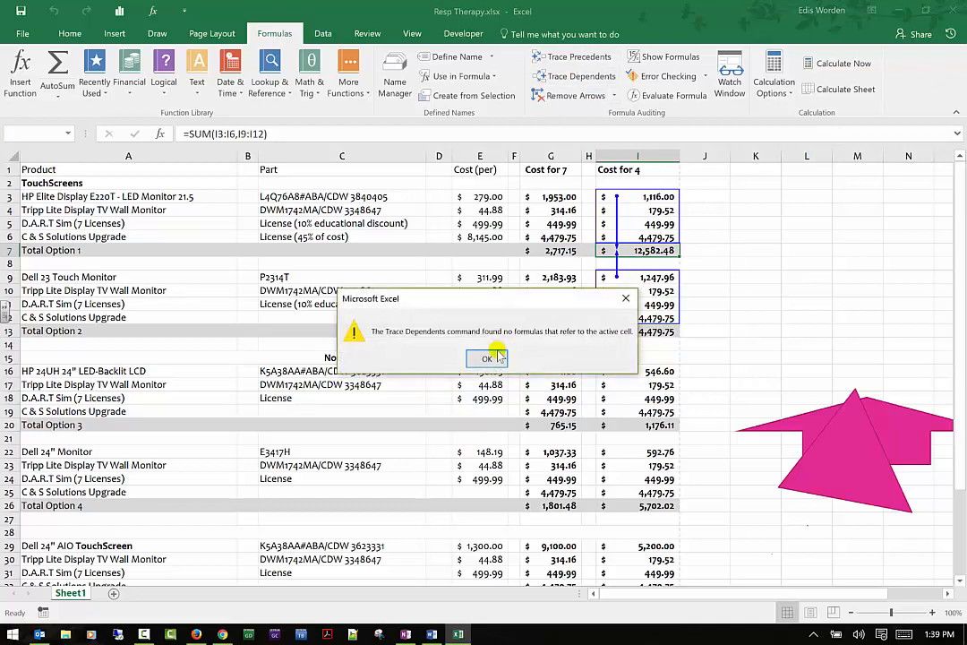
left_click(488, 358)
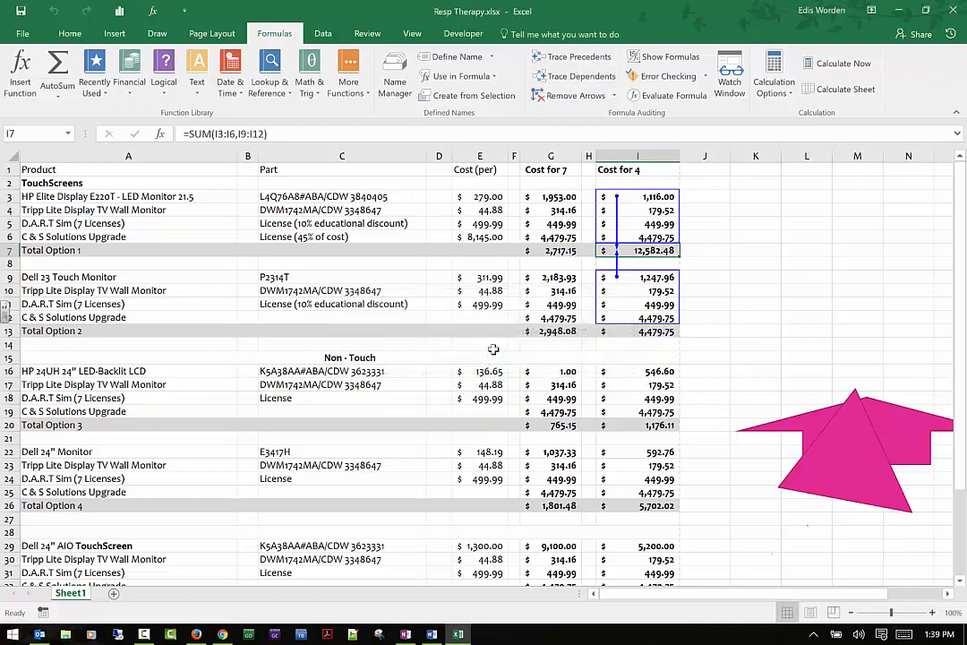
left_click(568, 98)
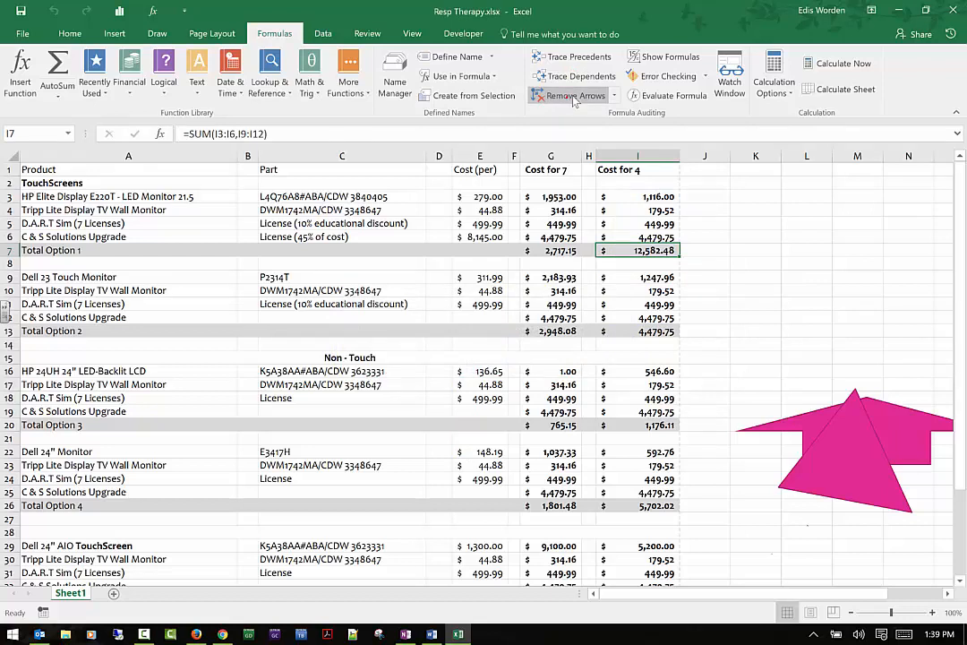
Show the formulas in all cells, examine those in the cost columns, and return to showing values
left_click(668, 57)
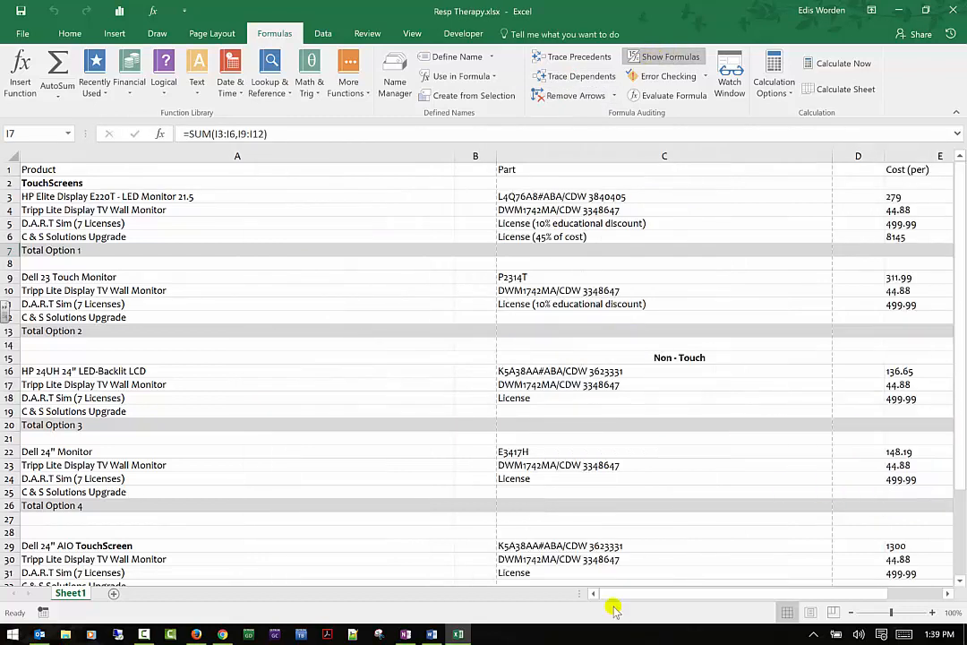
left_click_drag(616, 594, 663, 579)
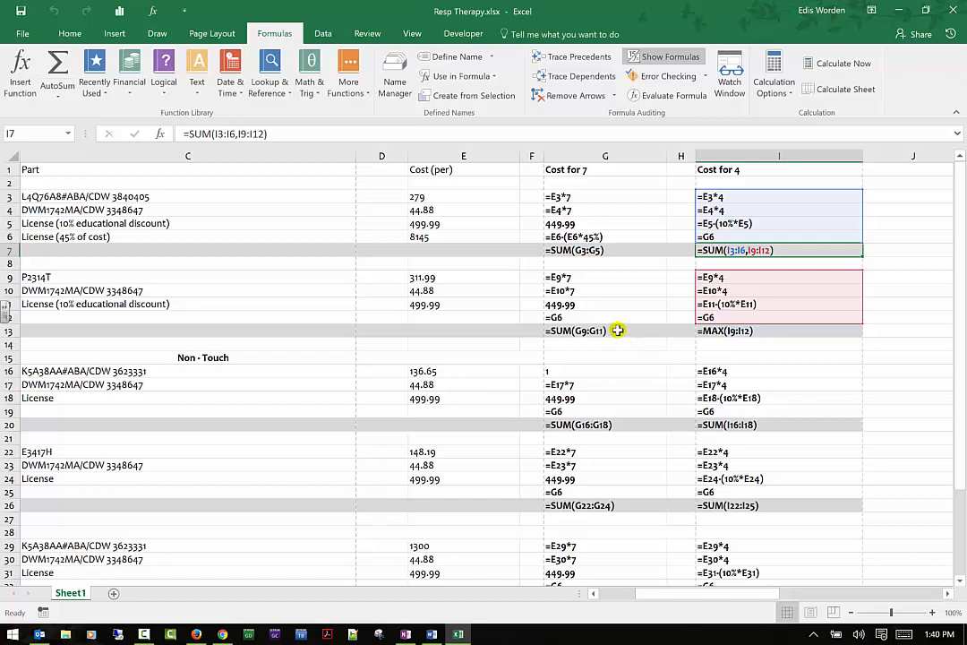
left_click(670, 58)
Run error checking on the sheet and view the other error checking options
left_click(662, 76)
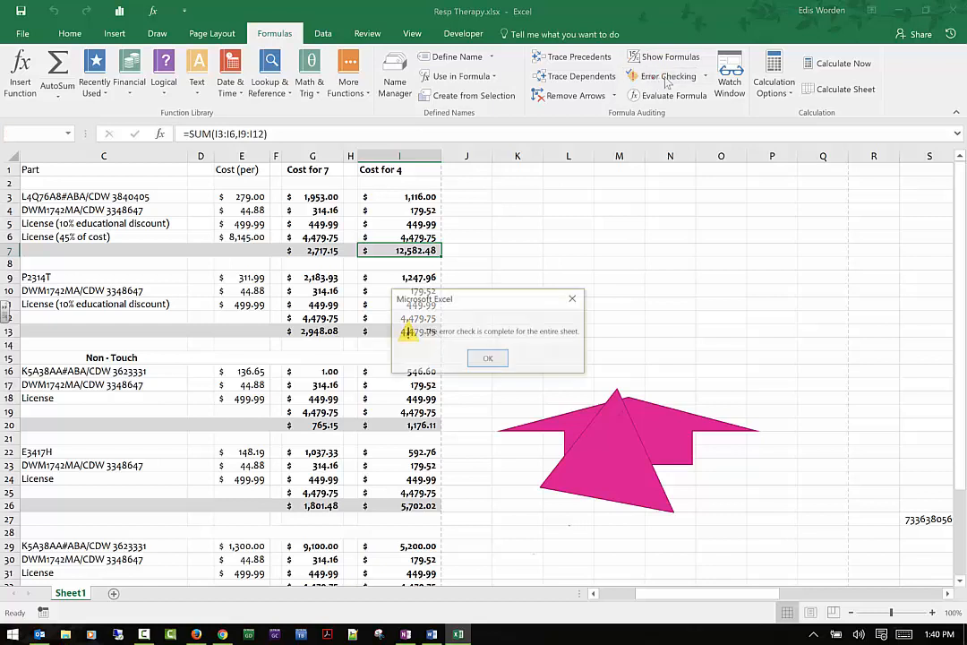
left_click(488, 360)
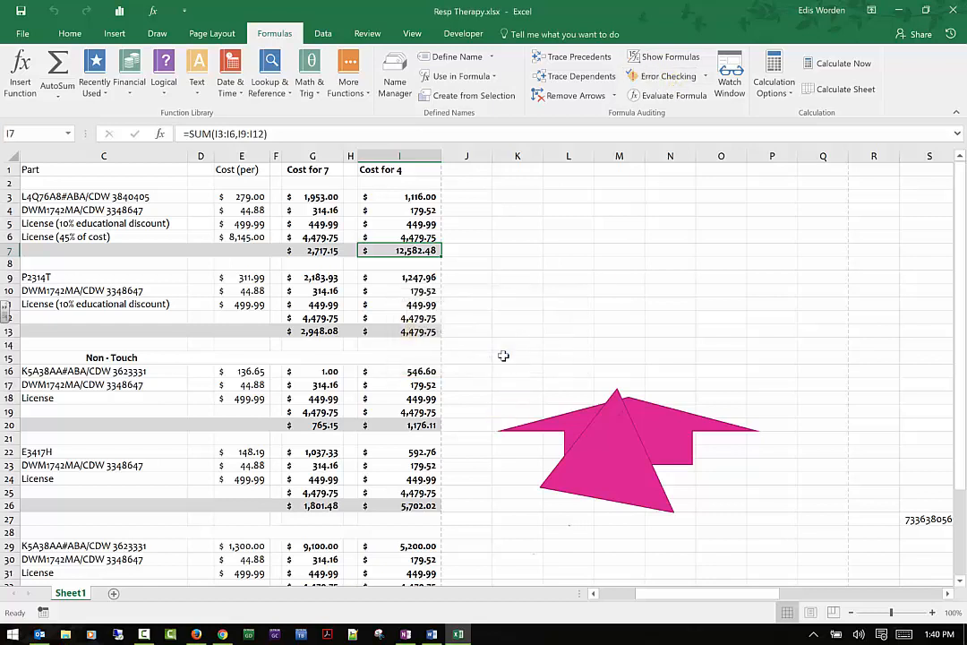
left_click(707, 77)
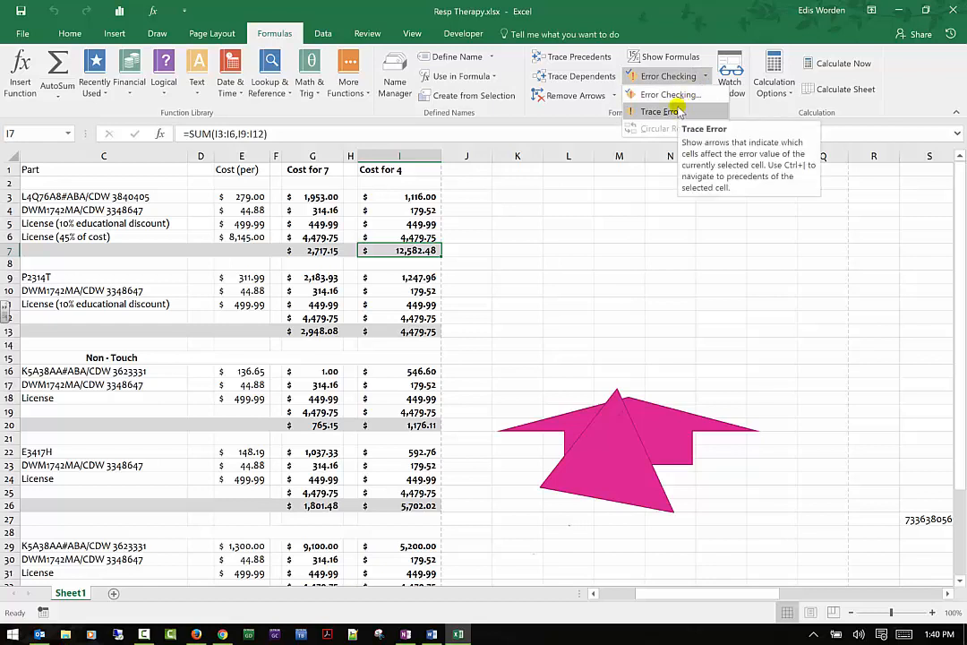
Change the formula in cell I26 to =SUM(I22:I26) and dismiss the circular reference warning
left_click(382, 506)
left_click(384, 506)
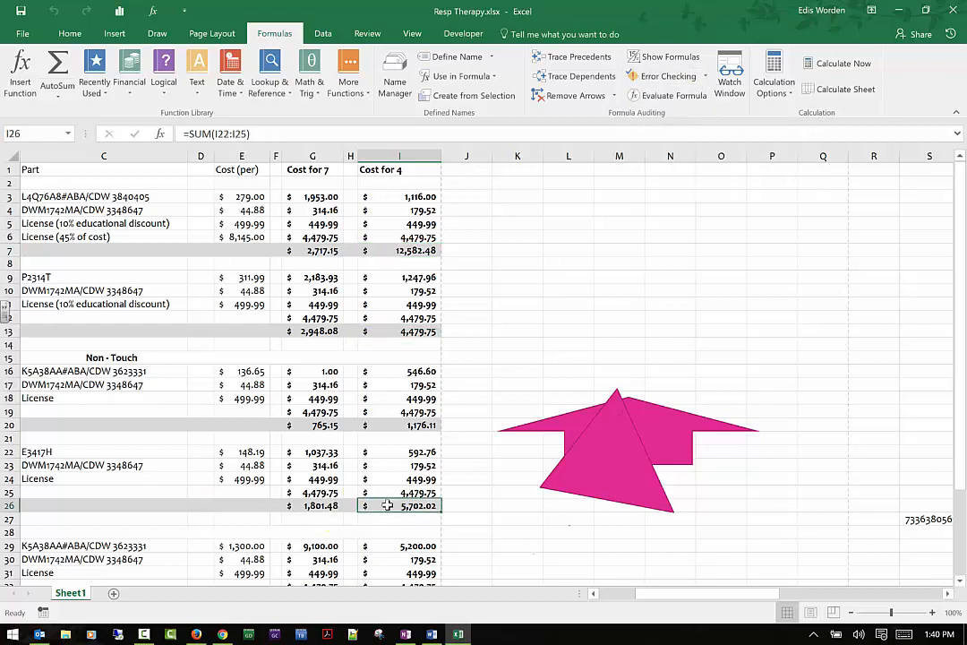
left_click(231, 134)
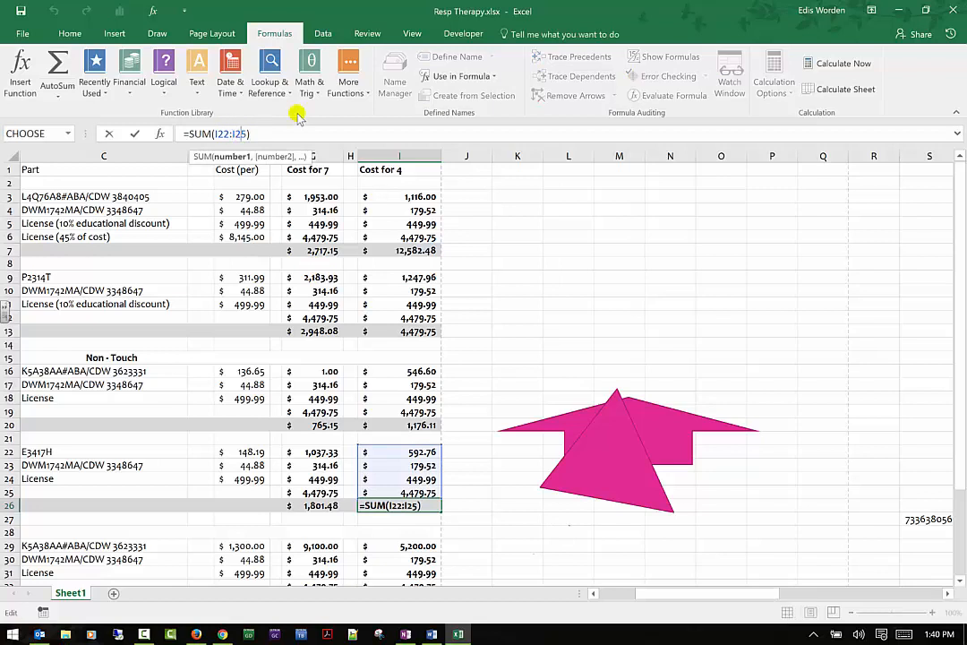
key("BackSpace")
type("6")
left_click(566, 289)
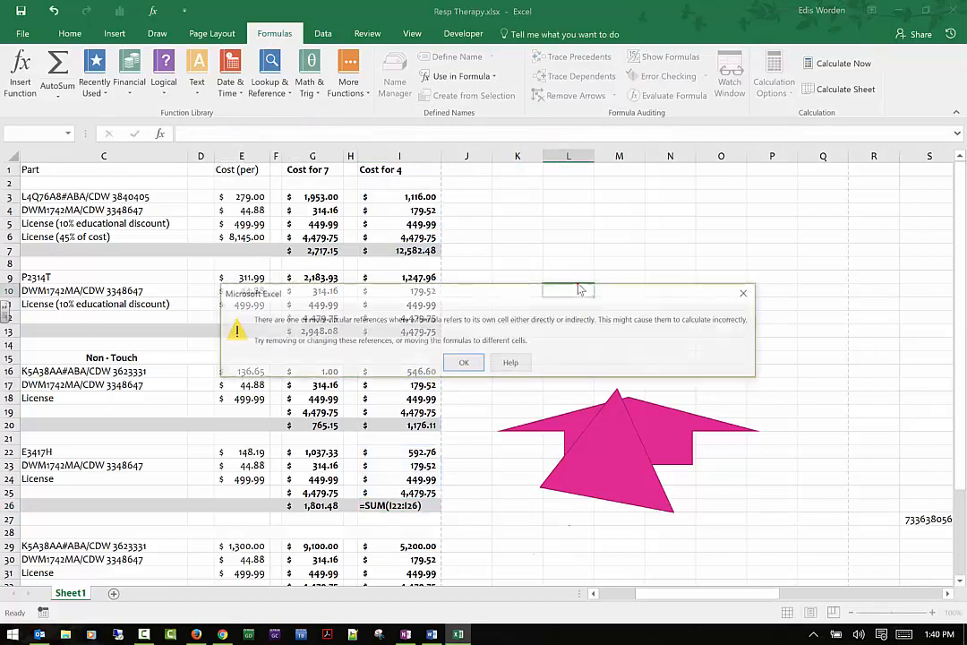
left_click(460, 361)
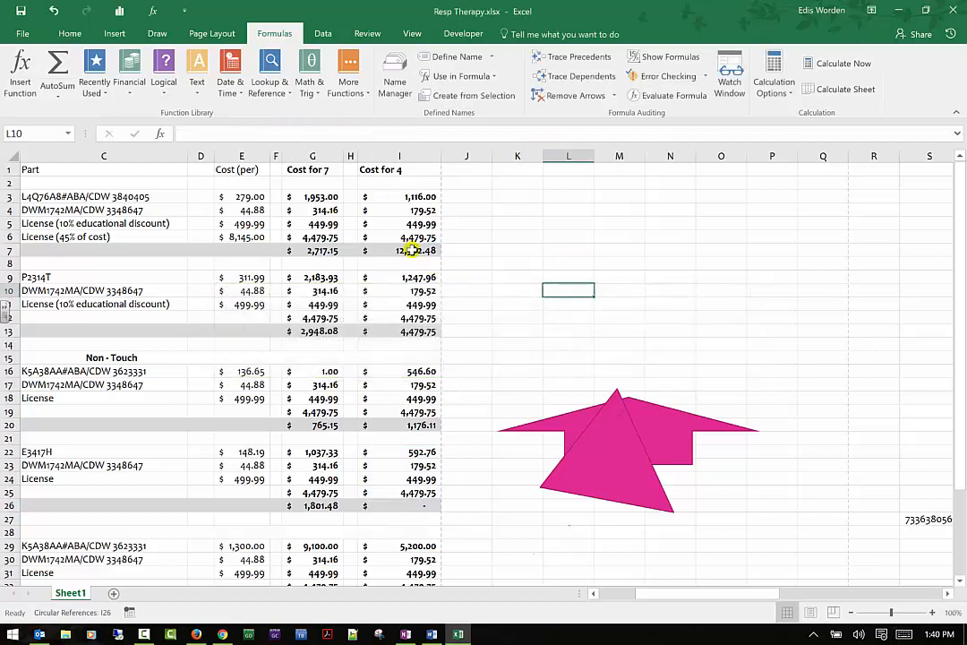
Compare the formulas in the Cost for 4 total cells I13 and I20
left_click(396, 332)
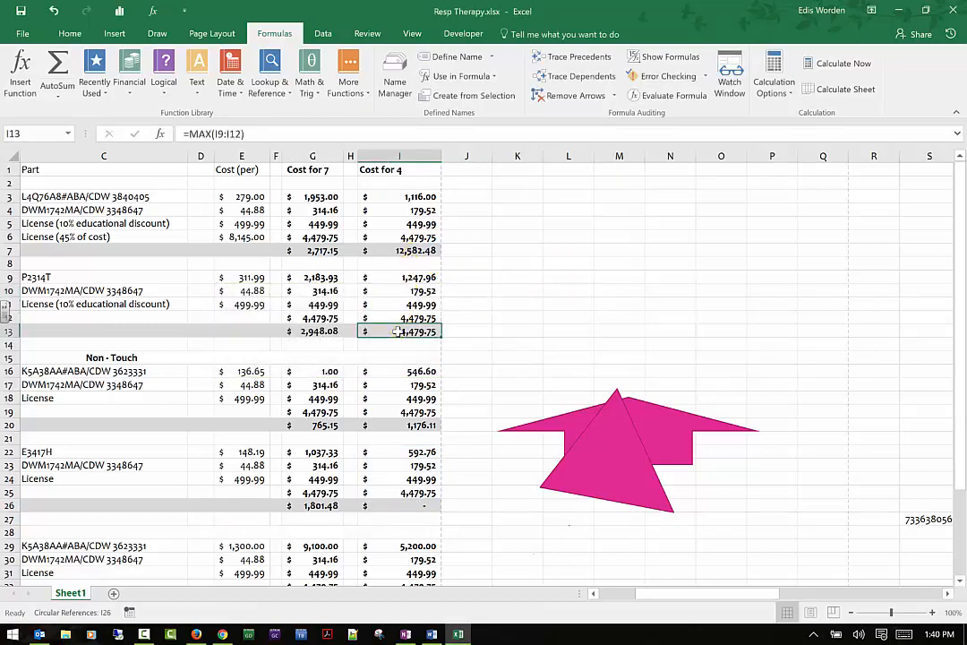
left_click(392, 426)
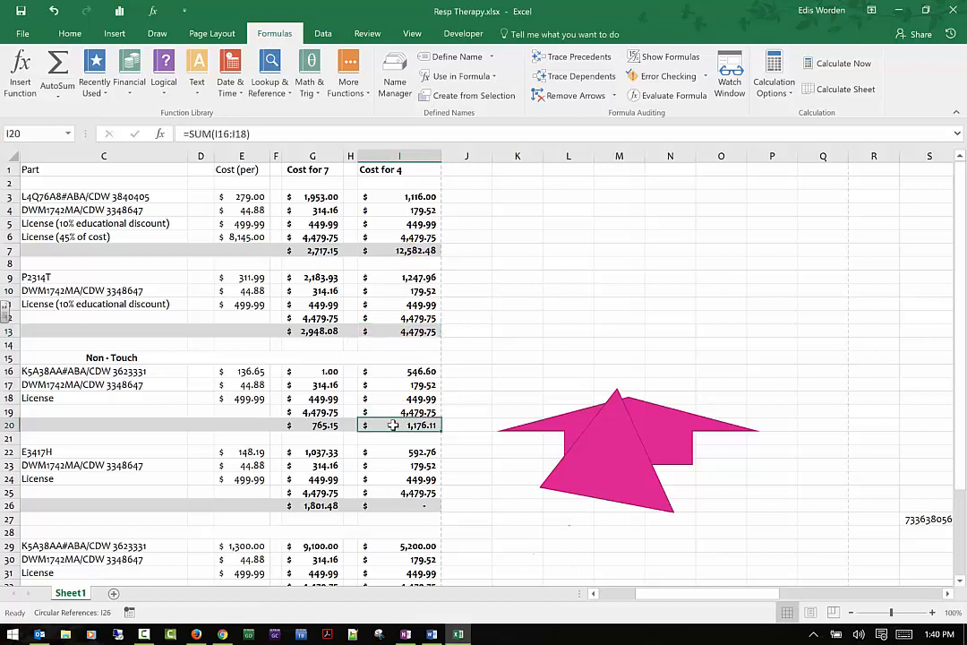
left_click(404, 332)
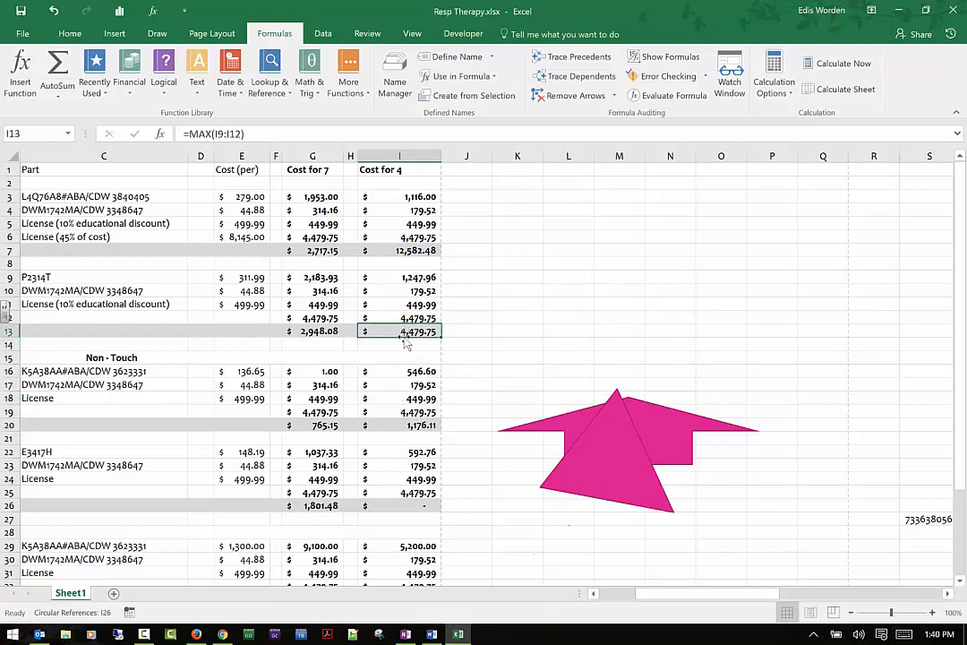
Run error checking from cell I26 and view the sheet's list of circular references
left_click(409, 507)
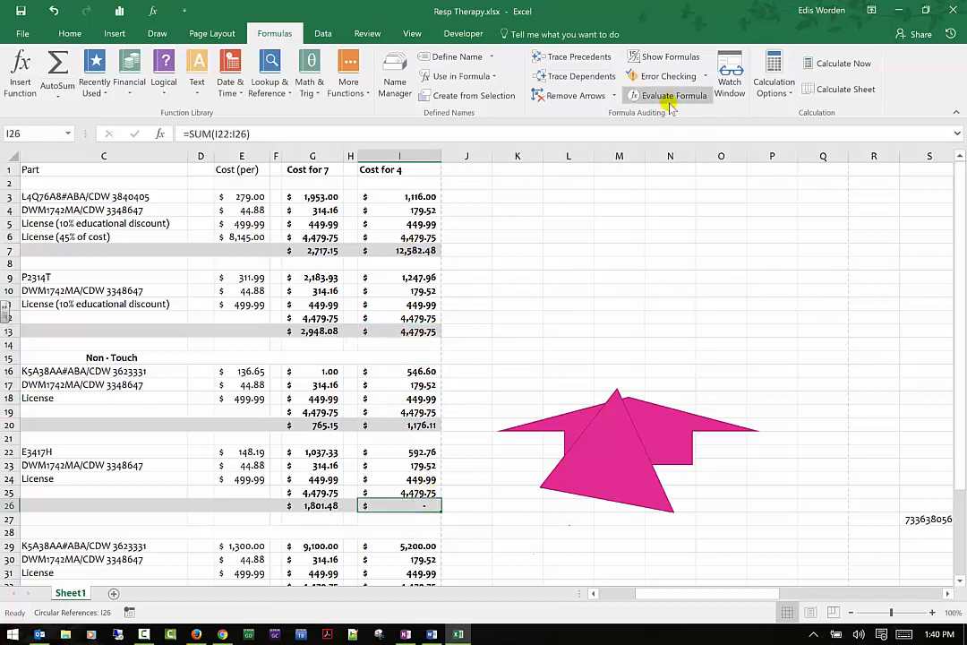
left_click(705, 77)
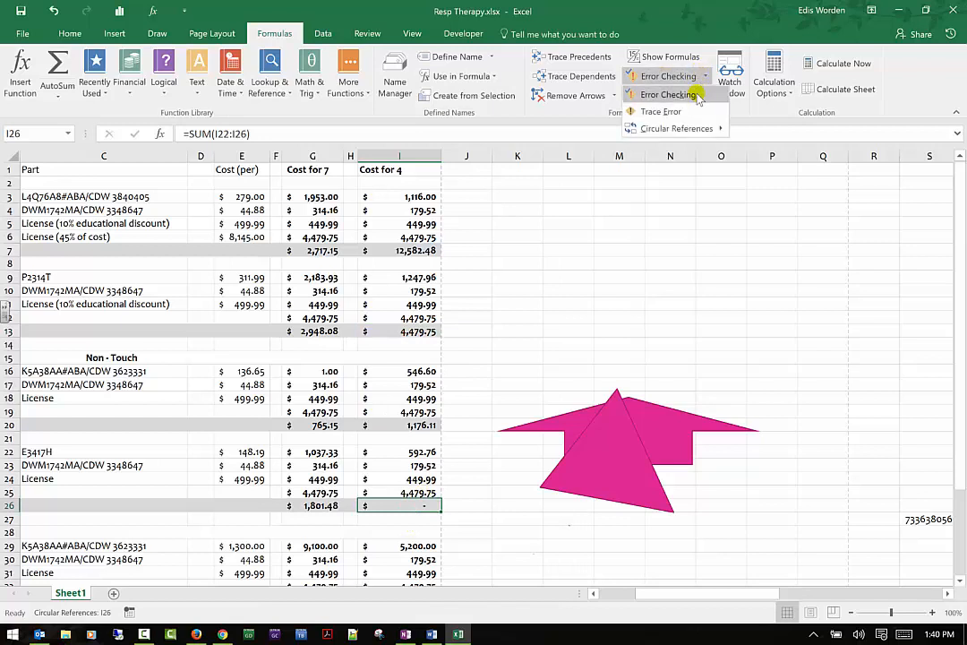
left_click(695, 96)
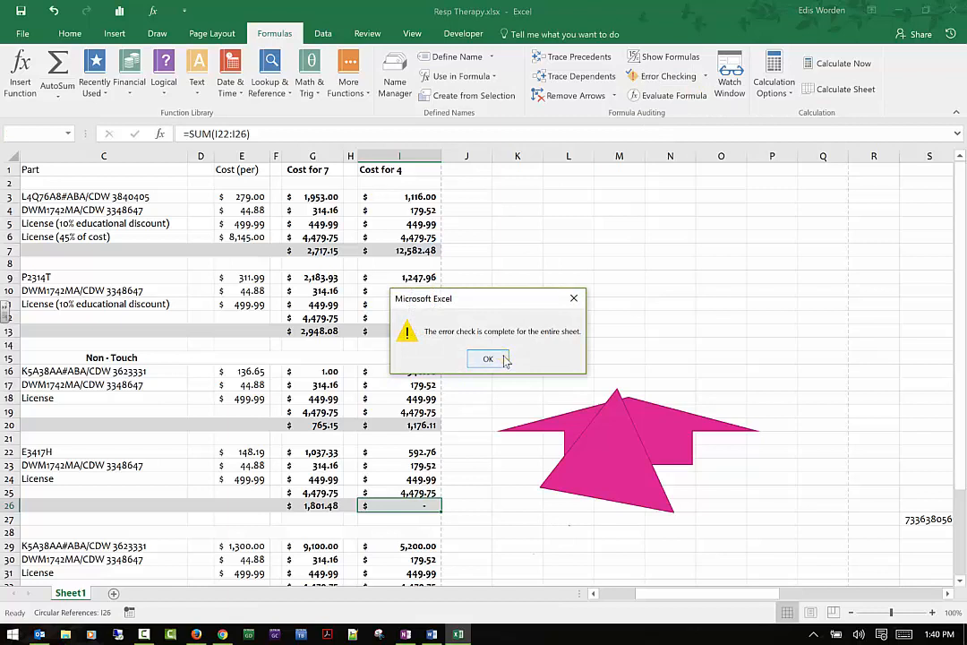
left_click(504, 359)
left_click(705, 76)
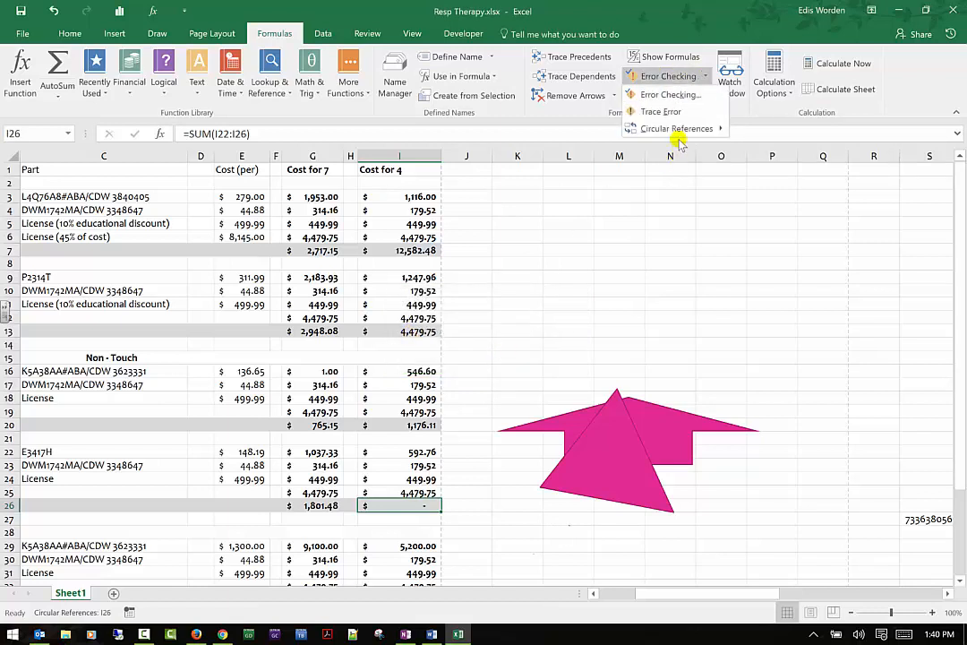
mouse_move(680, 141)
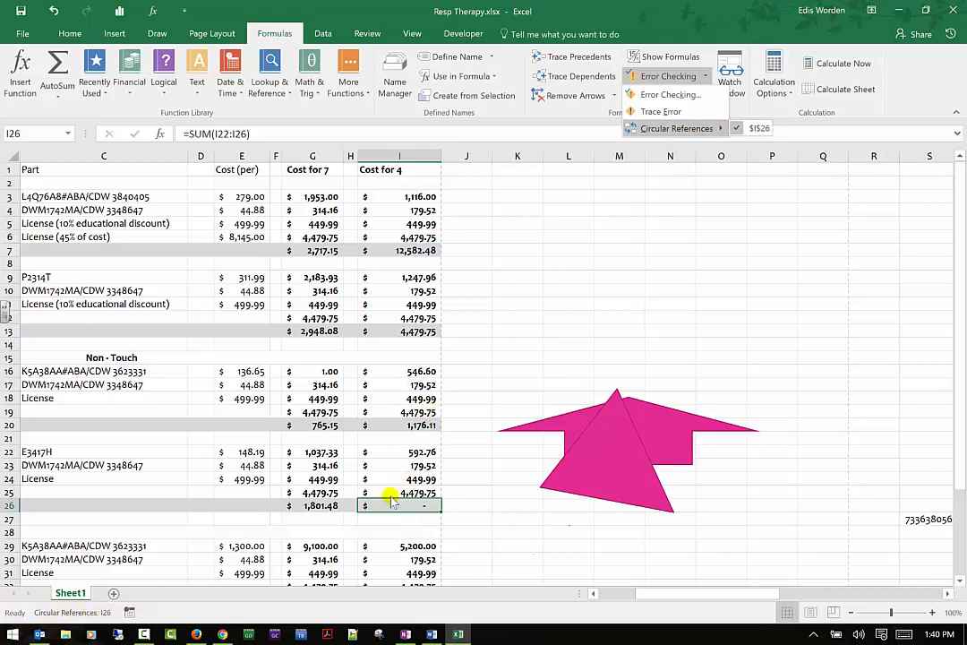
key("Escape")
Correct the formula in cell I26 to =SUM(I22:I25)
left_click(241, 133)
left_click(242, 134)
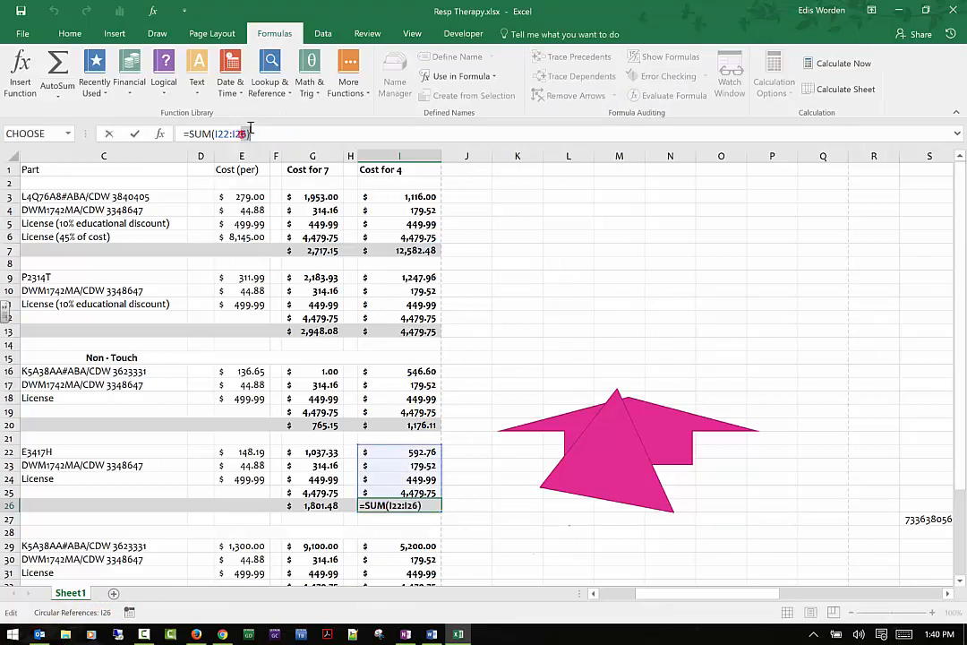
type("5")
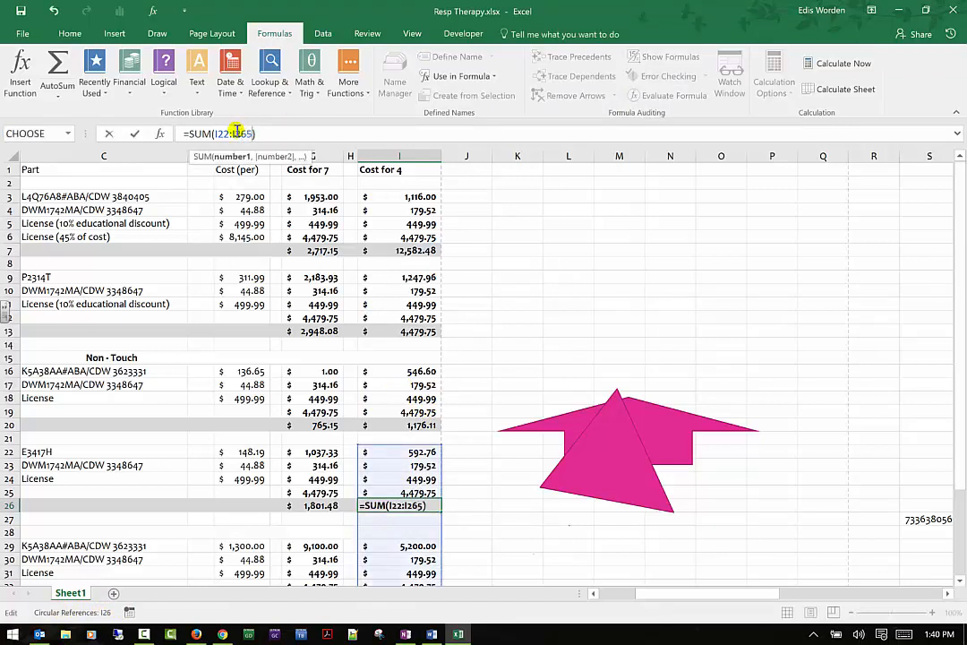
key("Left")
key("BackSpace")
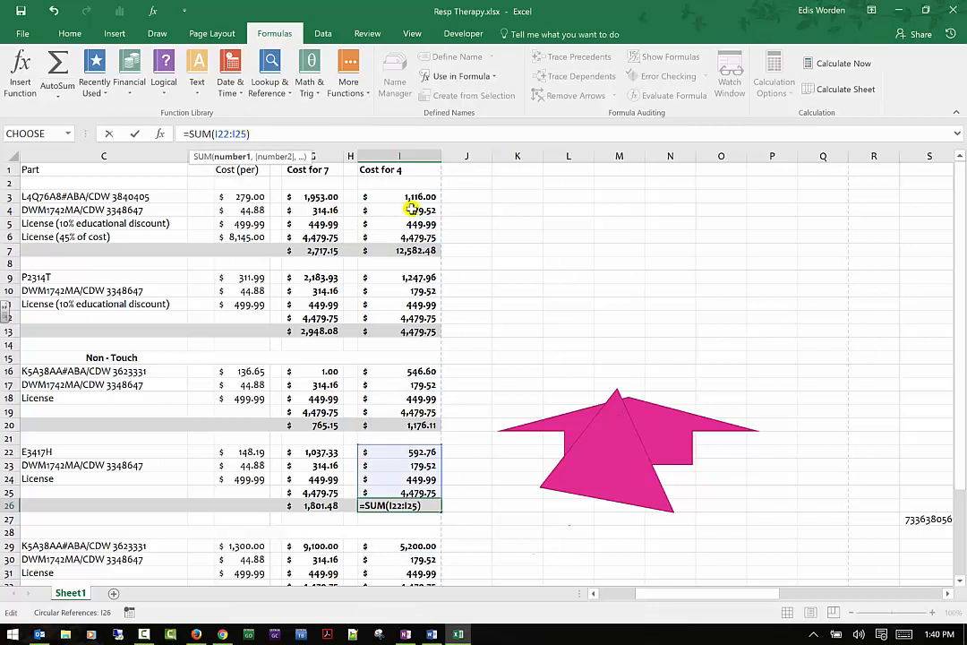
left_click(540, 200)
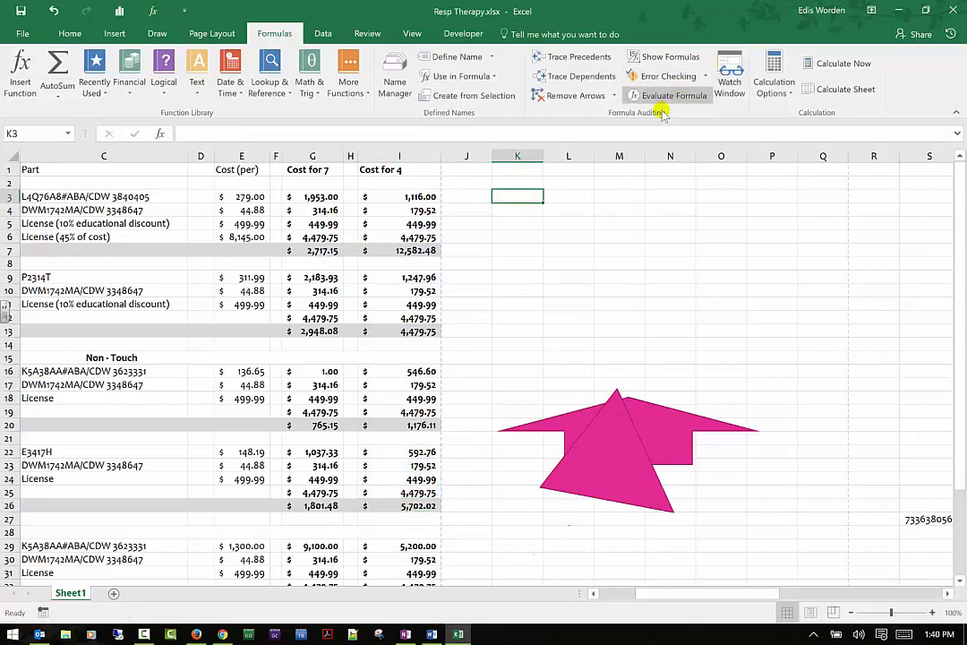
Evaluate the MAX formula in cell I13 with Evaluate Formula and close the evaluation
left_click(407, 331)
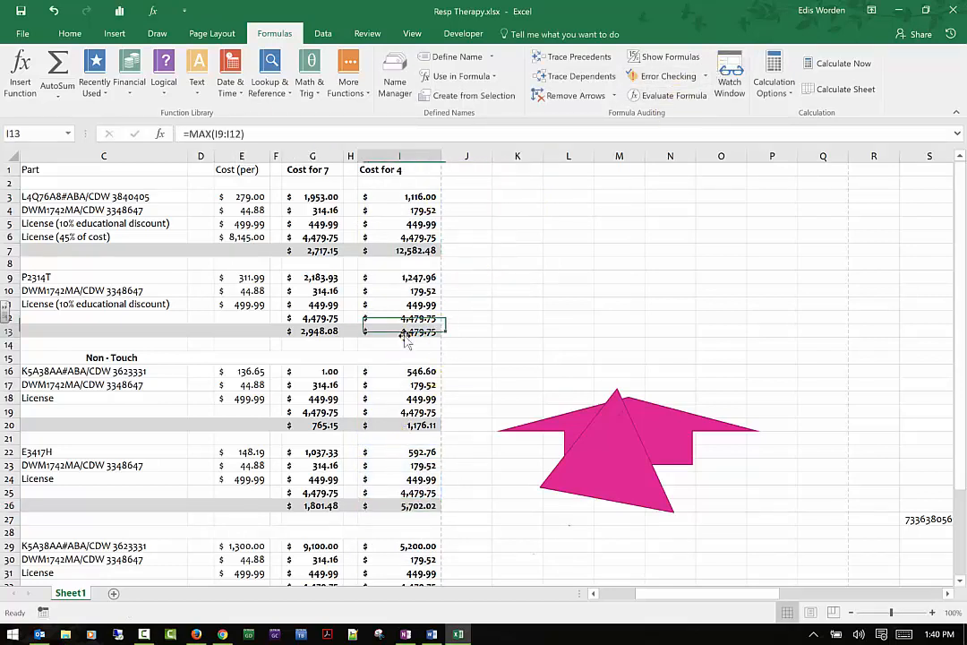
left_click(671, 94)
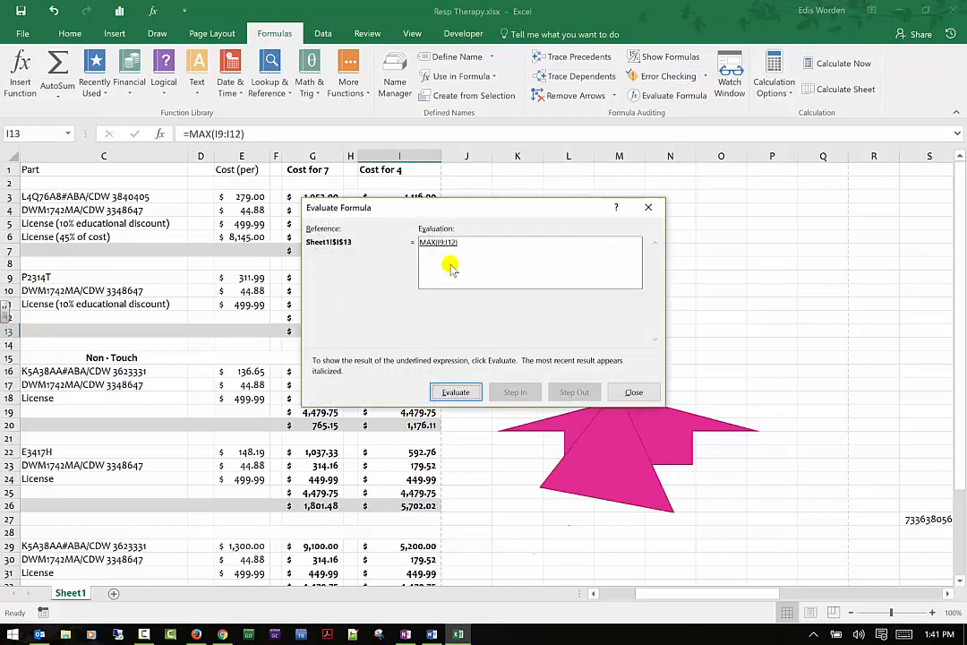
left_click(457, 392)
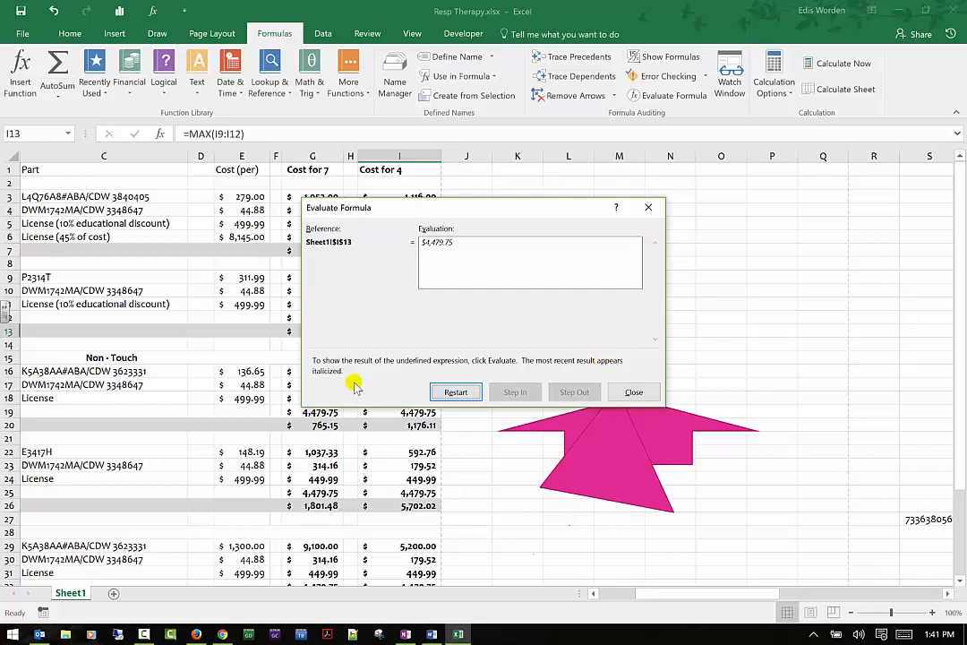
left_click(648, 207)
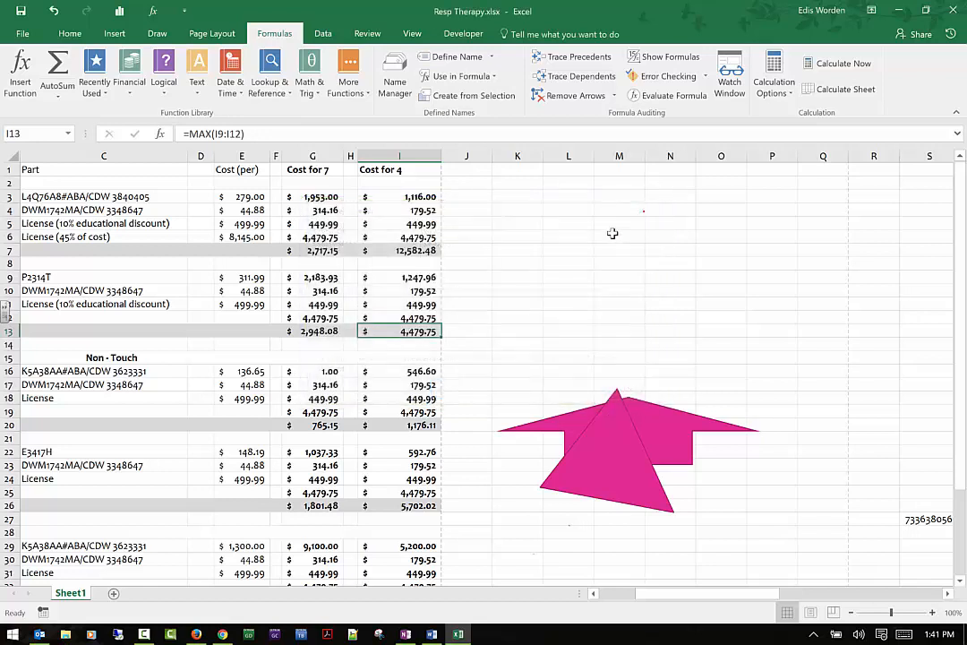
Open the Watch Window, place it beside the cost columns and add a watch on cell I13
left_click(414, 319)
left_click(411, 334)
left_click(730, 76)
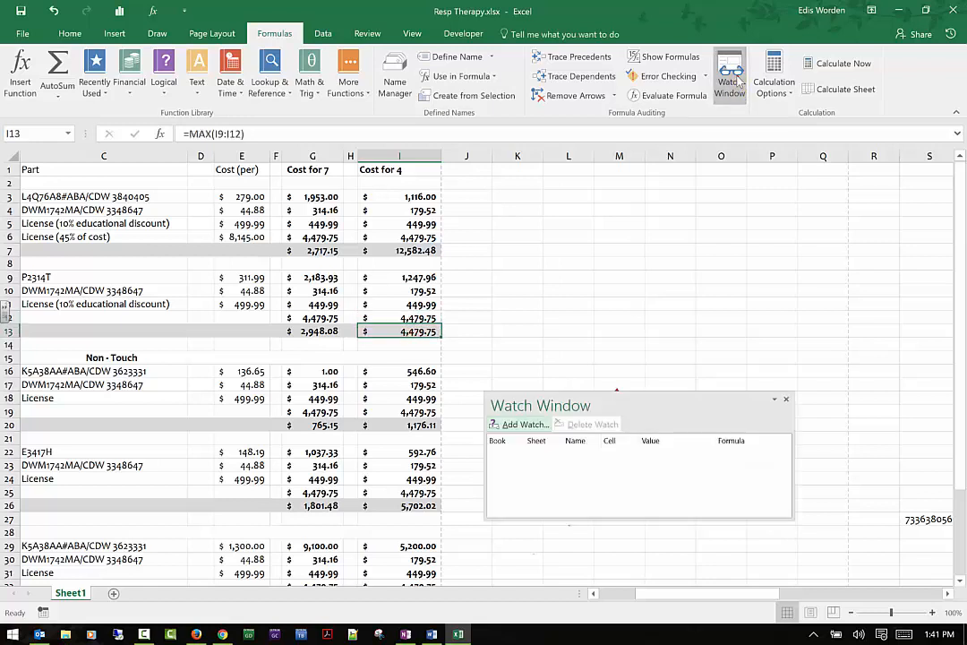
left_click_drag(669, 404, 667, 246)
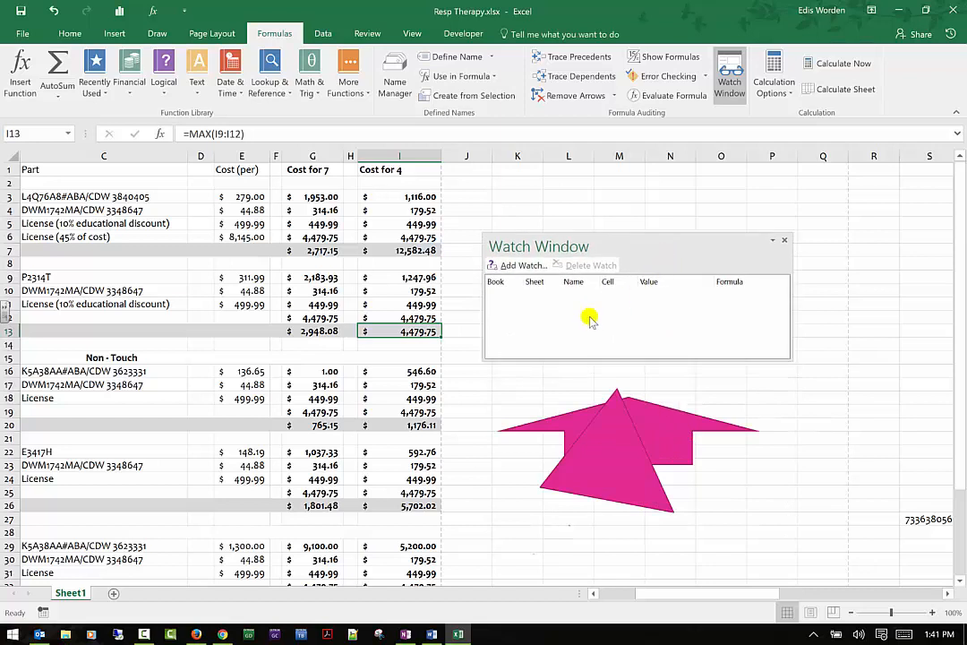
left_click(522, 265)
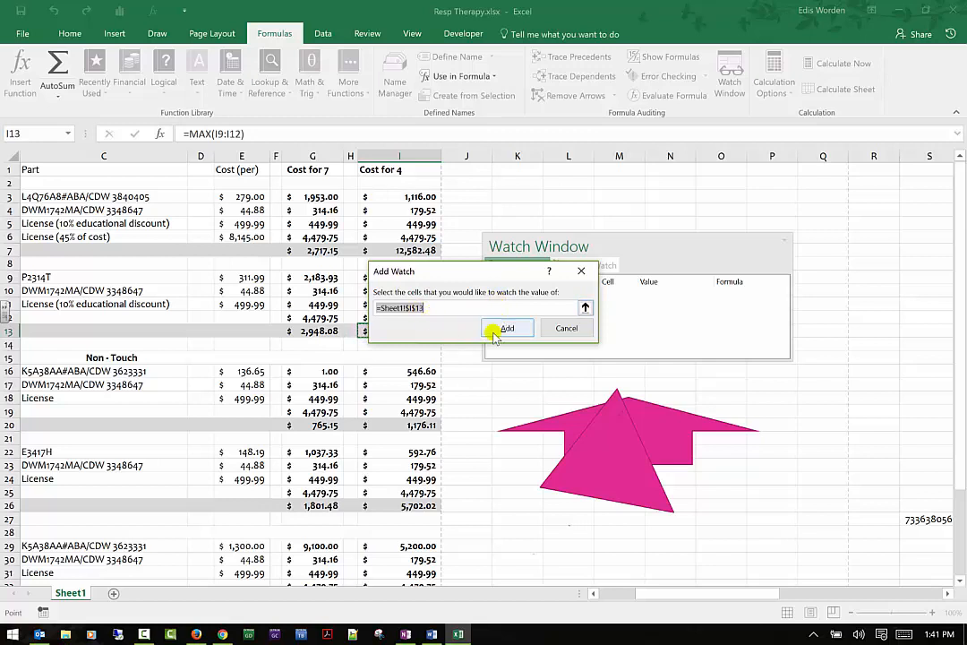
left_click(503, 329)
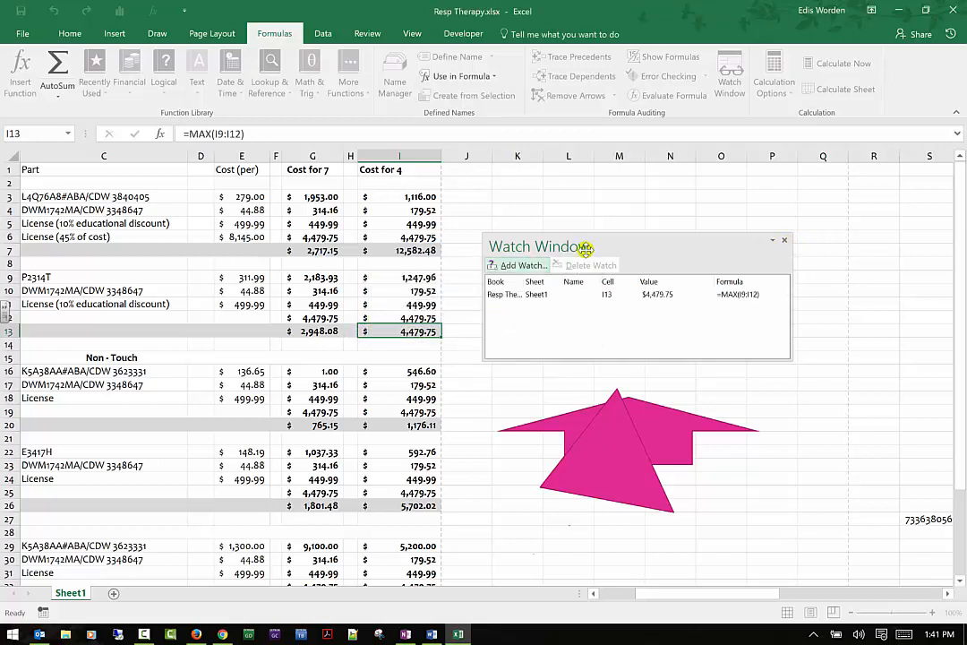
left_click(524, 266)
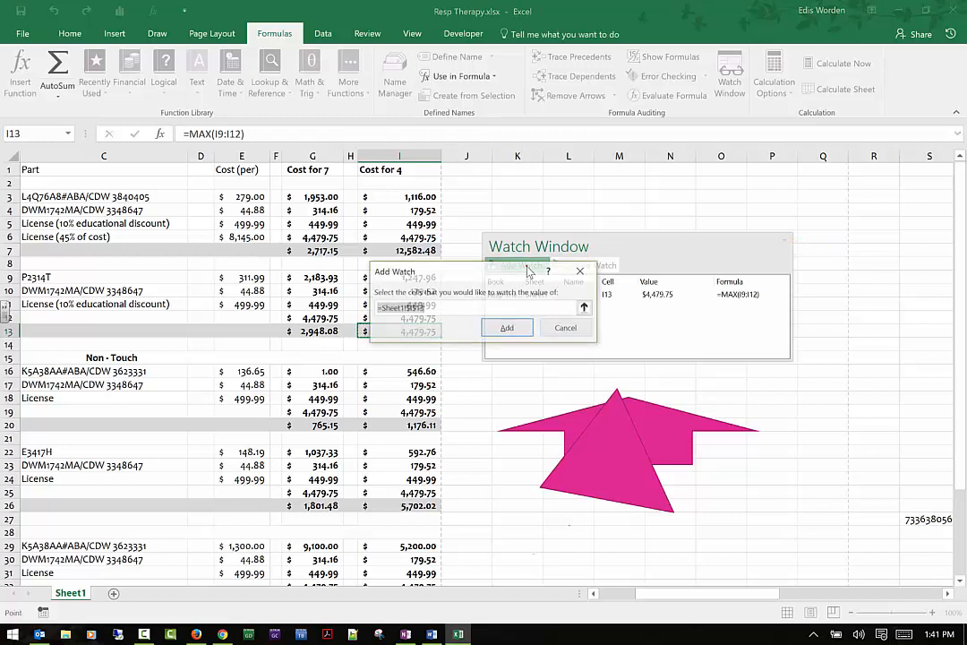
left_click(560, 328)
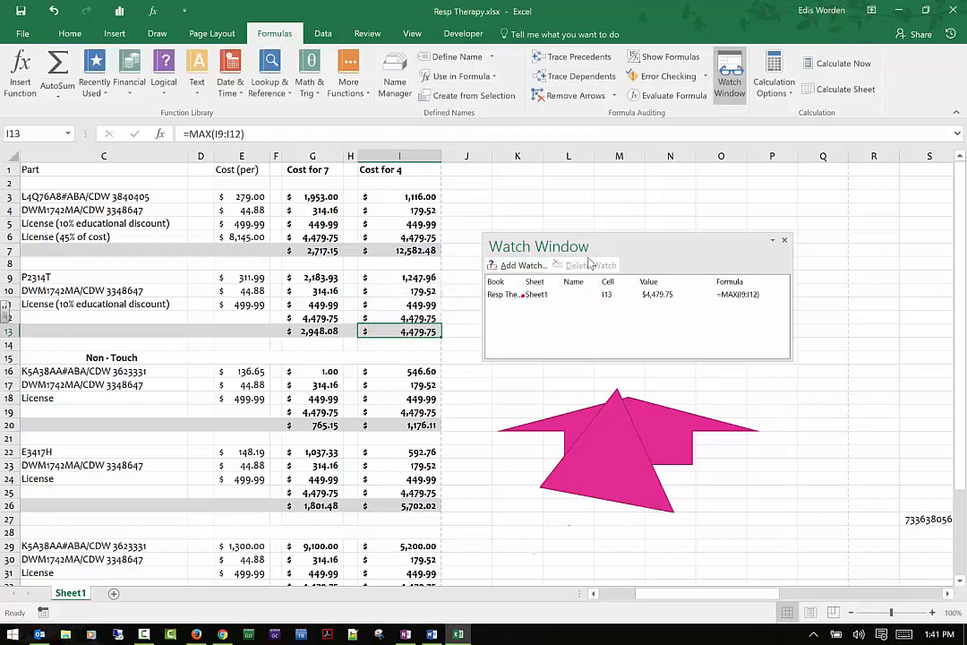
Replace the formula in watched cell I13 with the AutoSum formula =SUM(I9:I12)
left_click(419, 340)
left_click(418, 333)
left_click(57, 65)
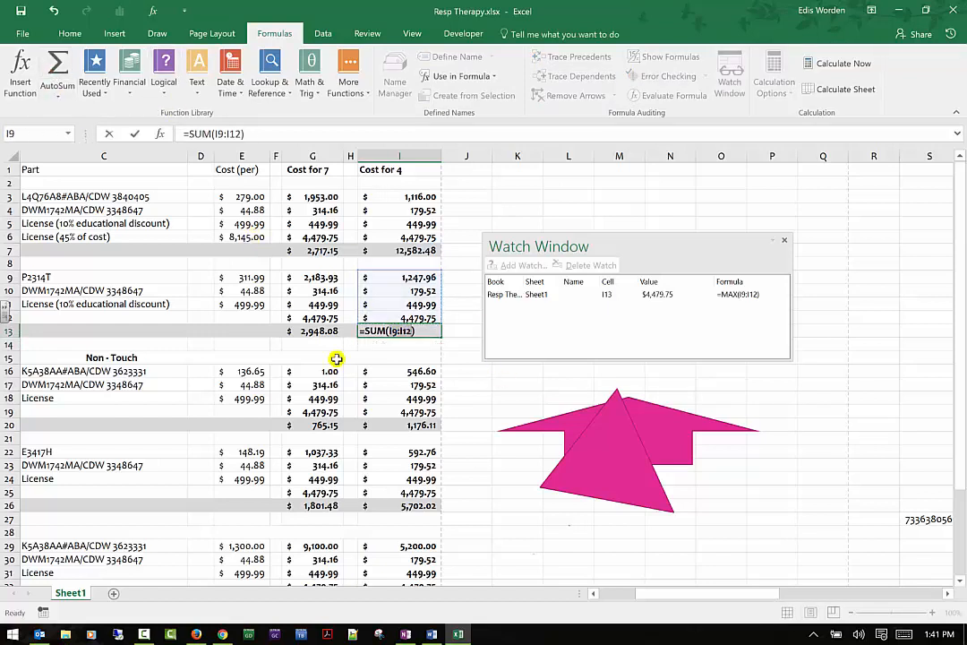
key("Return")
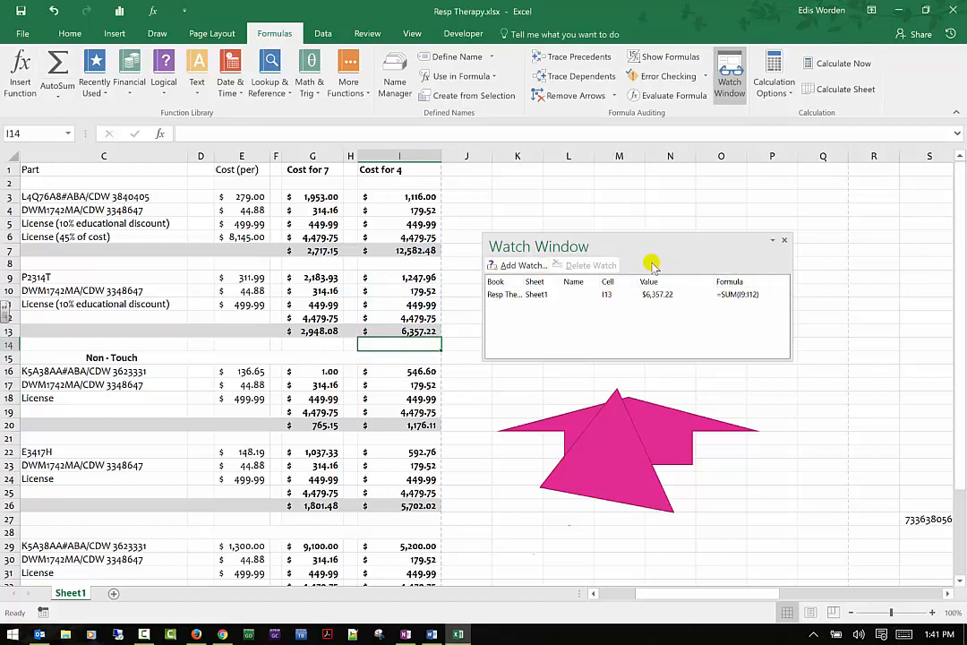
Check the formulas in the Cost for 4 total cells I13 and I7, and close the Watch Window
left_click(404, 330)
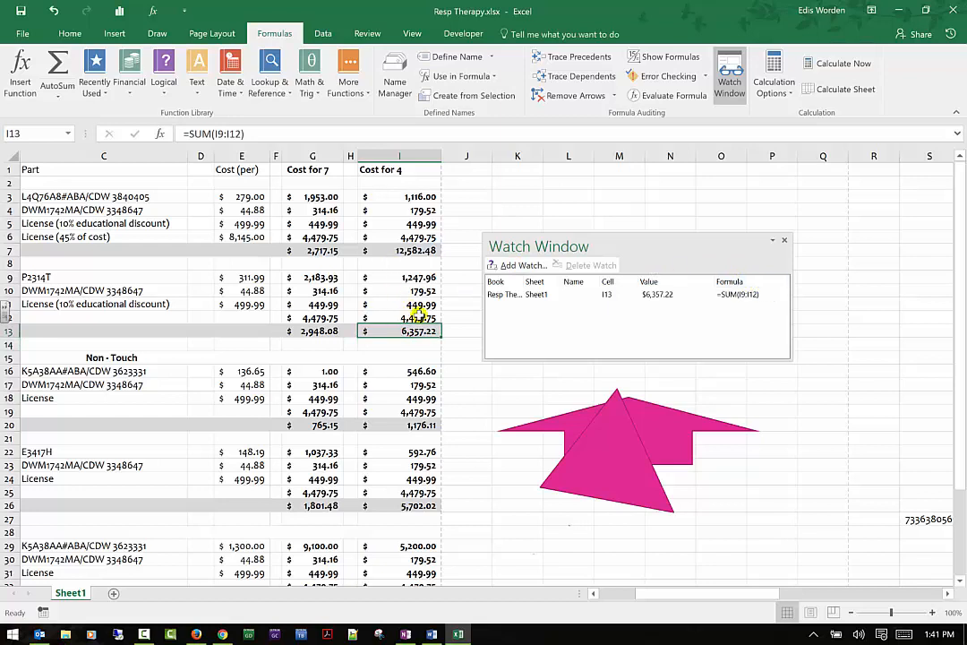
left_click(410, 251)
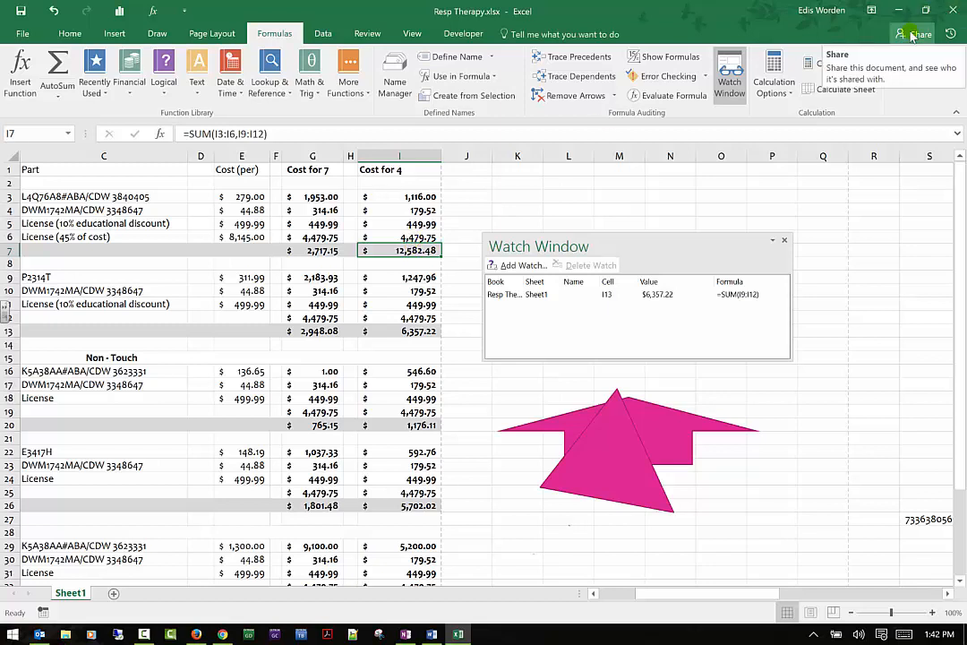
left_click(783, 240)
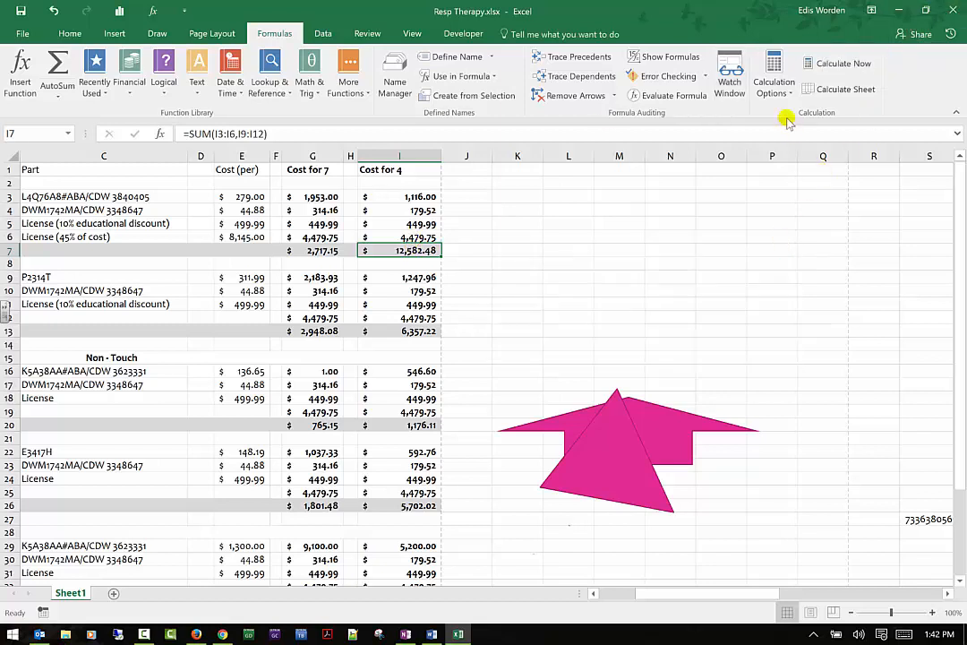
Review the available calculation modes and try recalculating the workbook and the active sheet
left_click(781, 85)
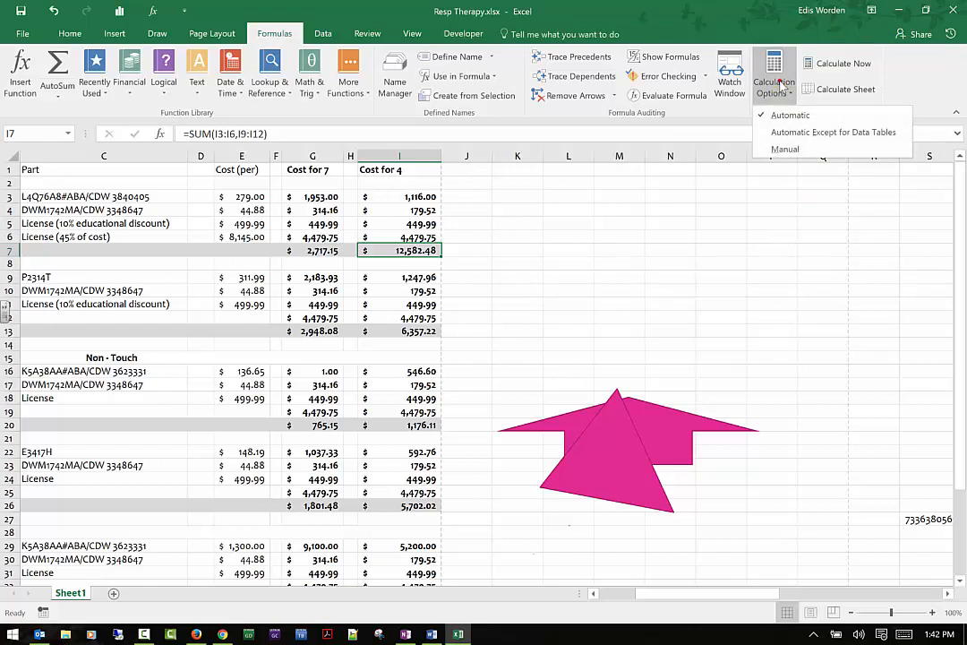
left_click(787, 149)
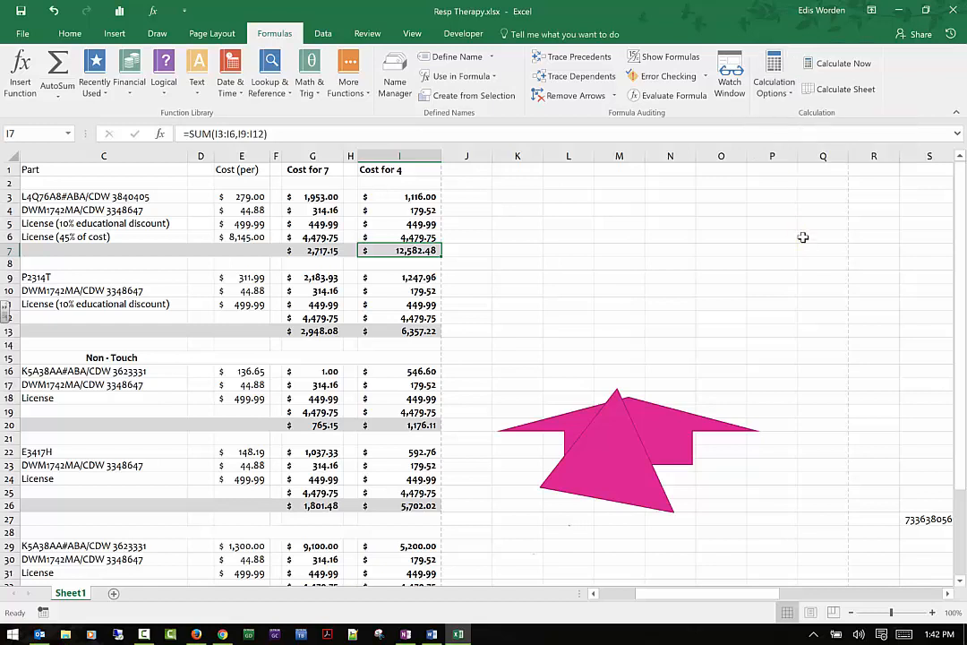
left_click(844, 64)
left_click(842, 90)
left_click(817, 302)
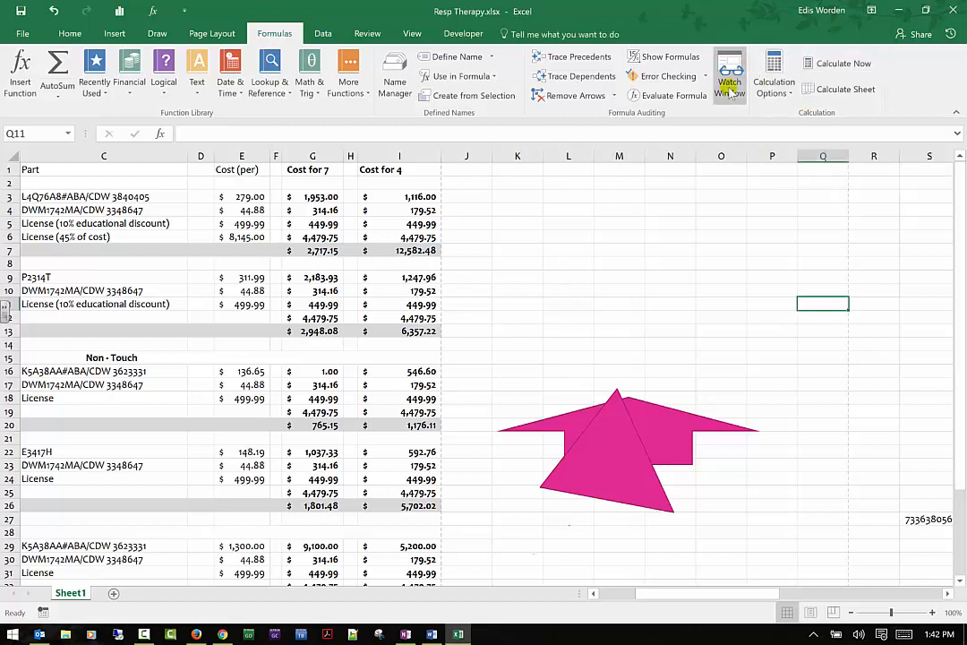
left_click(767, 81)
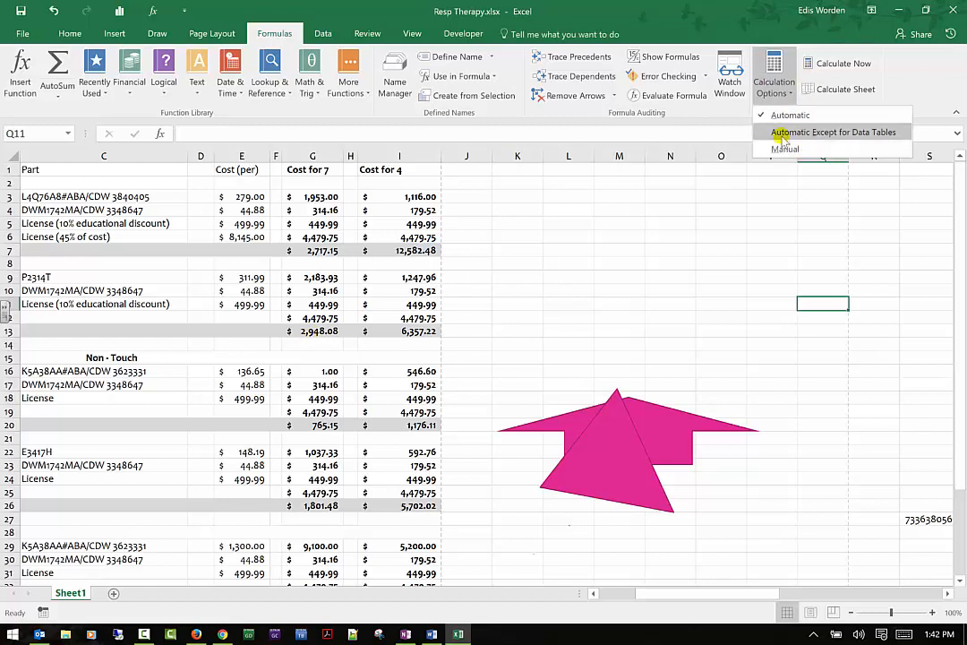
left_click(434, 252)
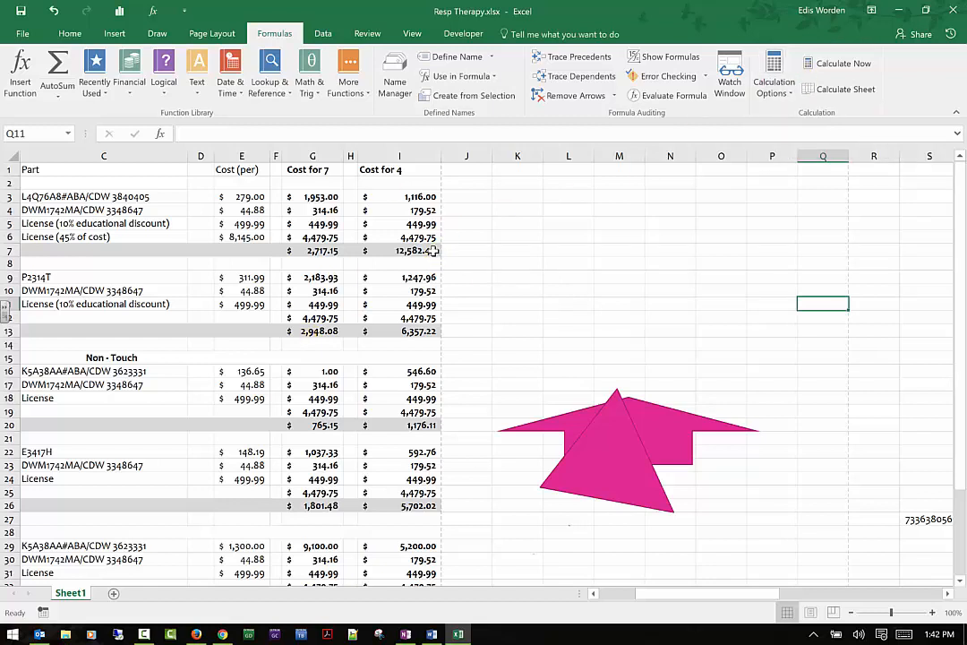
left_click(843, 66)
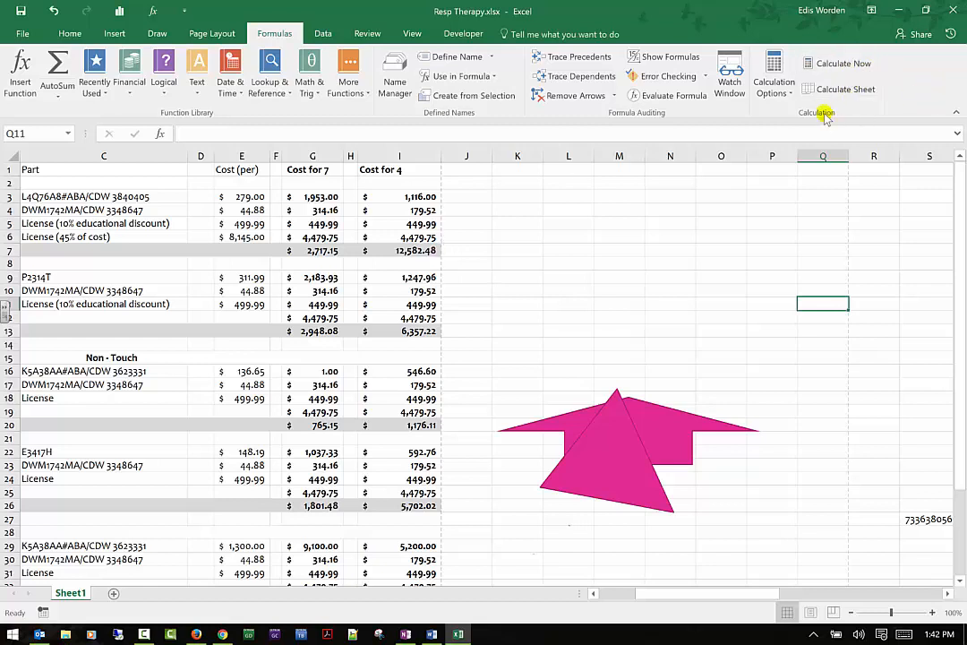